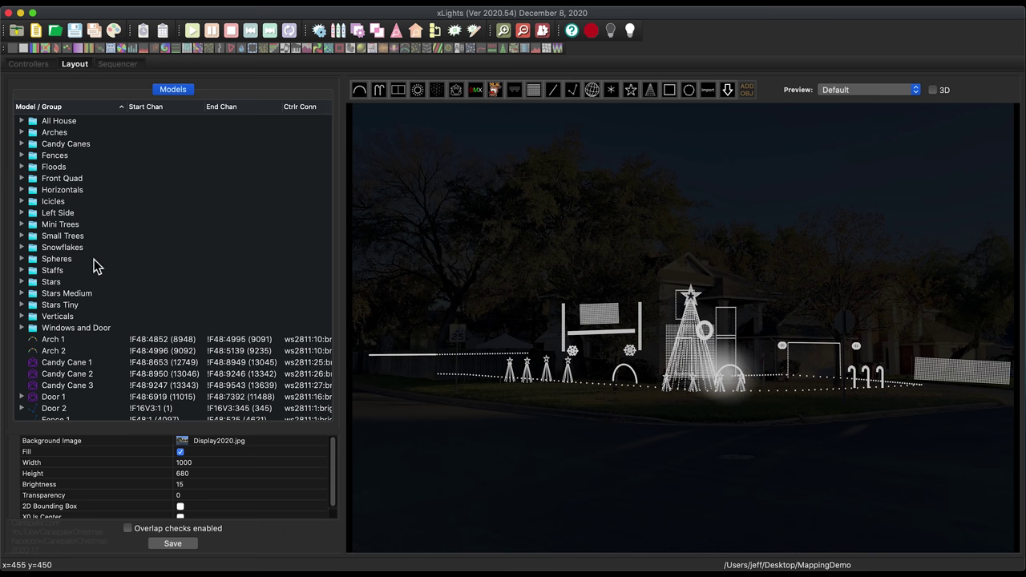
scroll(176, 344, "down", 15)
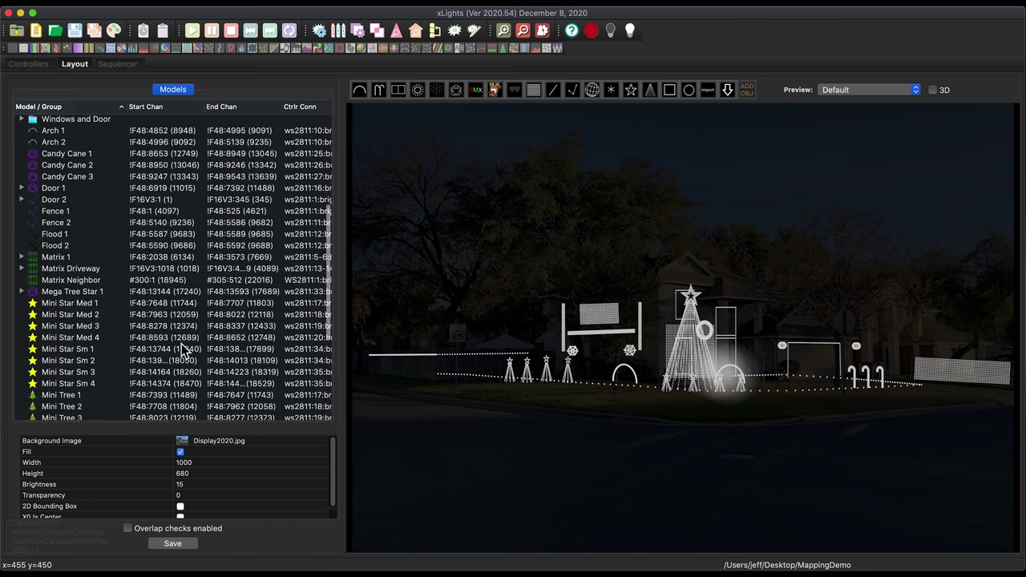
scroll(183, 351, "up", 15)
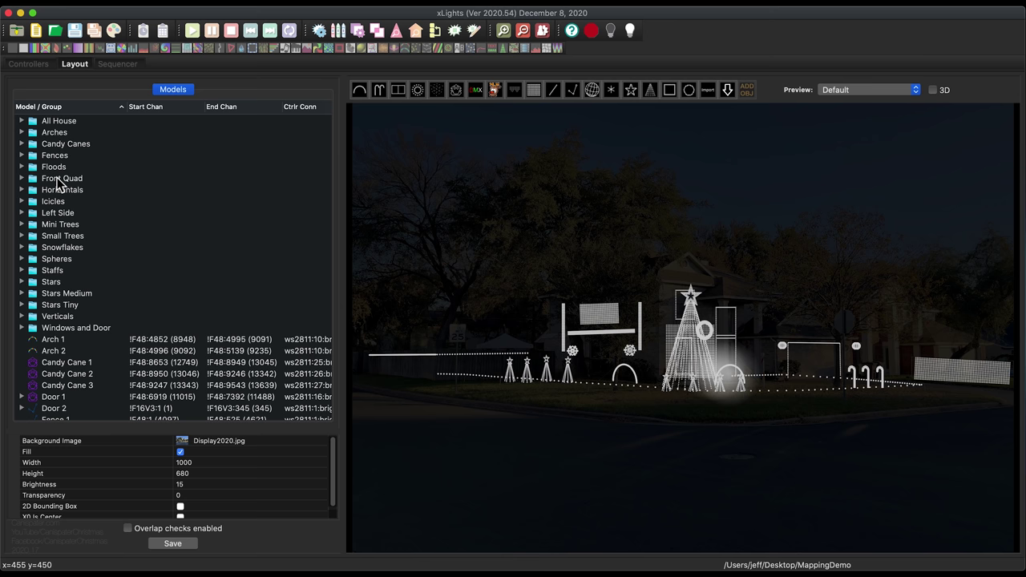
Highlight the All House, Arches, Candy Canes, Fences, Floods, Front Quad, Horizontals and Icicles groups in the preview.
left_click(57, 123)
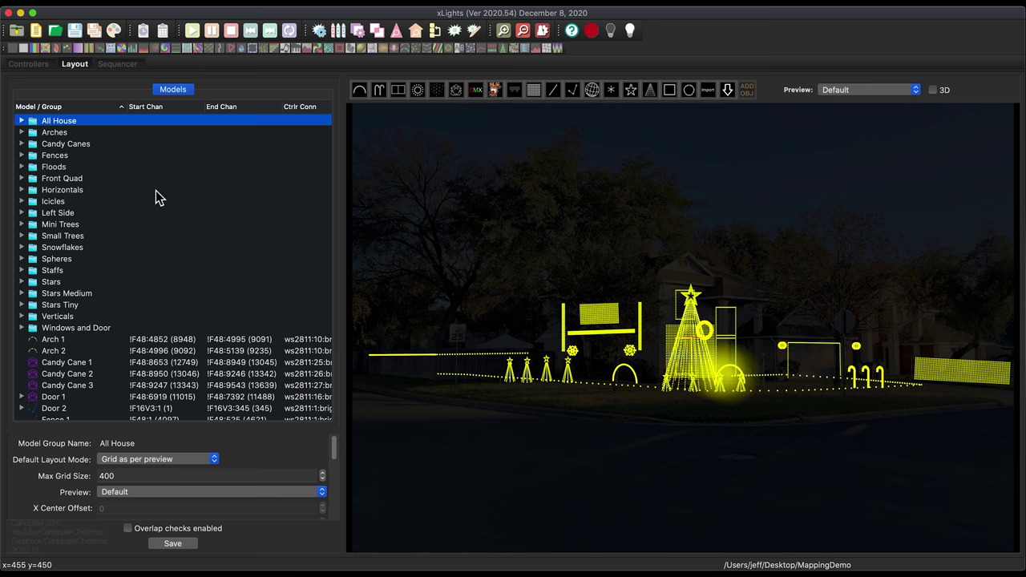
left_click(53, 133)
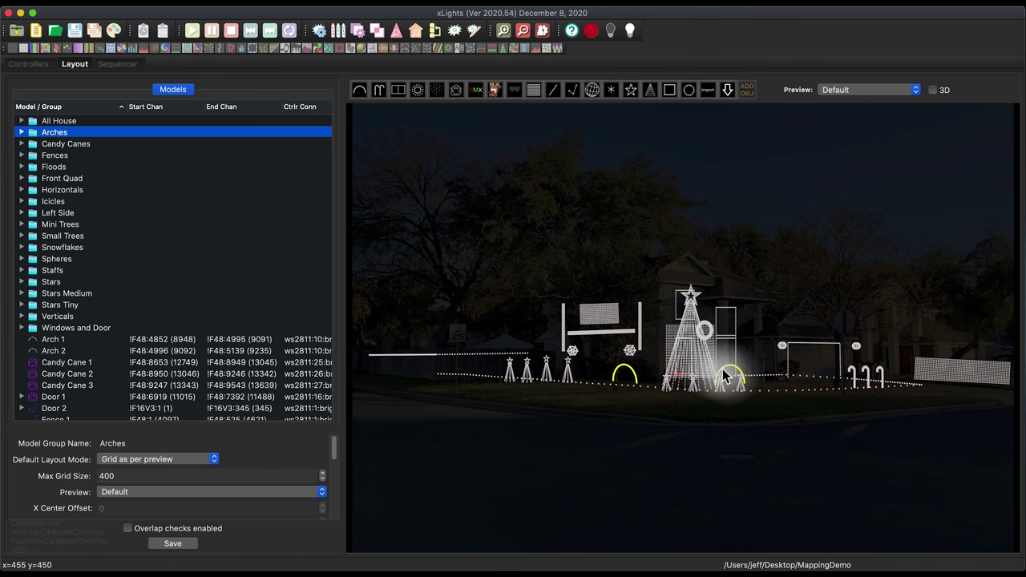
key("Down")
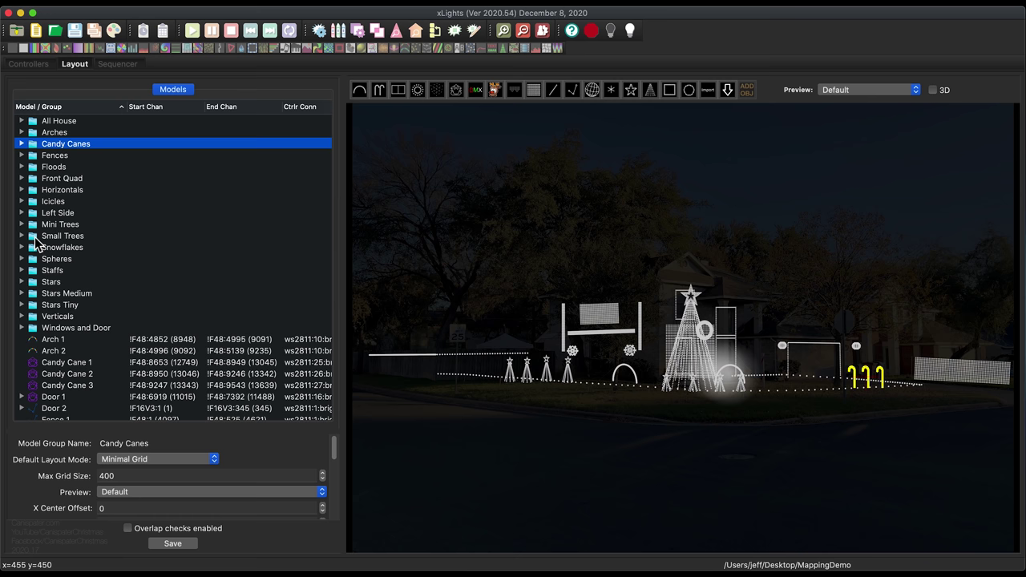
key("Down")
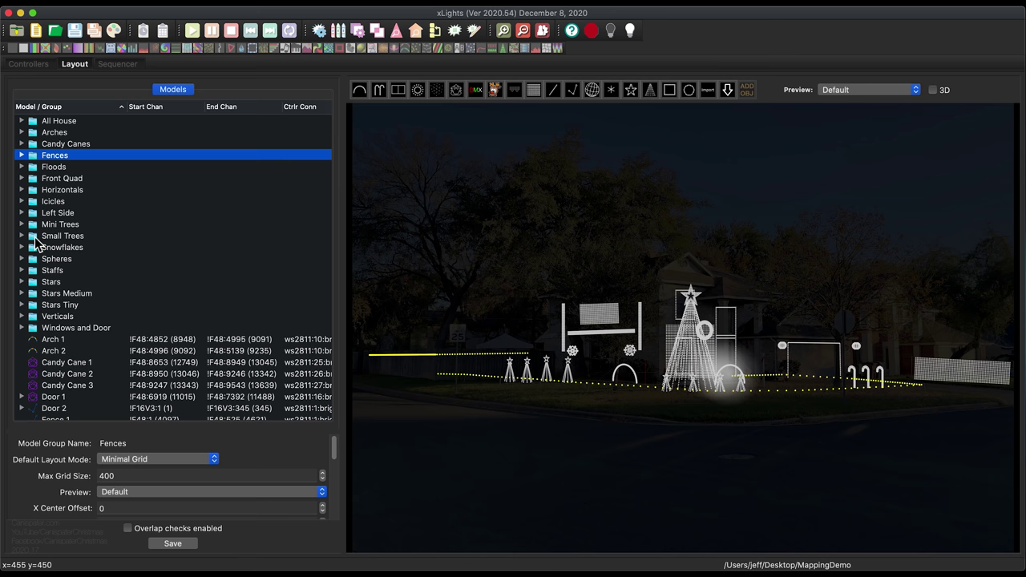
key("Down")
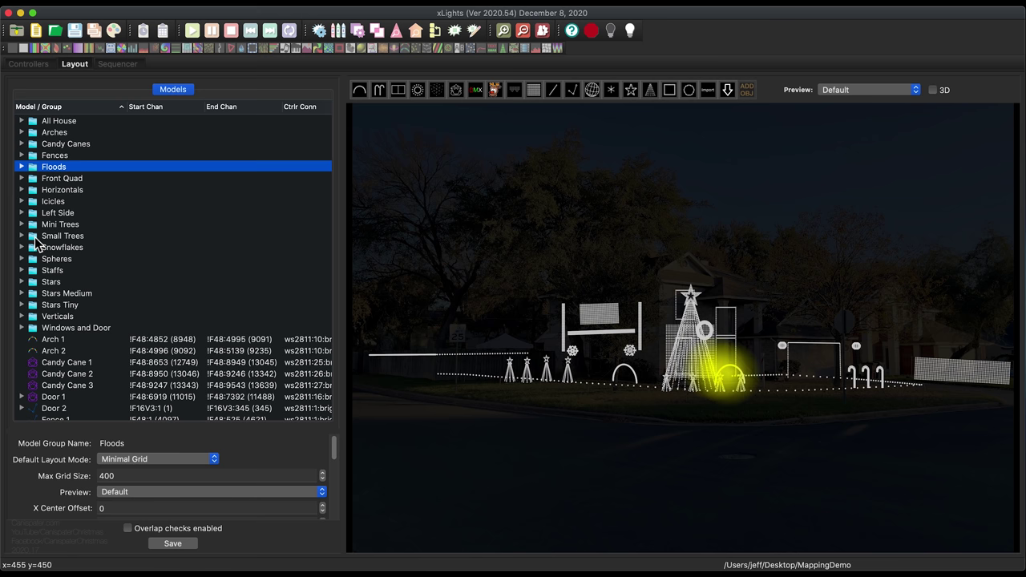
key("Down")
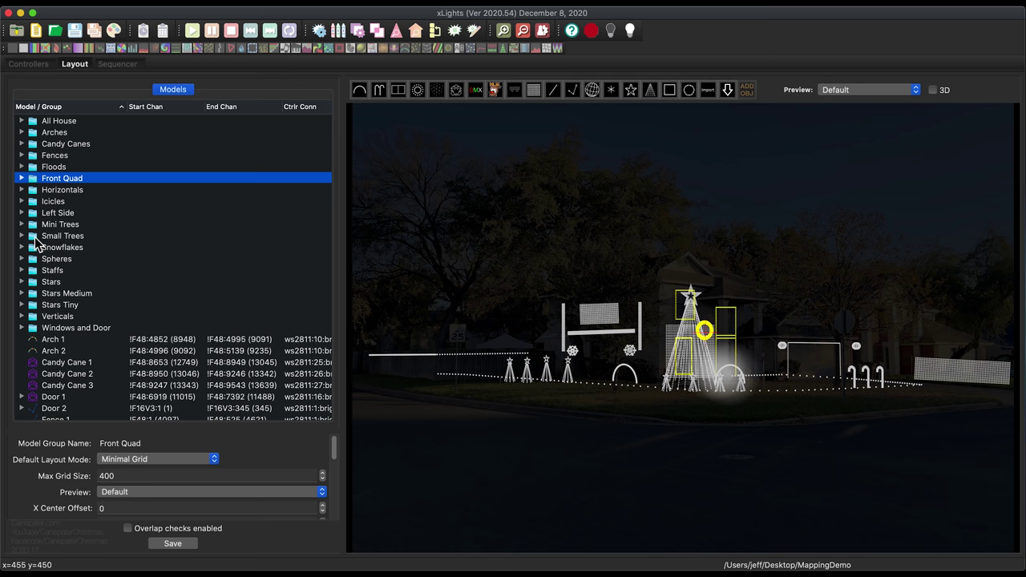
key("Down")
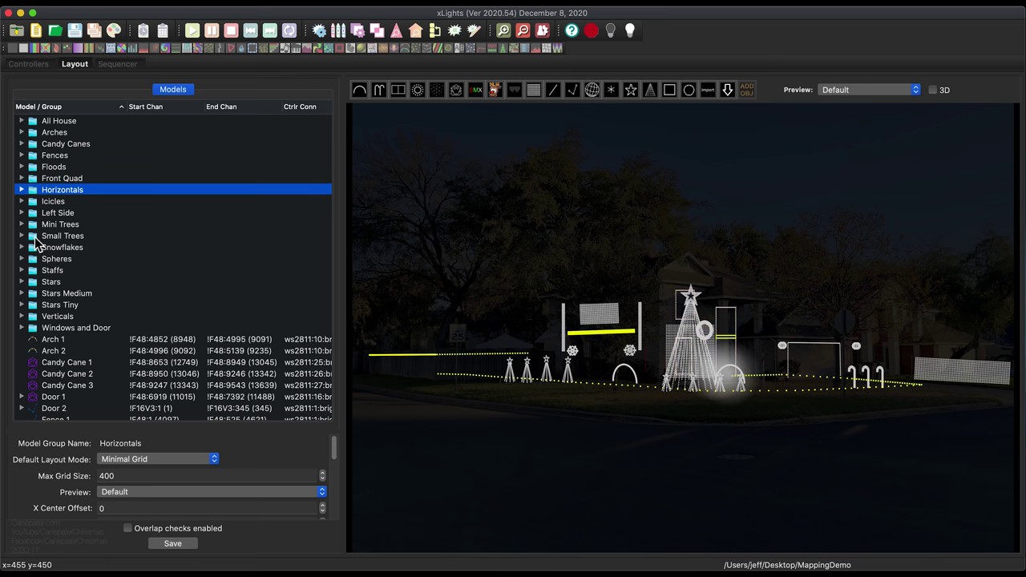
key("Down")
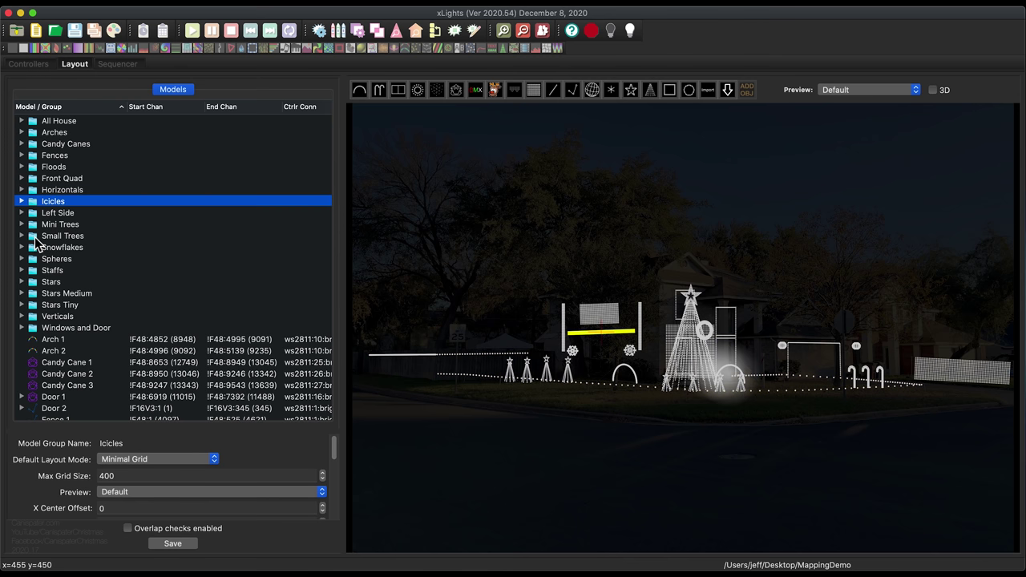
key("Up")
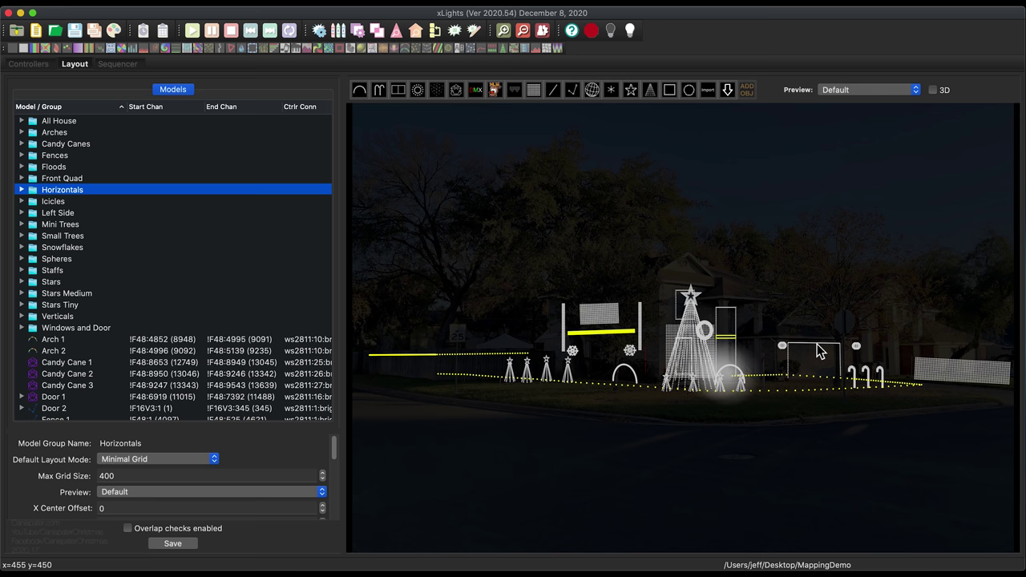
key("Down")
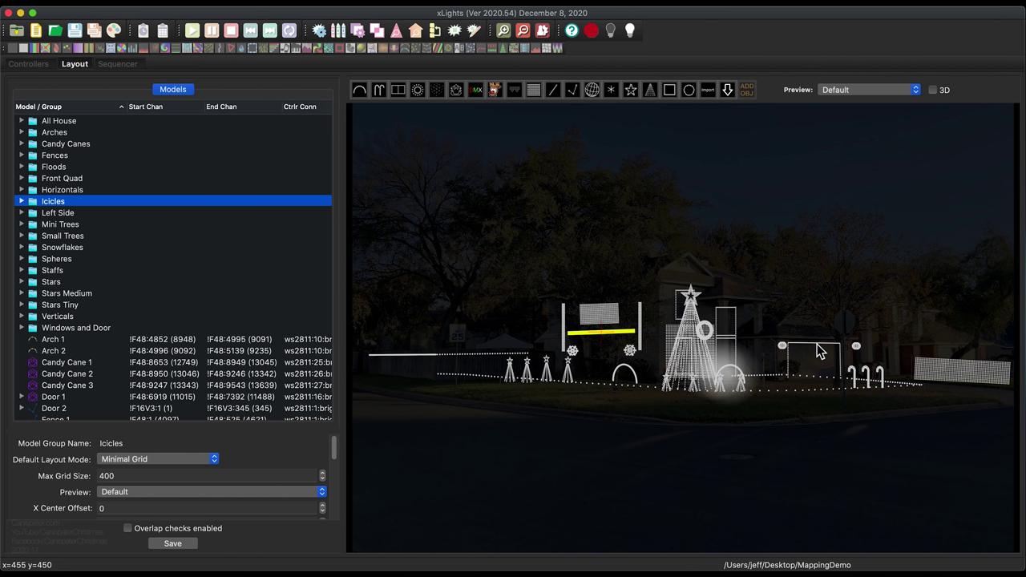
Check the Left Side, Mini Trees, Small Trees, Snowflakes, Spheres, Staffs, Stars, Stars Medium, Stars Tiny and Verticals groups.
key("Down")
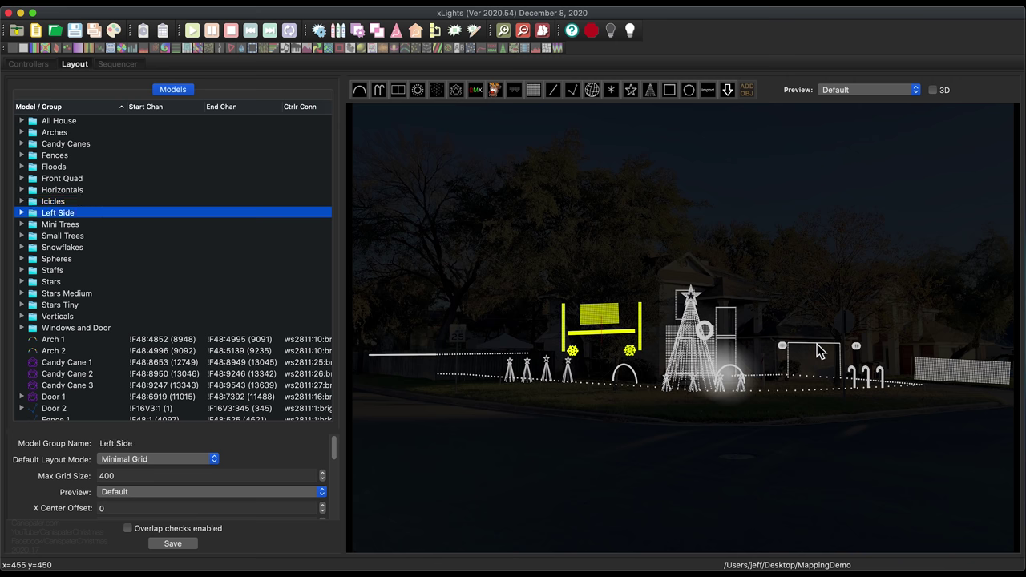
key("Down")
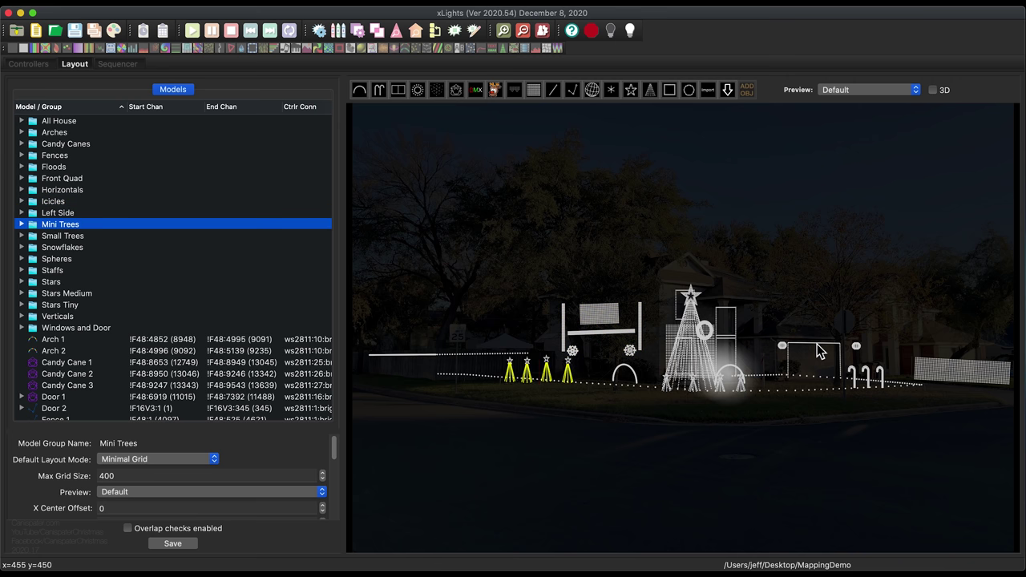
key("Down")
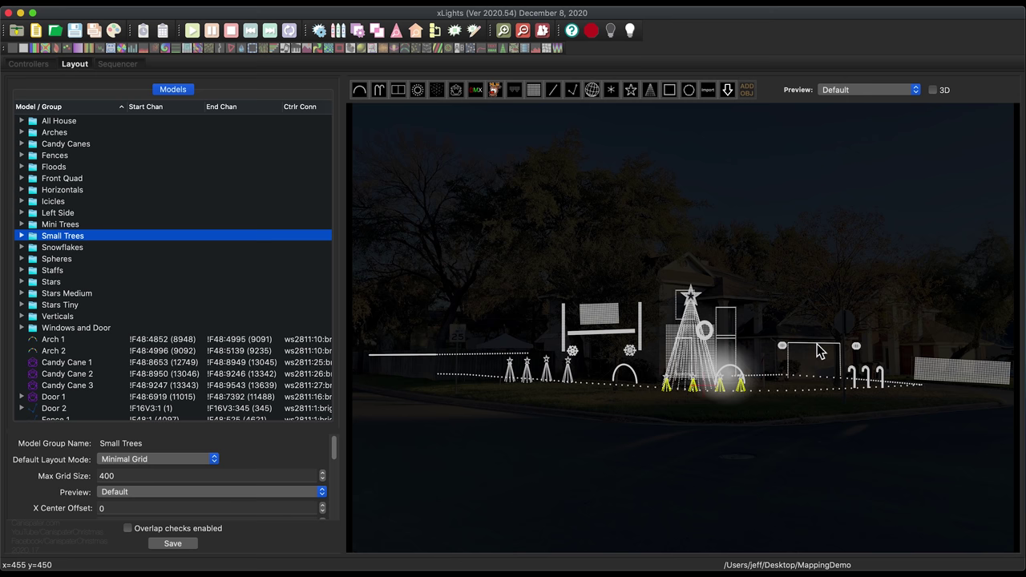
key("Down")
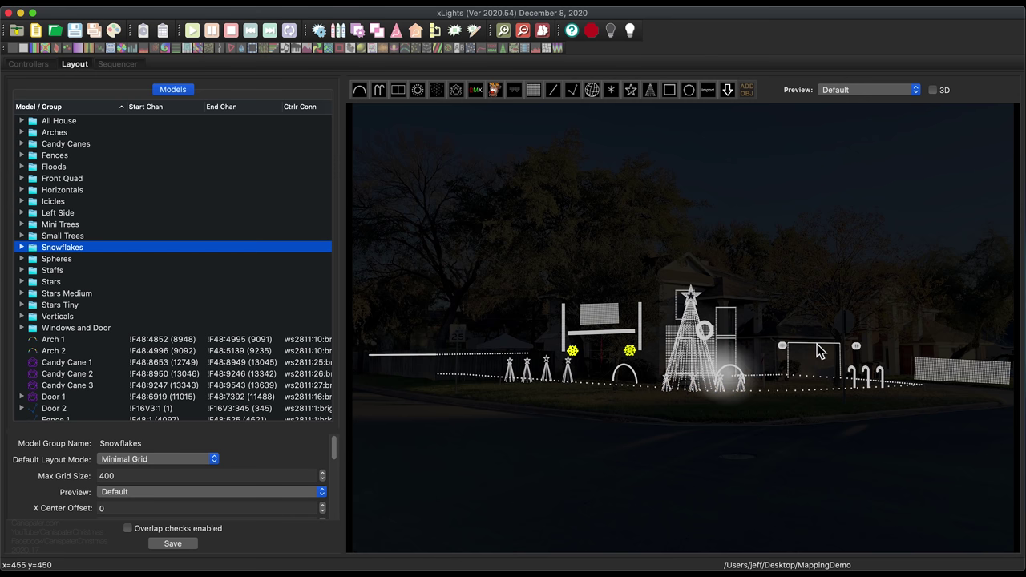
key("Down")
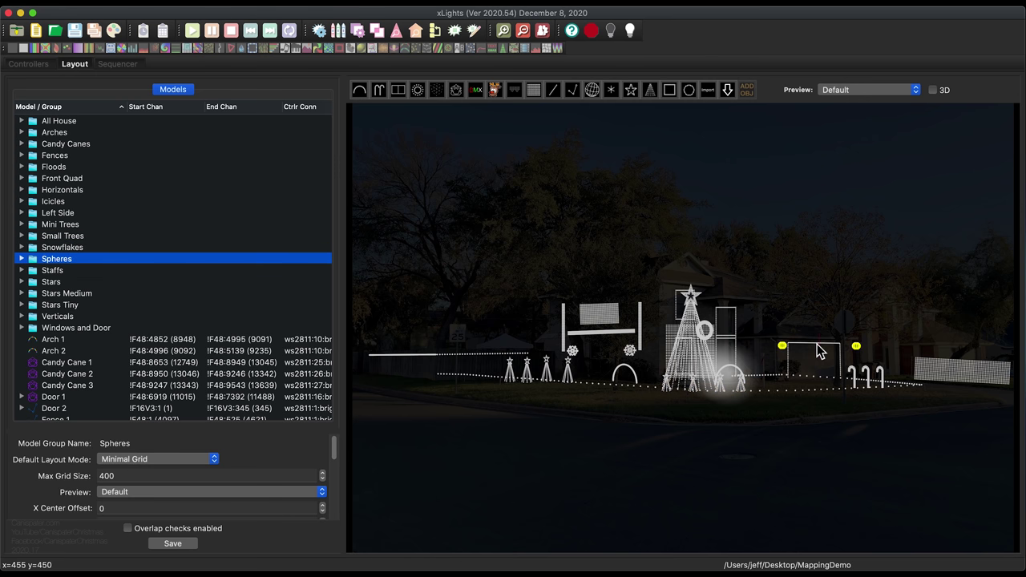
key("Down")
key("Down")
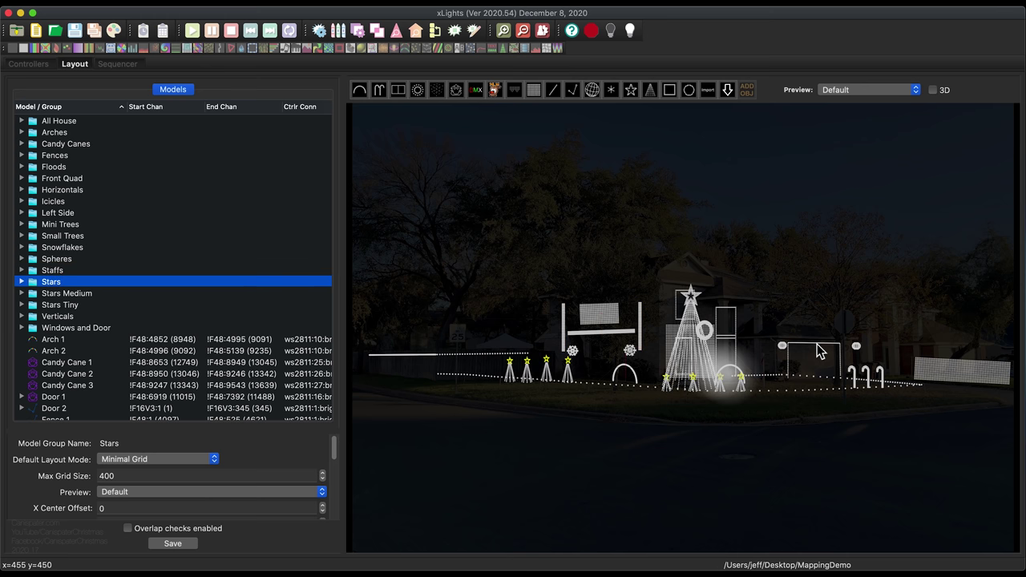
key("Down")
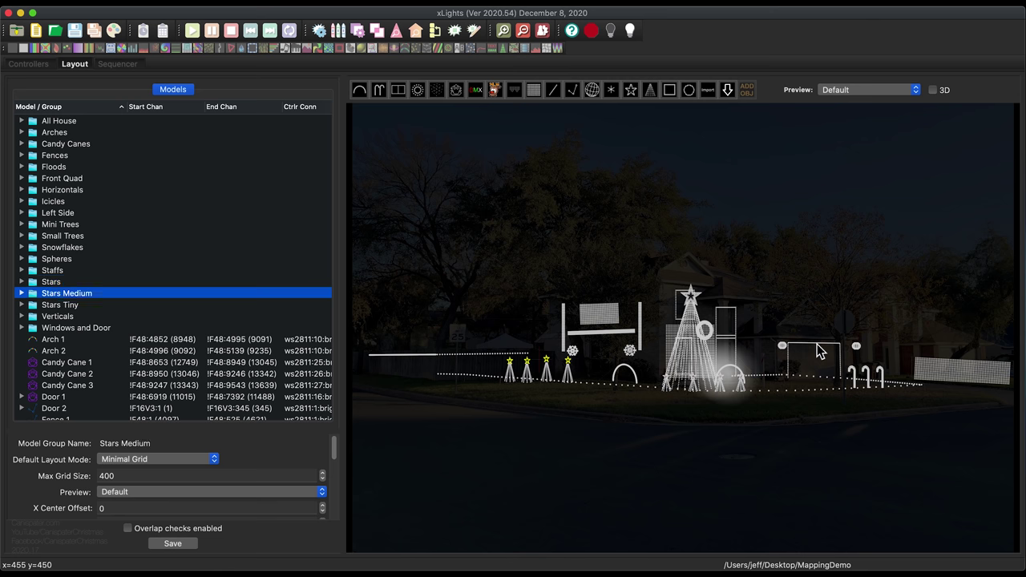
key("Down")
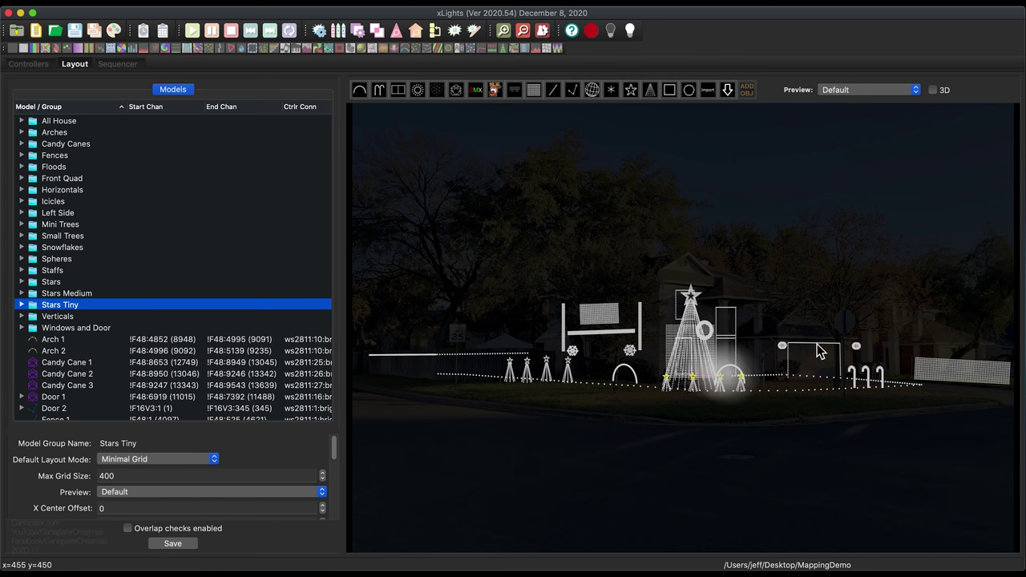
key("Down")
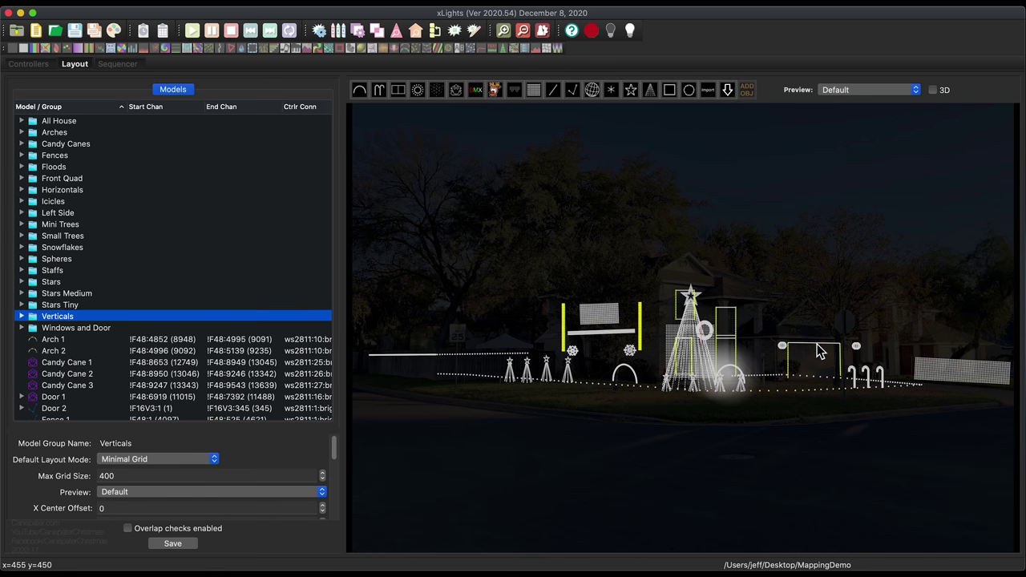
key("Down")
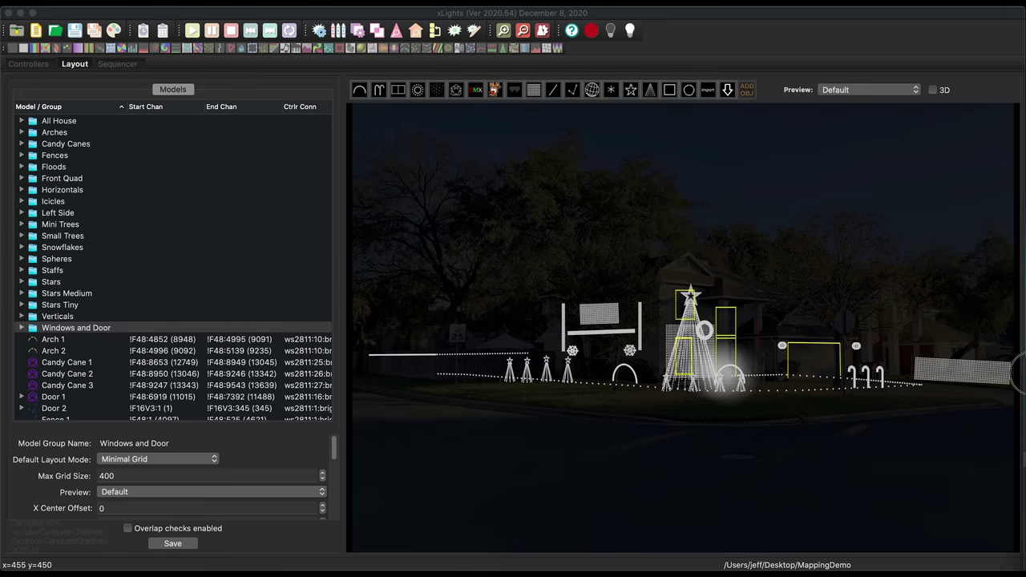
Bring the MappingDemo Finder window over the preview, enlarge it and move it up-left.
left_click_drag(648, 366, 371, 222)
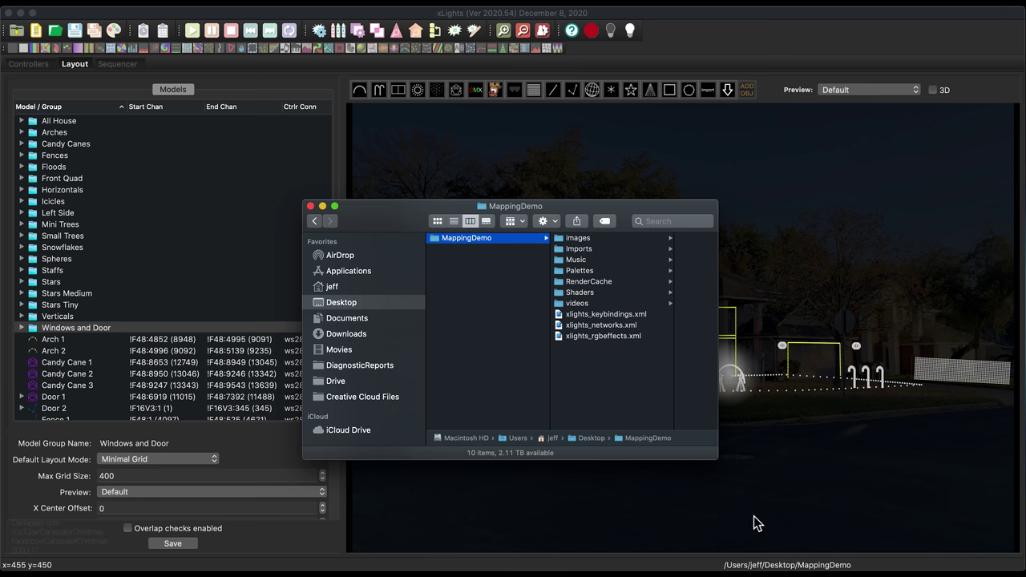
left_click_drag(710, 454, 818, 486)
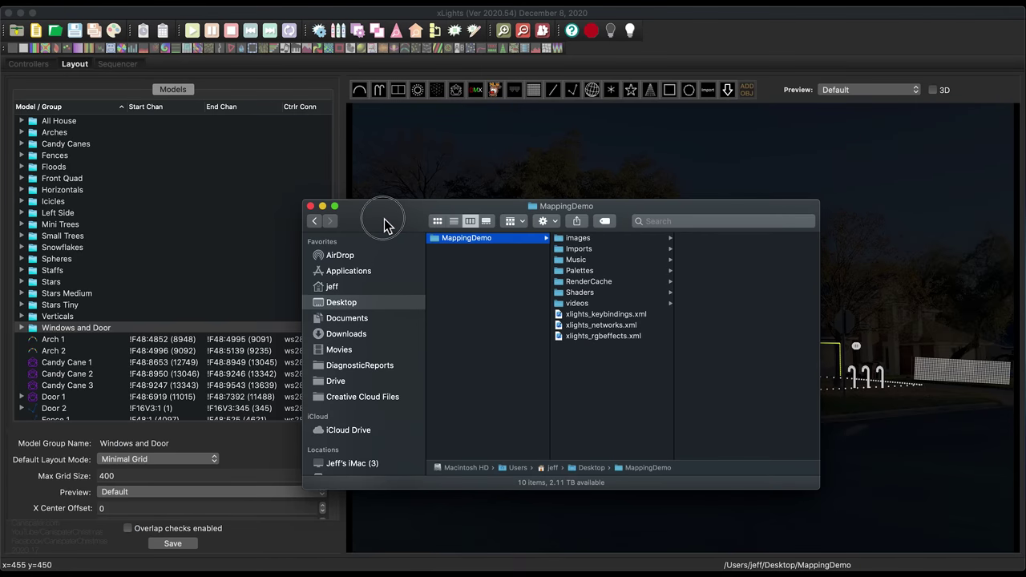
left_click_drag(384, 219, 254, 144)
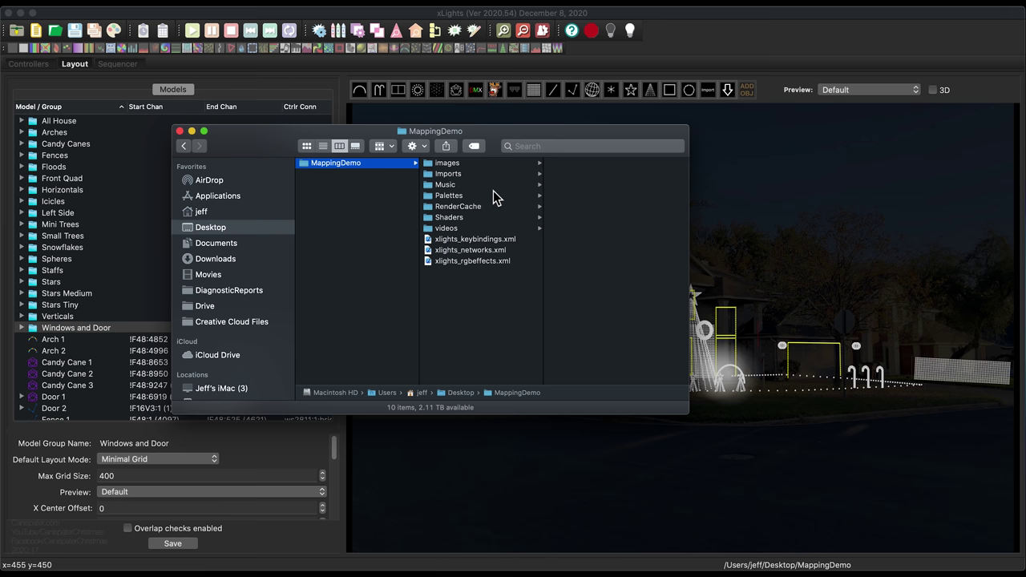
Browse to Imports > Home Alone, preview Home Alone Carol.xml, then close Finder.
left_click(443, 175)
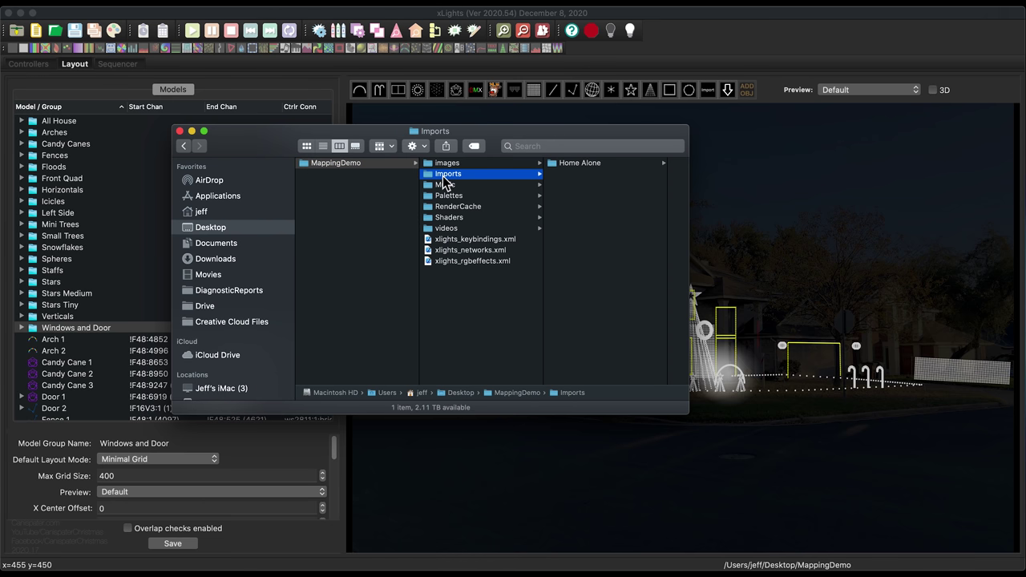
left_click(573, 164)
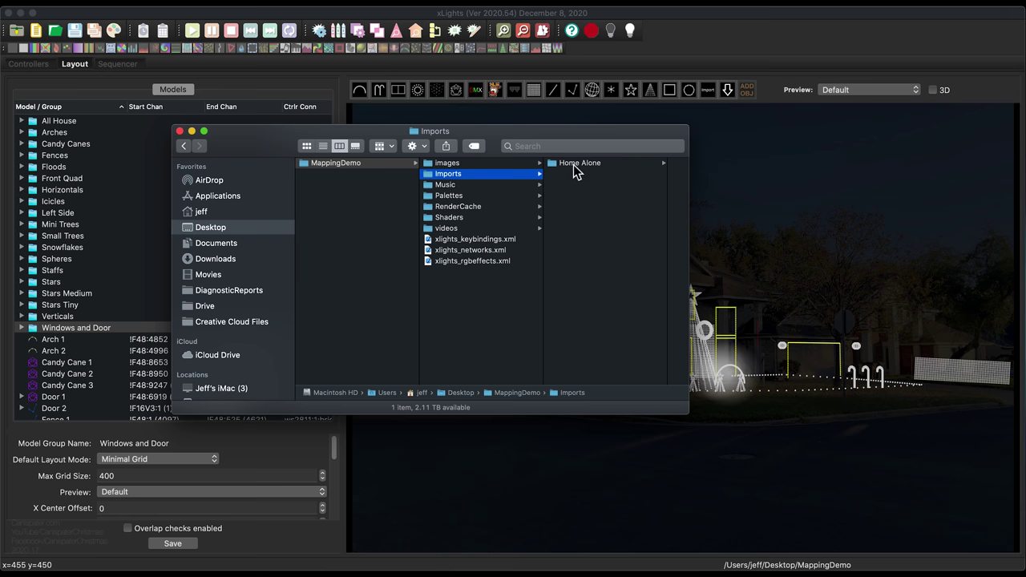
left_click(551, 201)
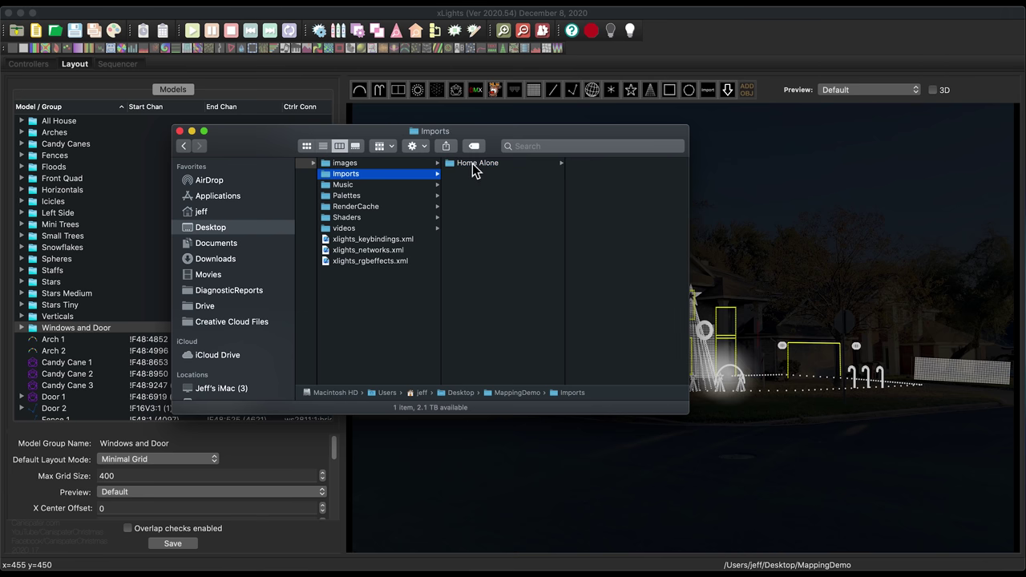
left_click(475, 167)
left_click(629, 165)
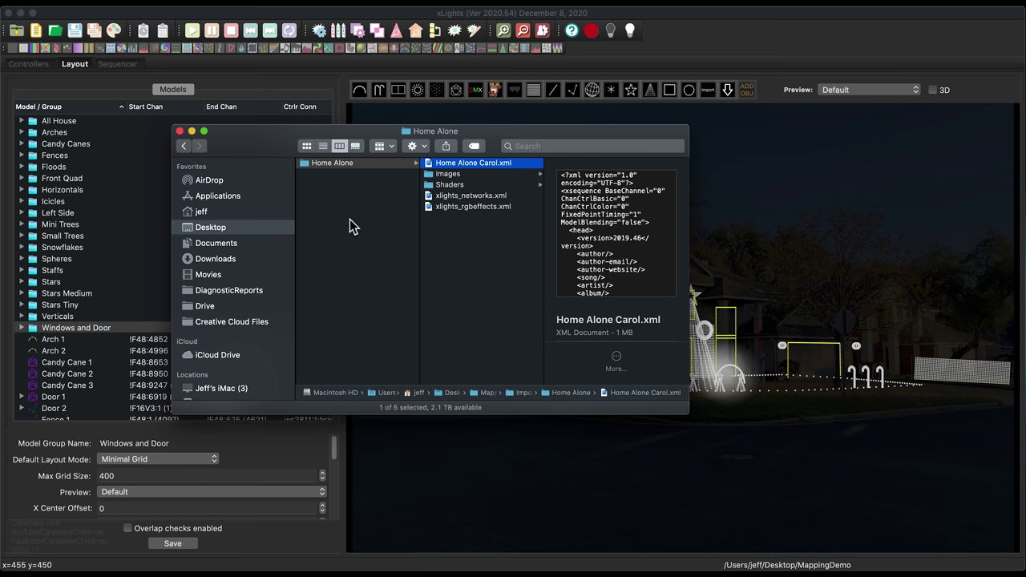
scroll(350, 223, "left", 5)
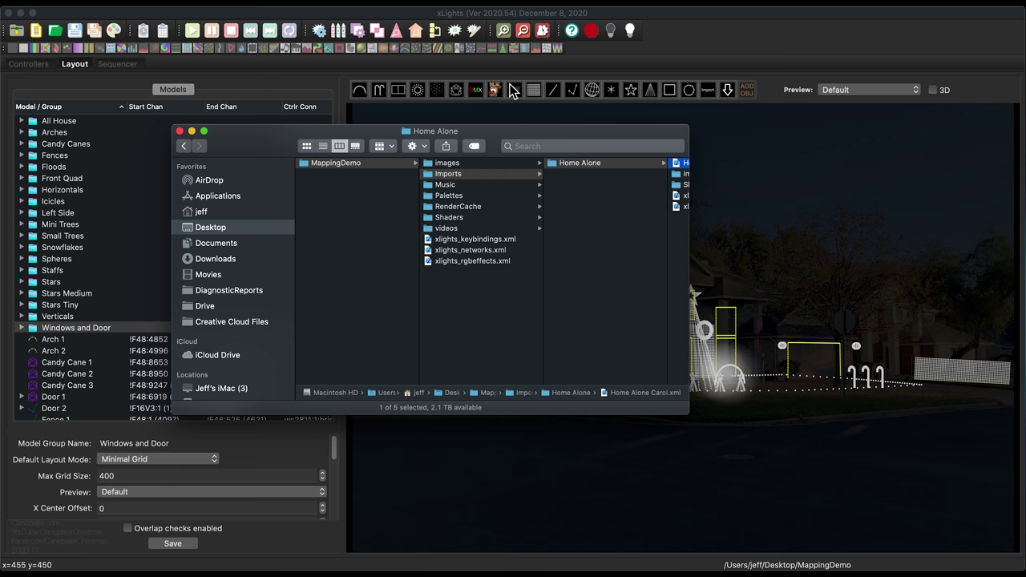
key("Escape")
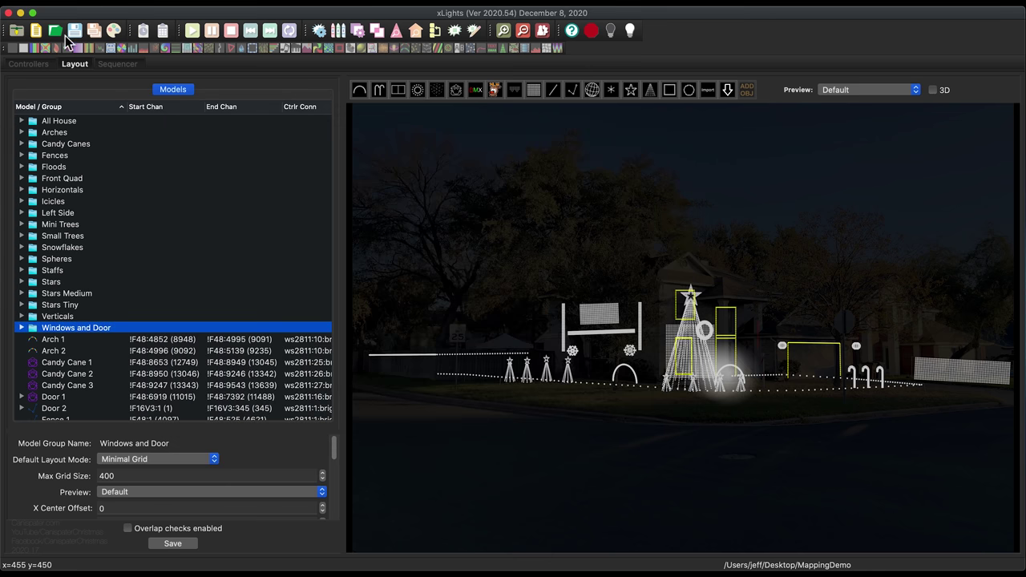
Create a new 20 fps musical sequence using Music/Home Alone.mp3 with All Models.
left_click(120, 64)
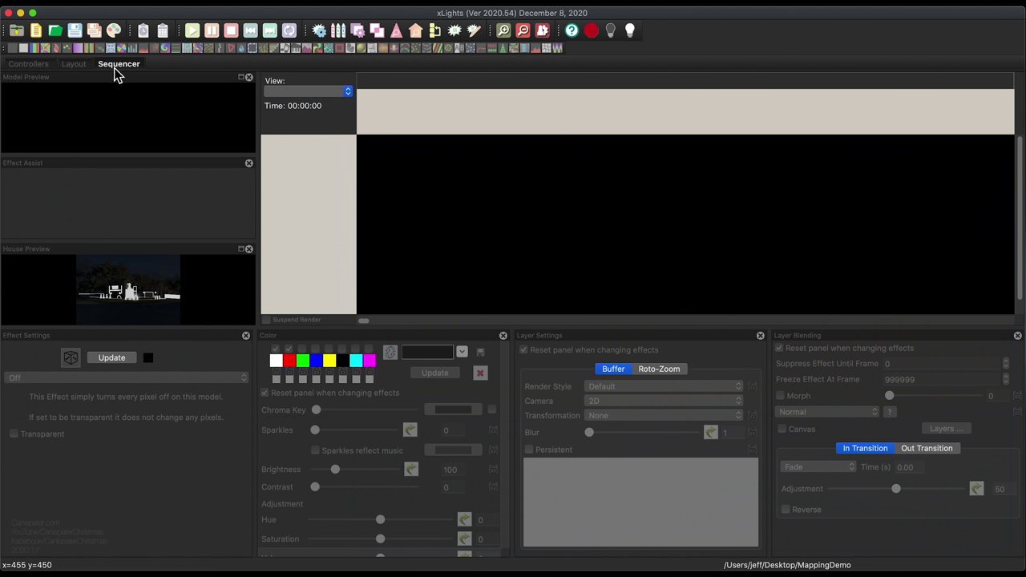
left_click(36, 32)
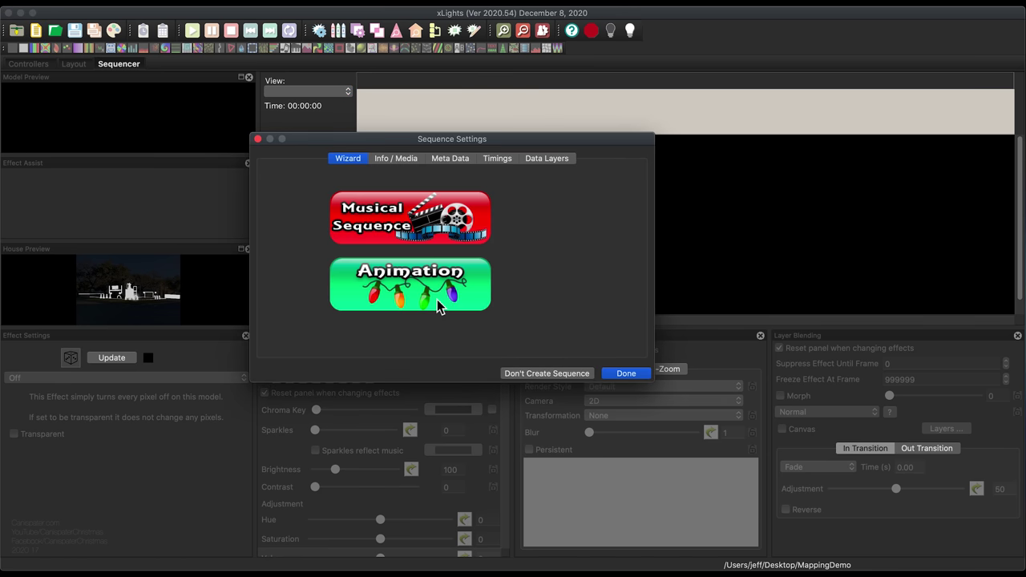
left_click(417, 220)
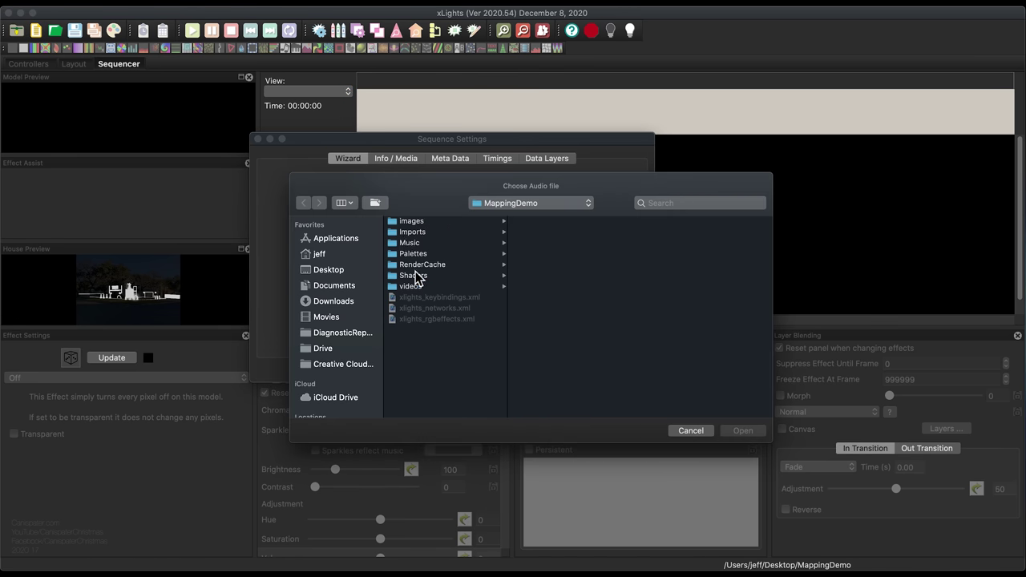
left_click(412, 242)
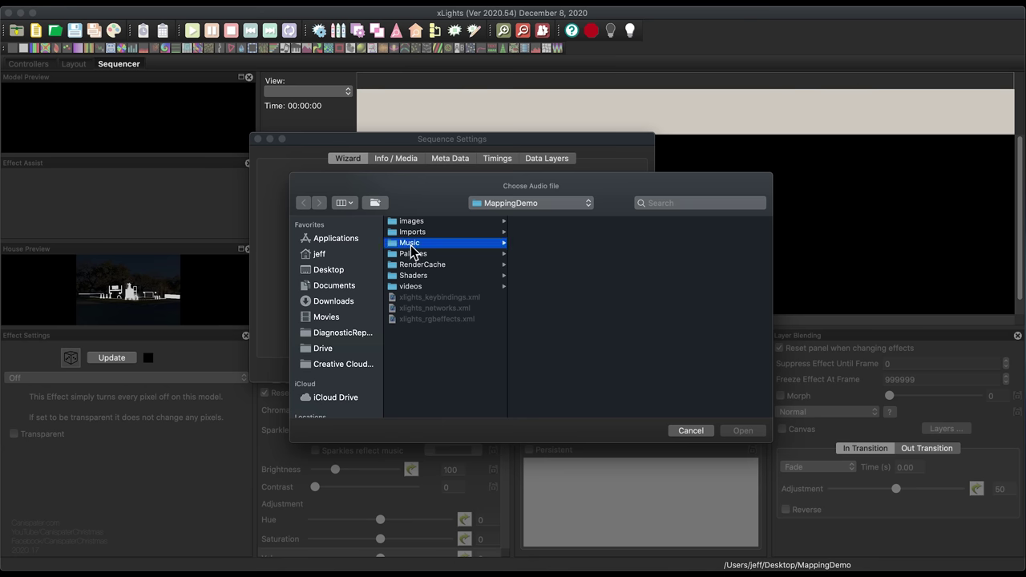
left_click(545, 222)
left_click(729, 432)
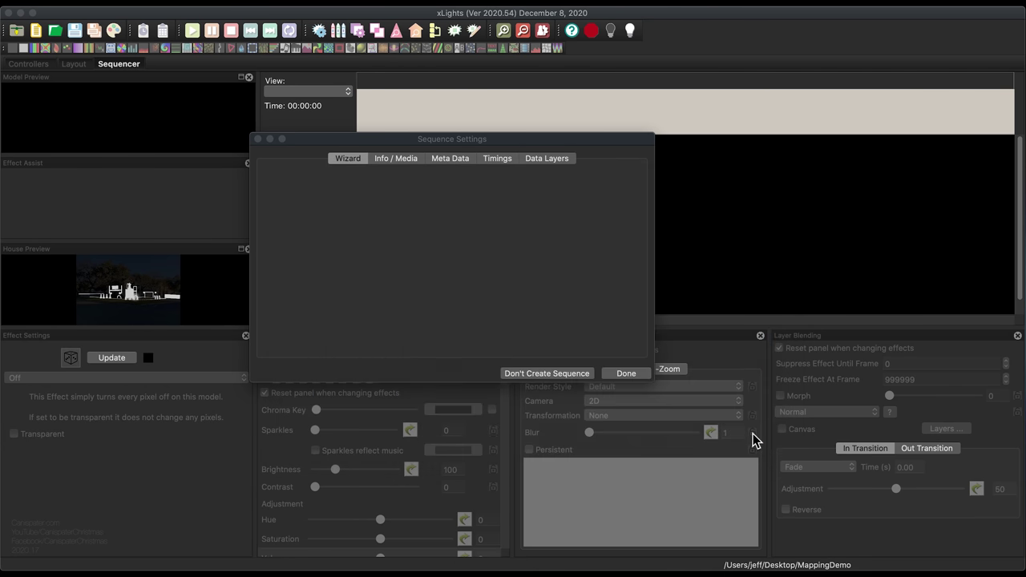
left_click(407, 240)
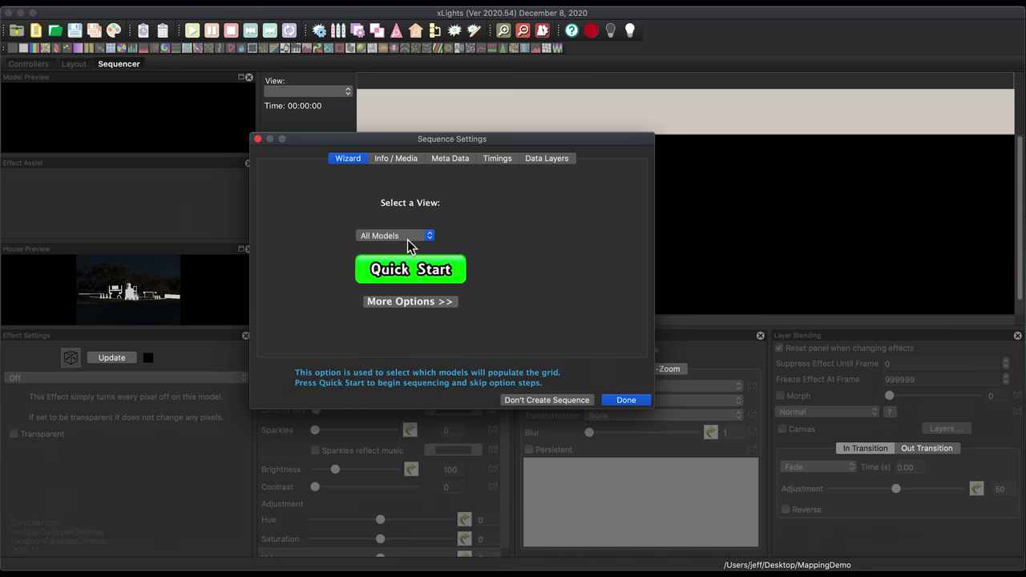
left_click(625, 400)
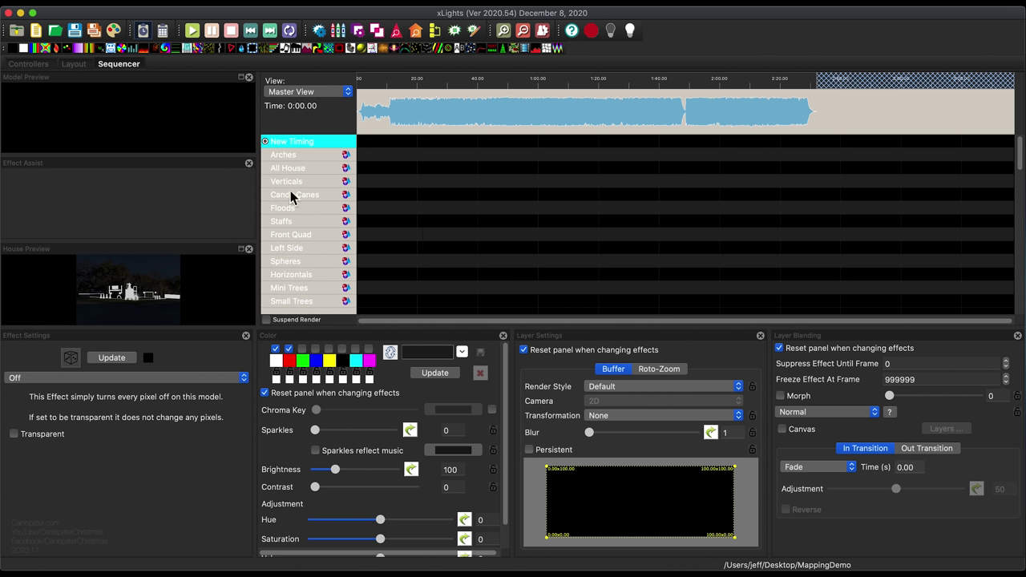
Sort the display elements by name with groups at the top.
right_click(312, 200)
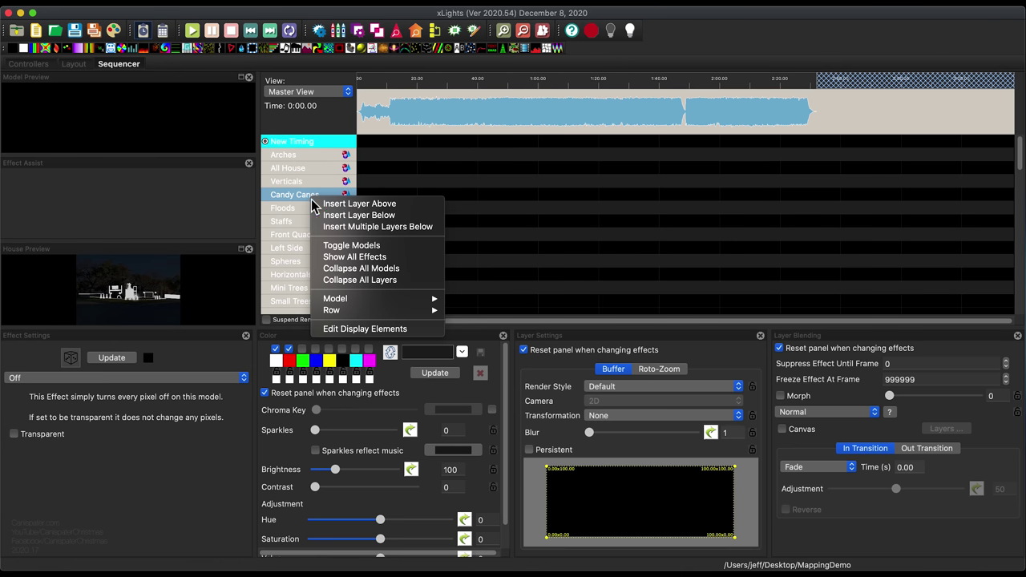
left_click(355, 329)
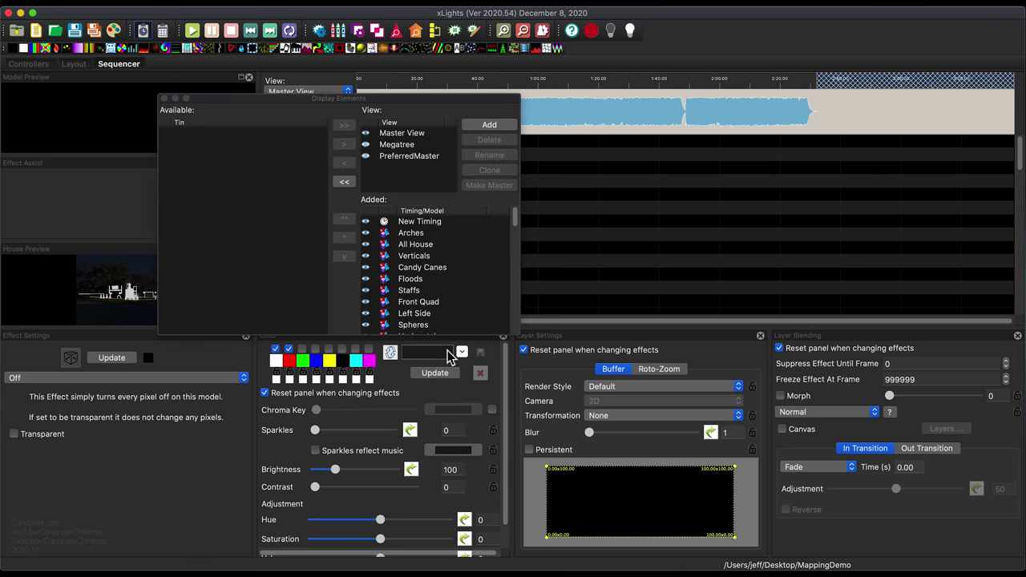
right_click(401, 279)
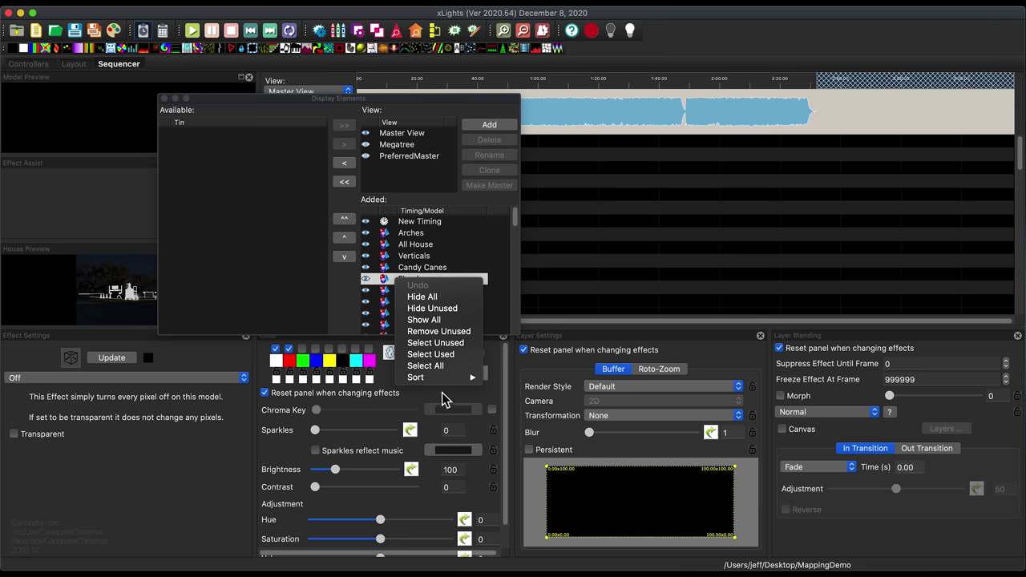
mouse_move(449, 376)
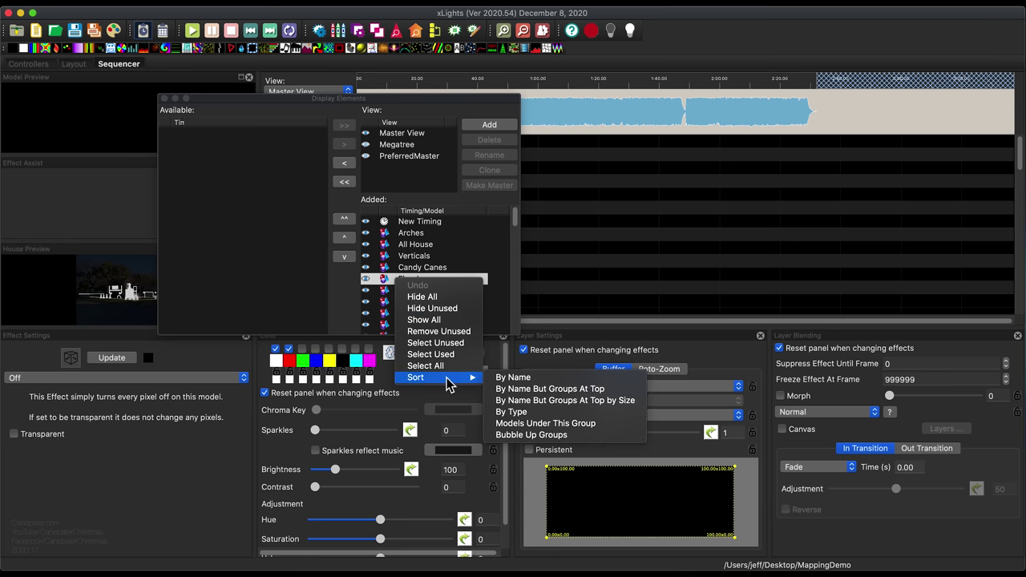
left_click(530, 389)
left_click(164, 99)
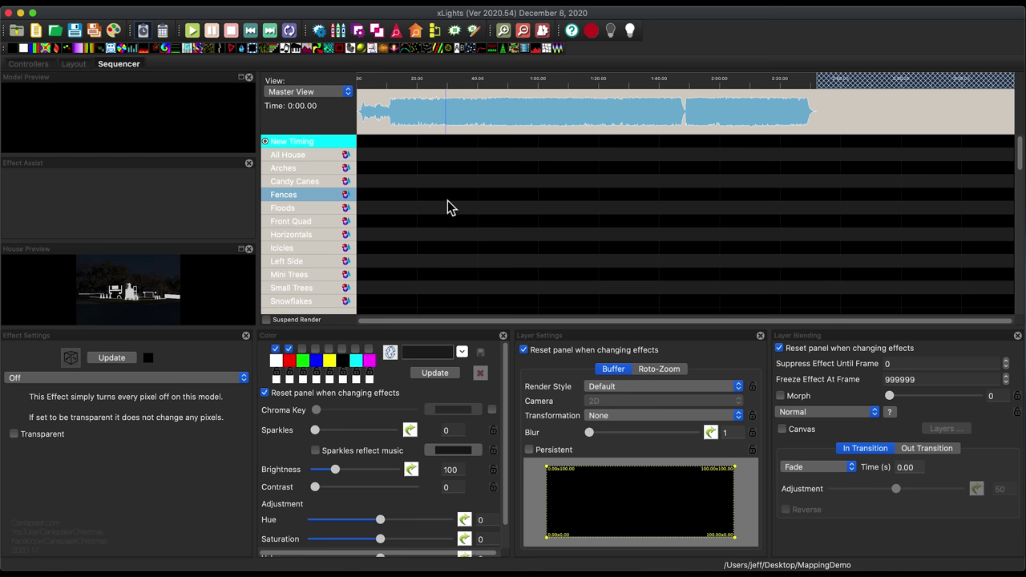
Save the new sequence under the name Home Alone.
left_click(78, 34)
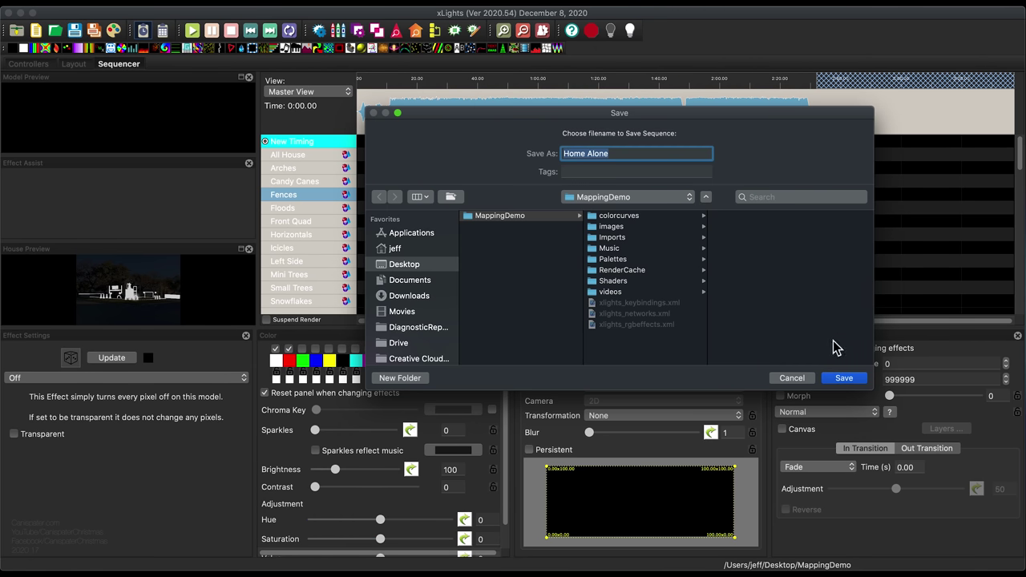
left_click(843, 383)
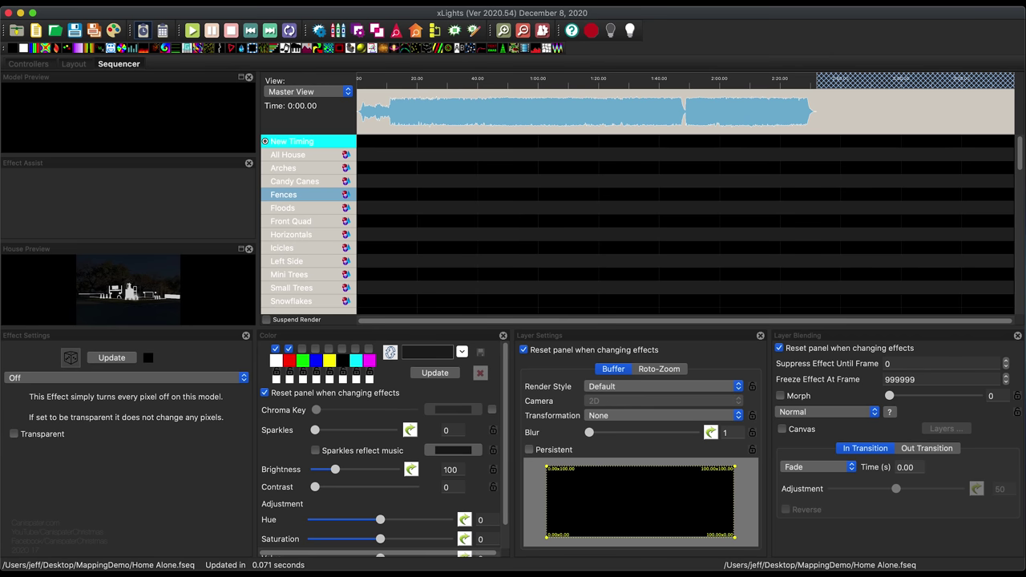
key("super+Tab")
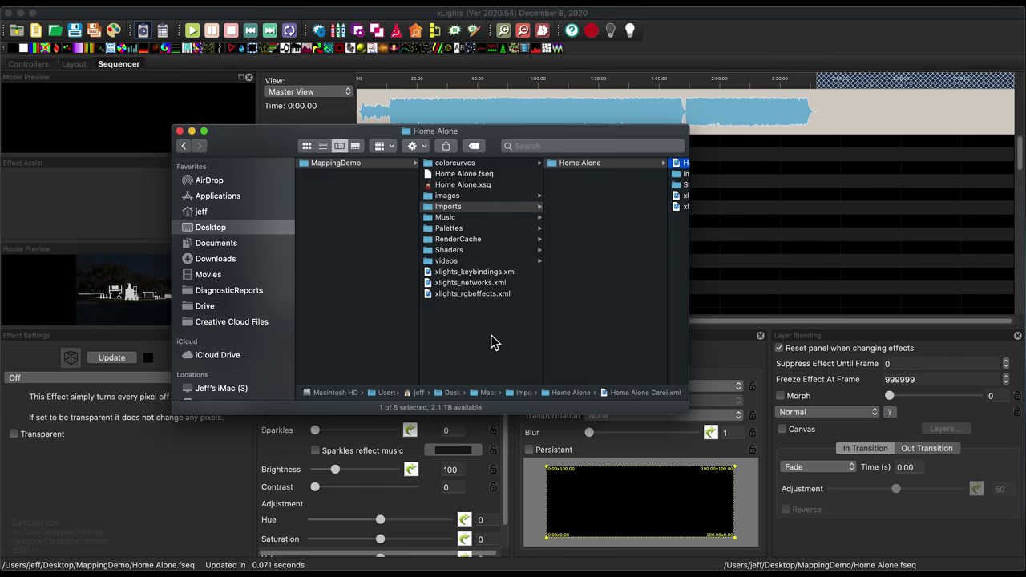
Inspect Home Alone.xsq and Home Alone.fseq, view the Imports > Home Alone folder, then close Finder.
left_click(449, 186)
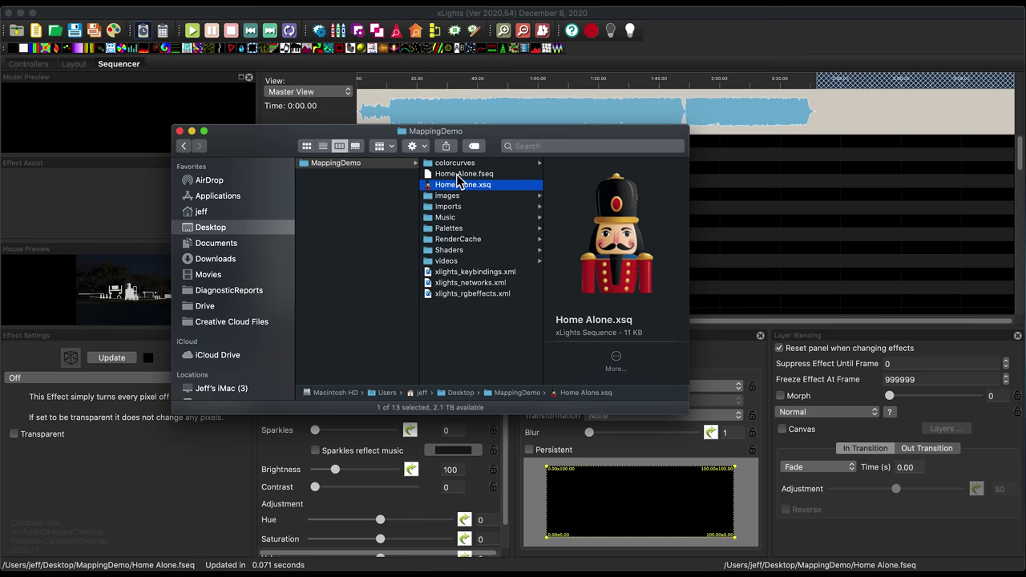
left_click(458, 175)
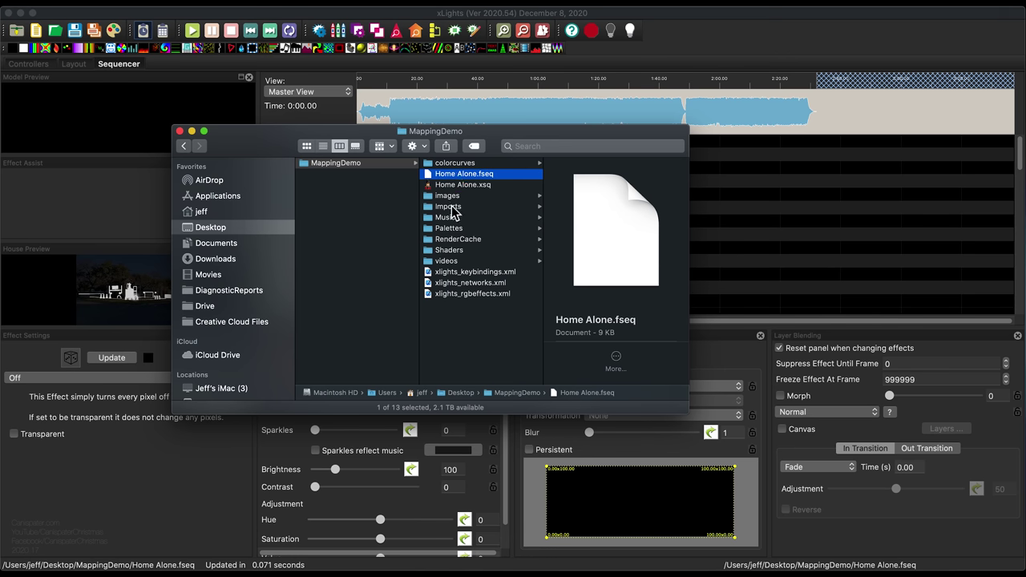
left_click(451, 207)
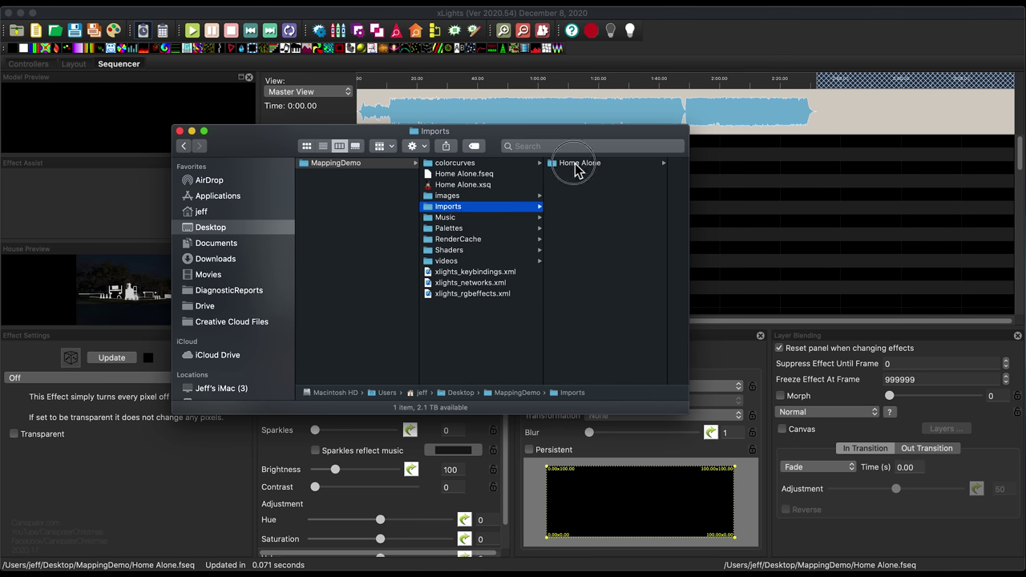
left_click(576, 164)
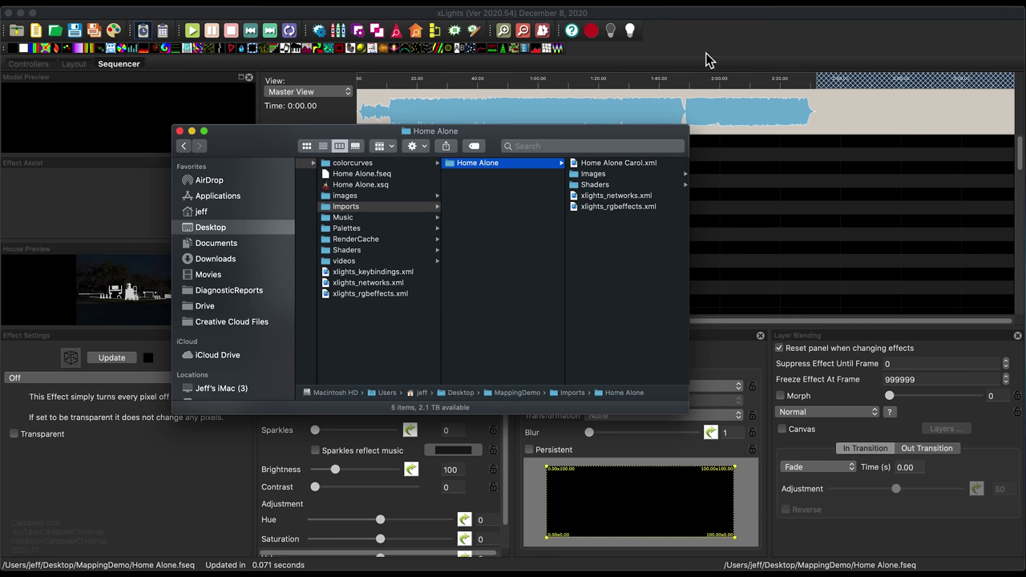
key("Escape")
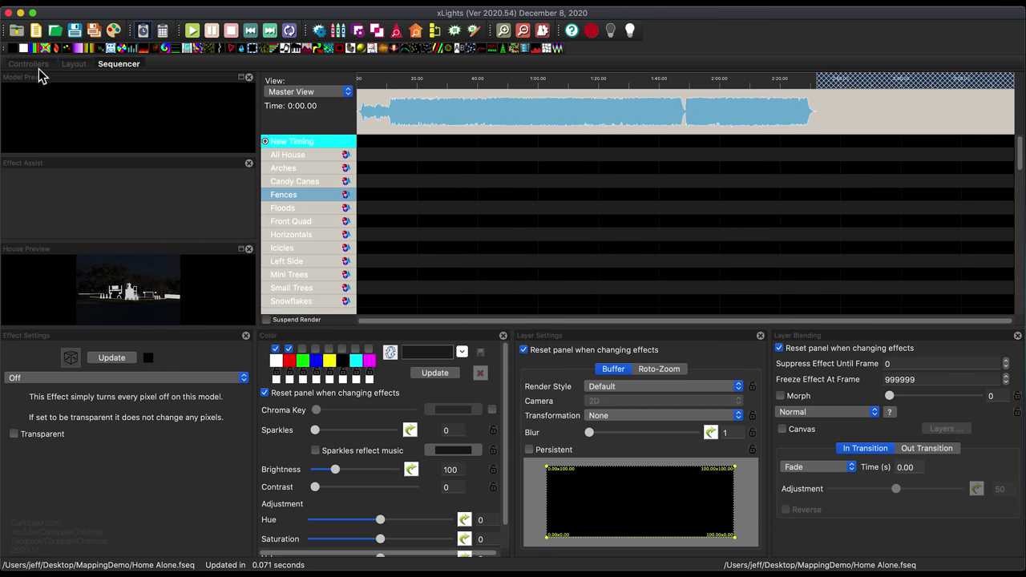
Temporarily set the show directory to Imports/Home Alone, accept saving changes, and save the controllers.
left_click(73, 65)
left_click(34, 64)
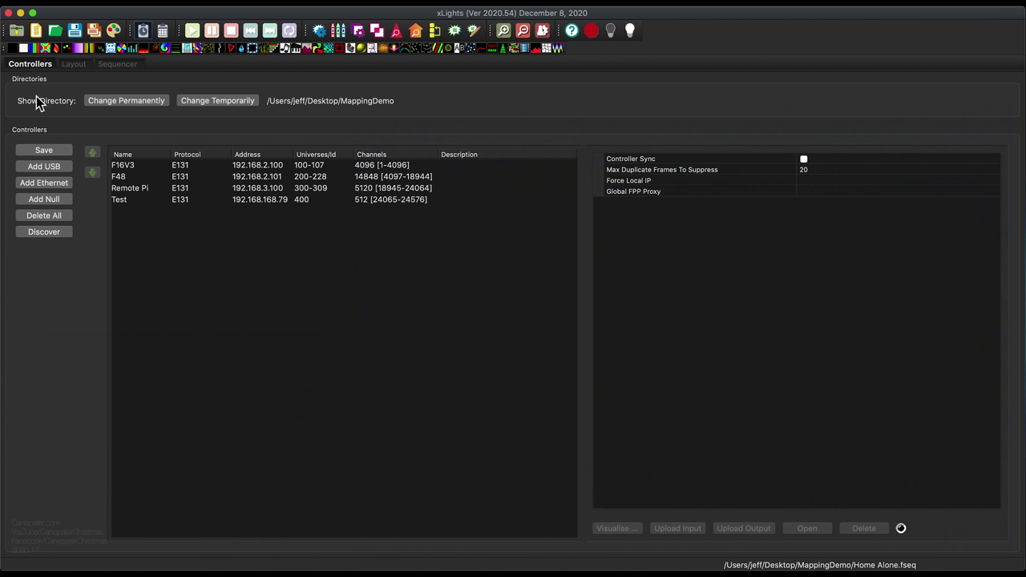
left_click(226, 100)
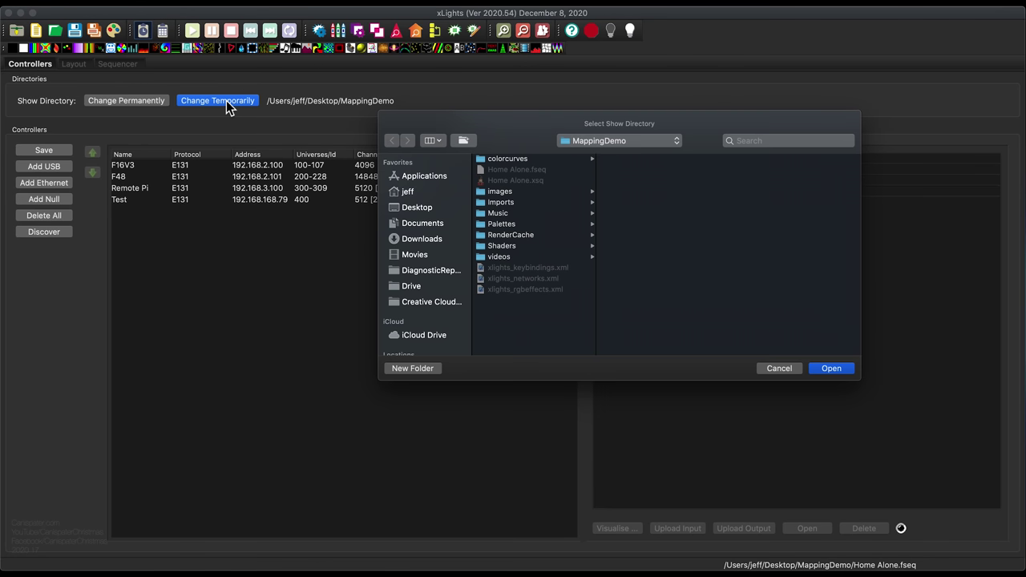
left_click(500, 202)
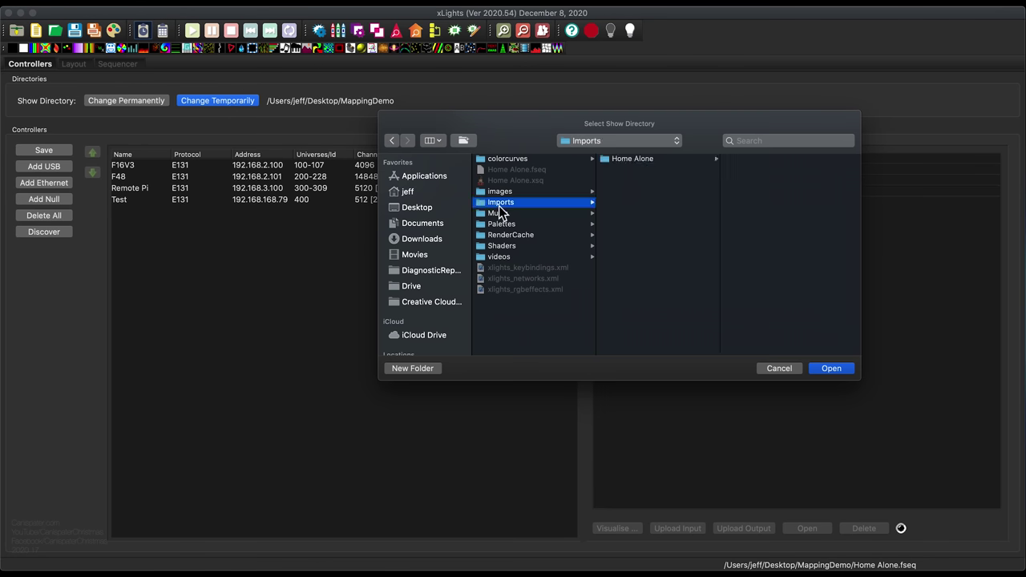
left_click(632, 160)
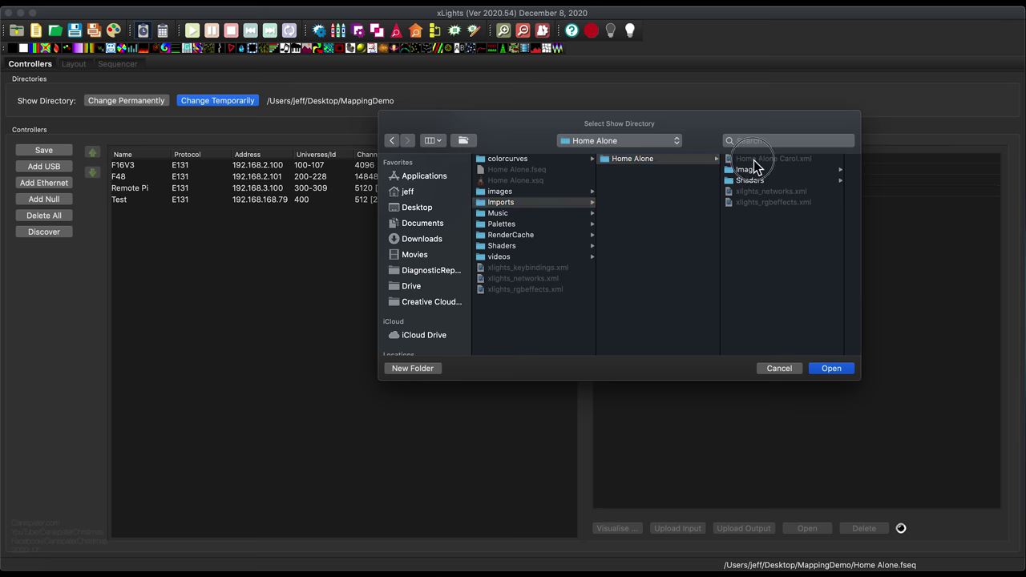
left_click(831, 369)
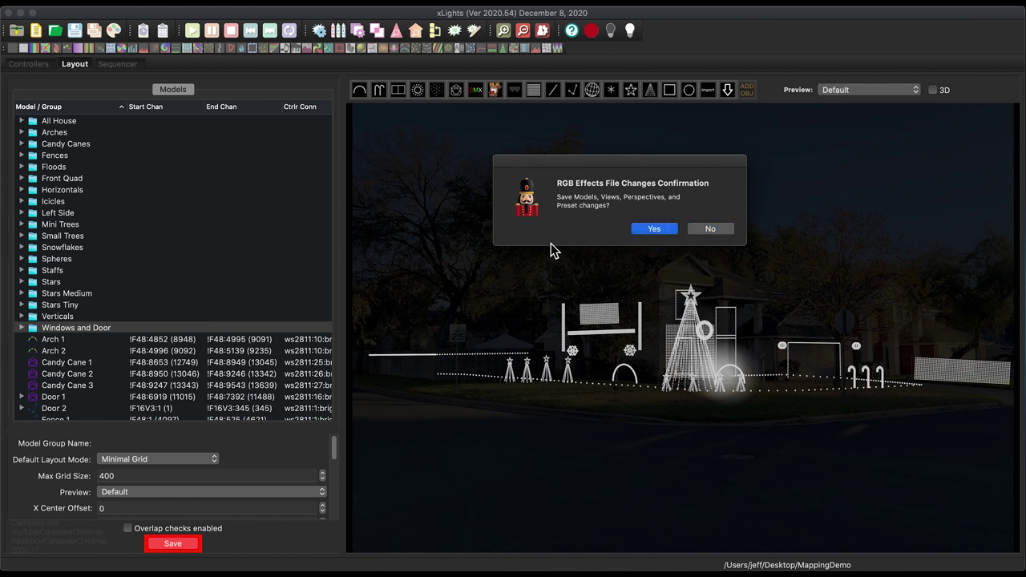
key("Return")
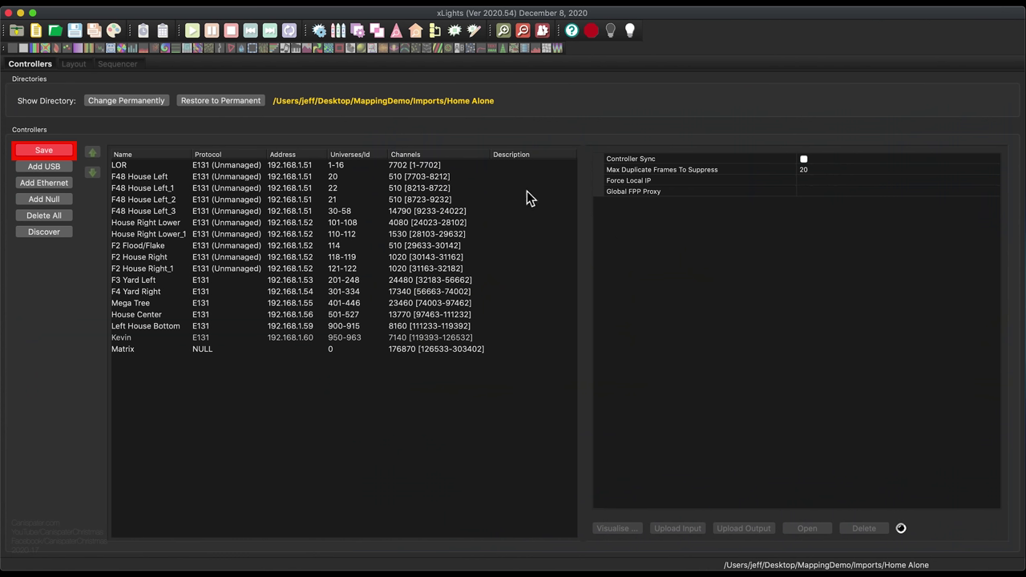
left_click(67, 152)
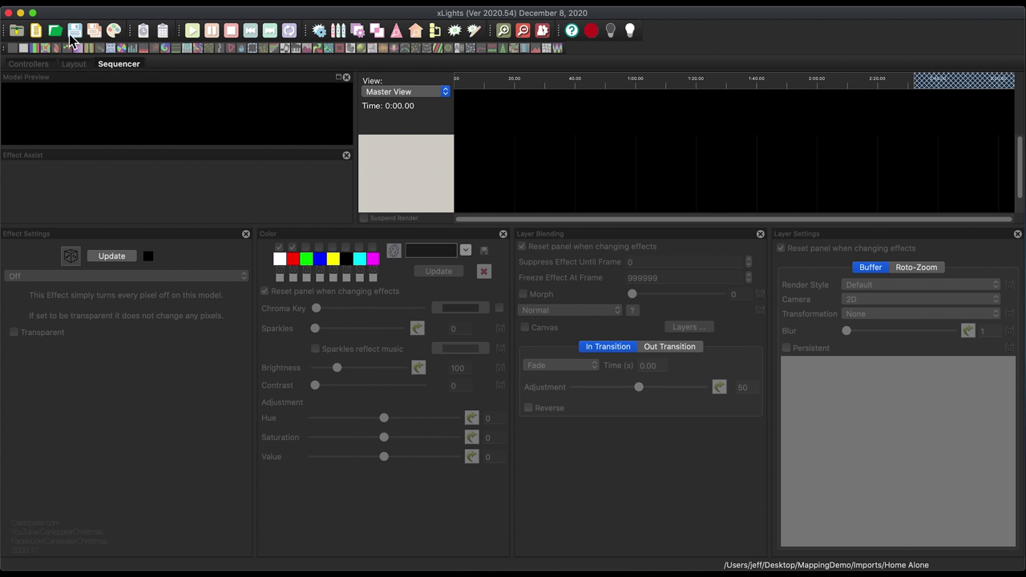
Open the sequence Imports/Home Alone/Home Alone Carol.xml.
left_click(57, 32)
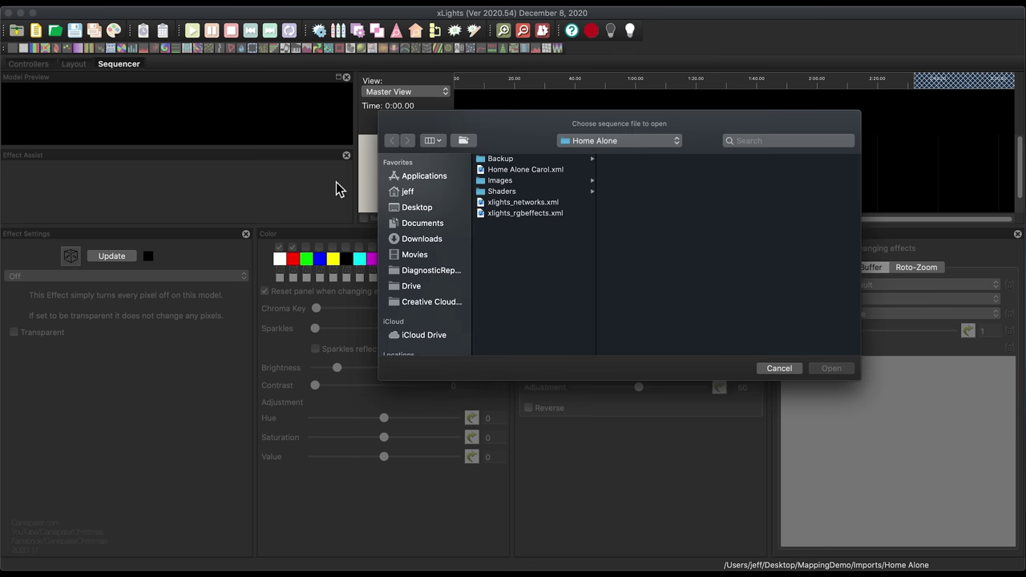
left_click(521, 172)
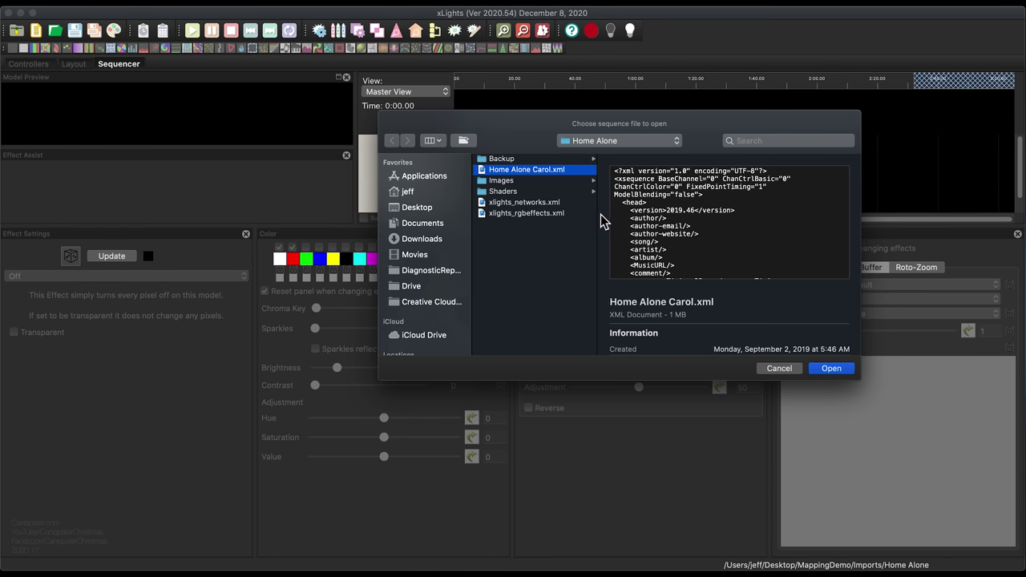
left_click(633, 144)
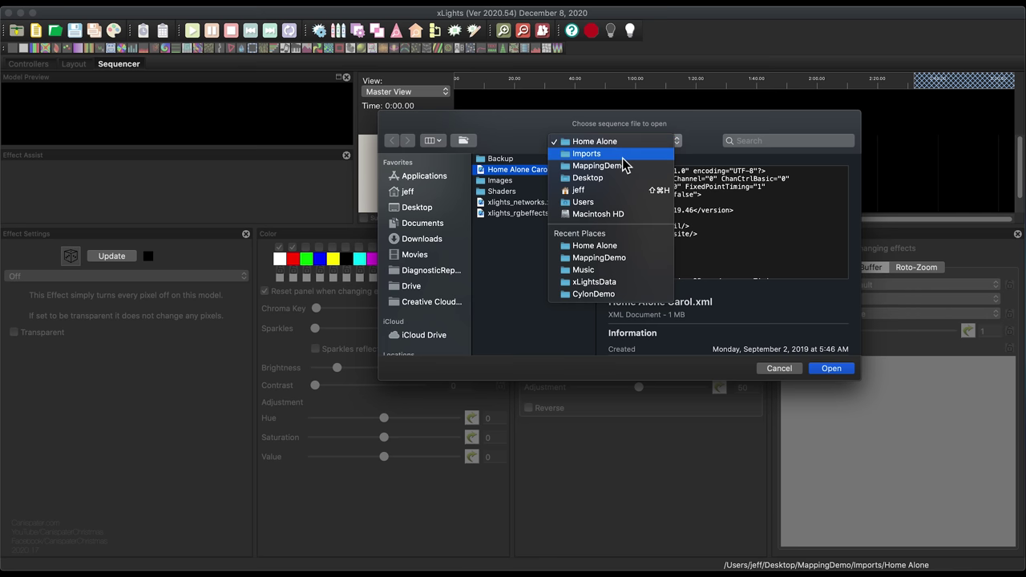
left_click(623, 154)
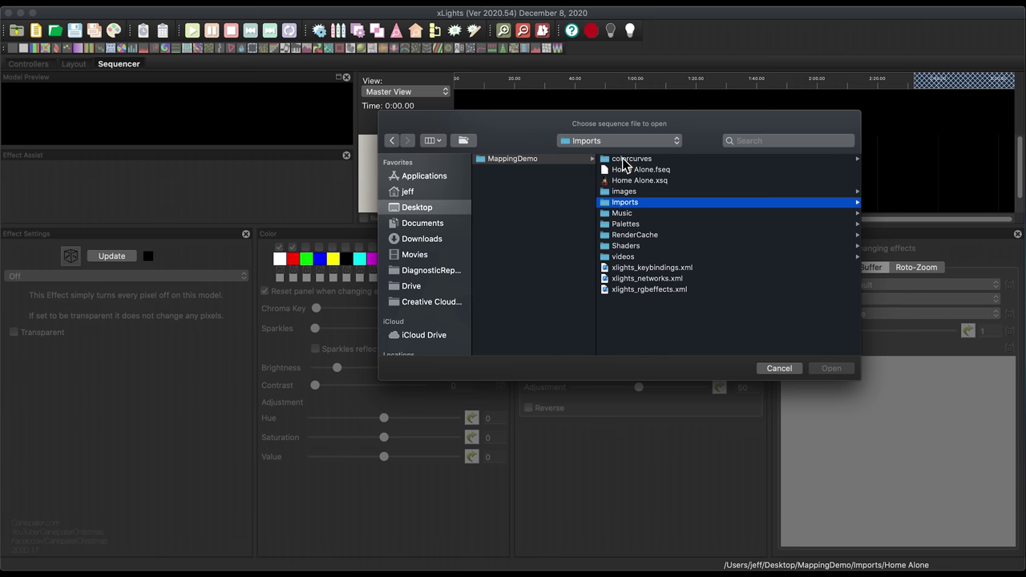
left_click(621, 204)
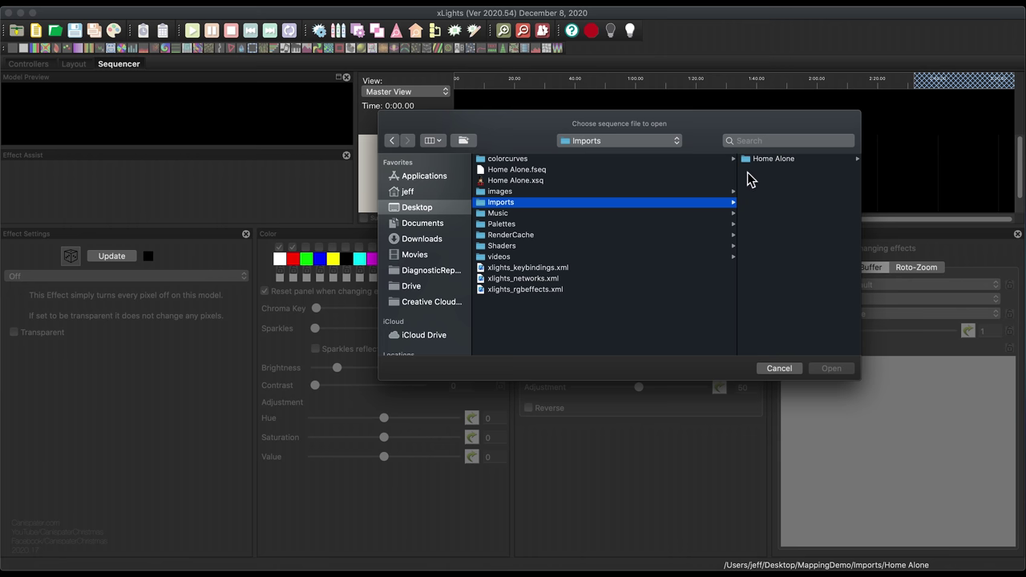
left_click_drag(737, 180, 607, 189)
left_click(644, 159)
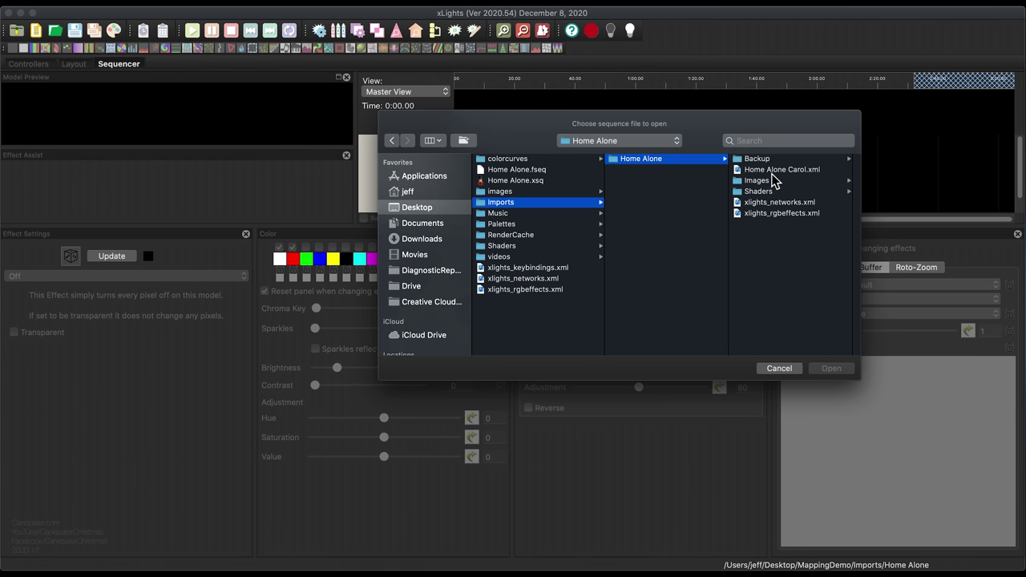
left_click(771, 171)
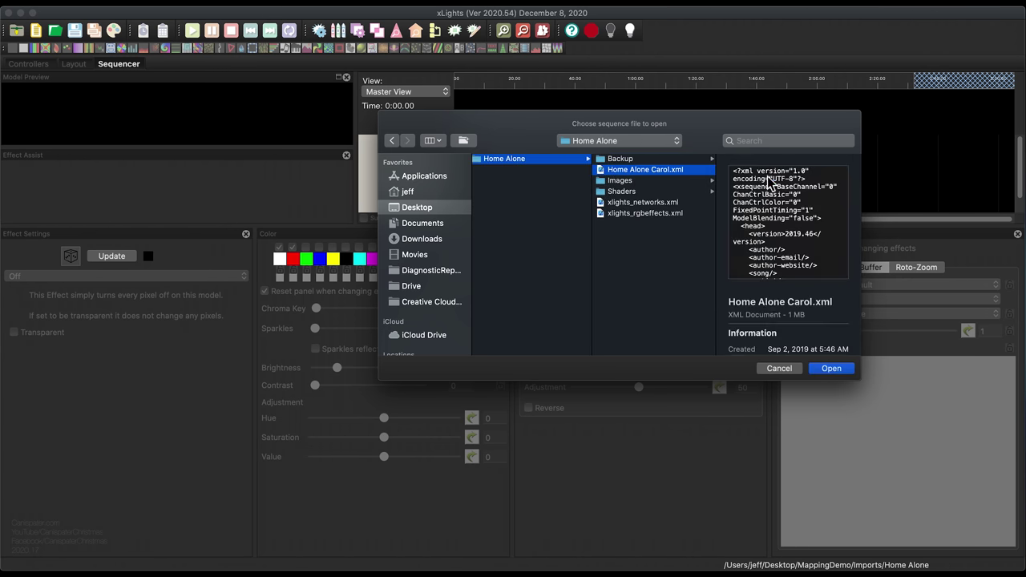
left_click(835, 369)
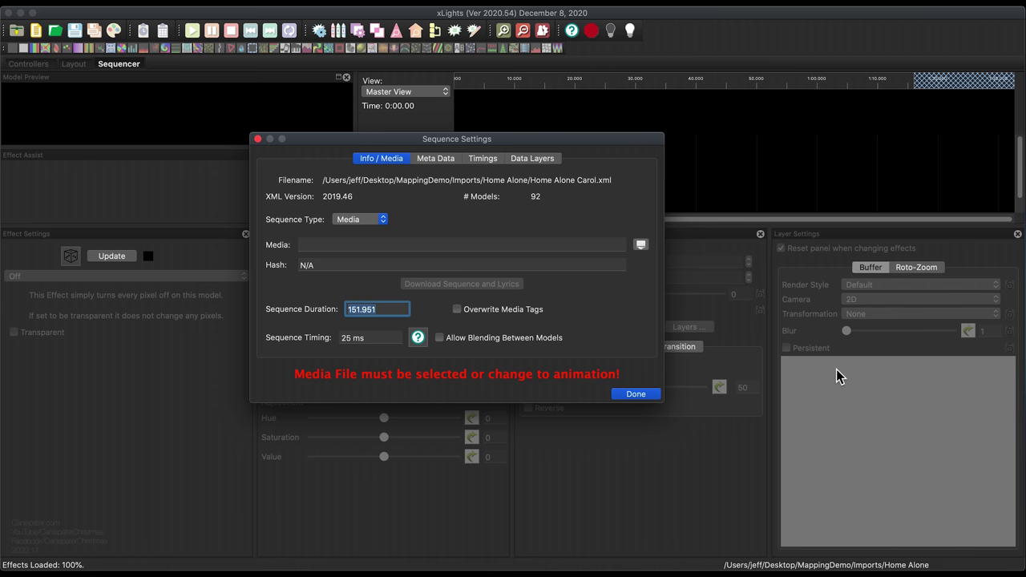
Set the sequence media to MappingDemo's Music/Home Alone.mp3 and apply the settings.
left_click(640, 244)
left_click(518, 206)
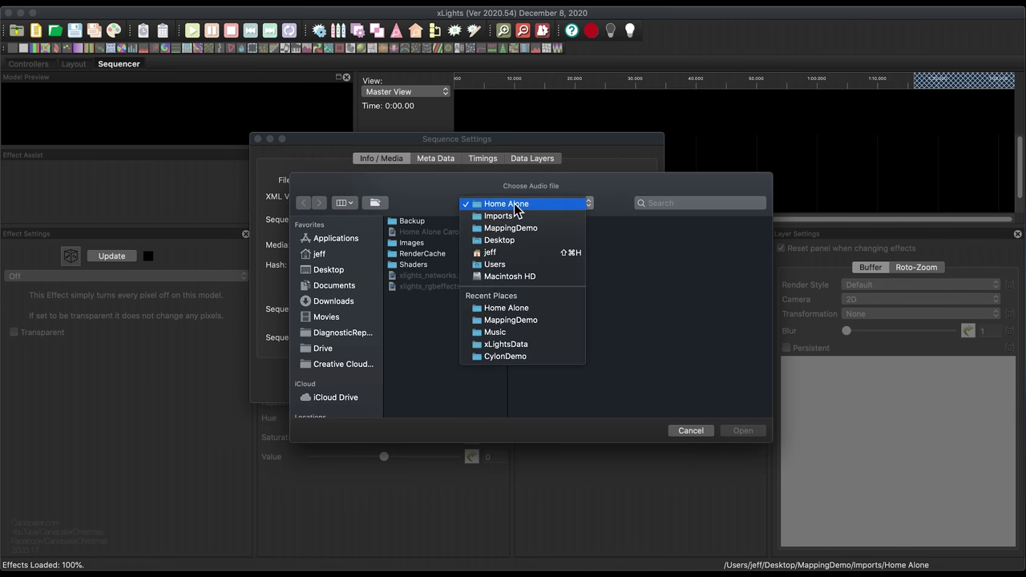
left_click(513, 229)
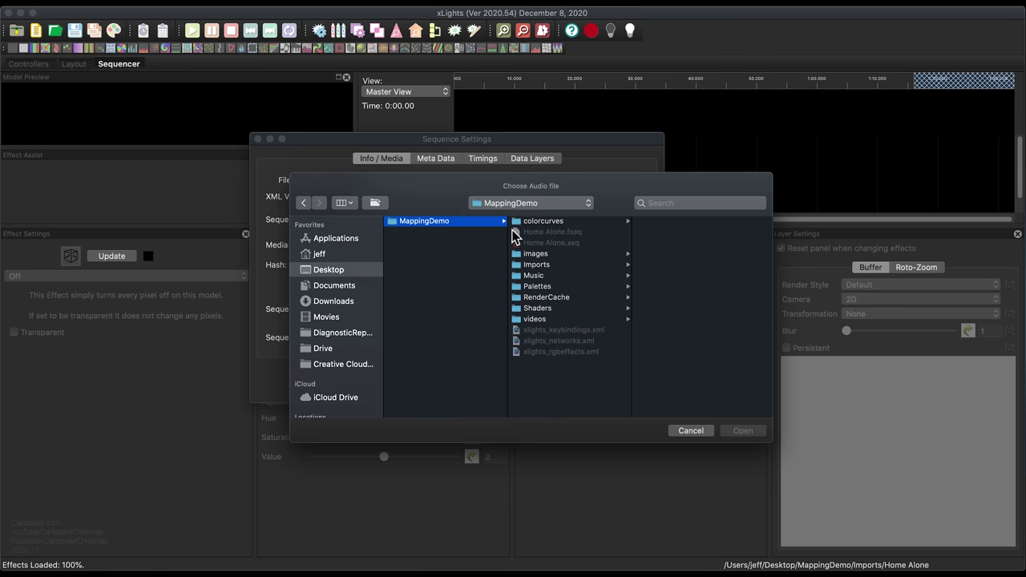
left_click(551, 275)
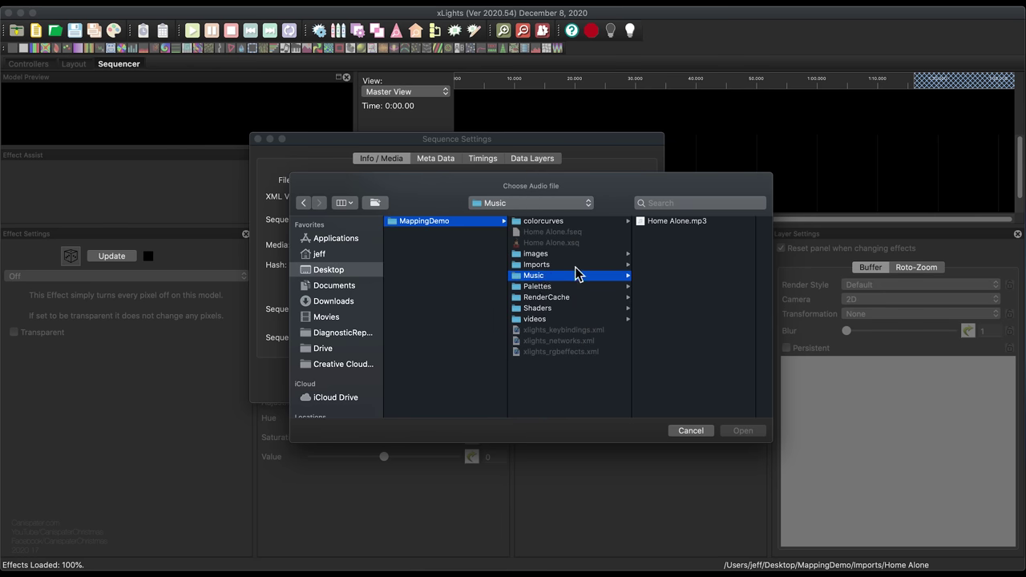
left_click(651, 227)
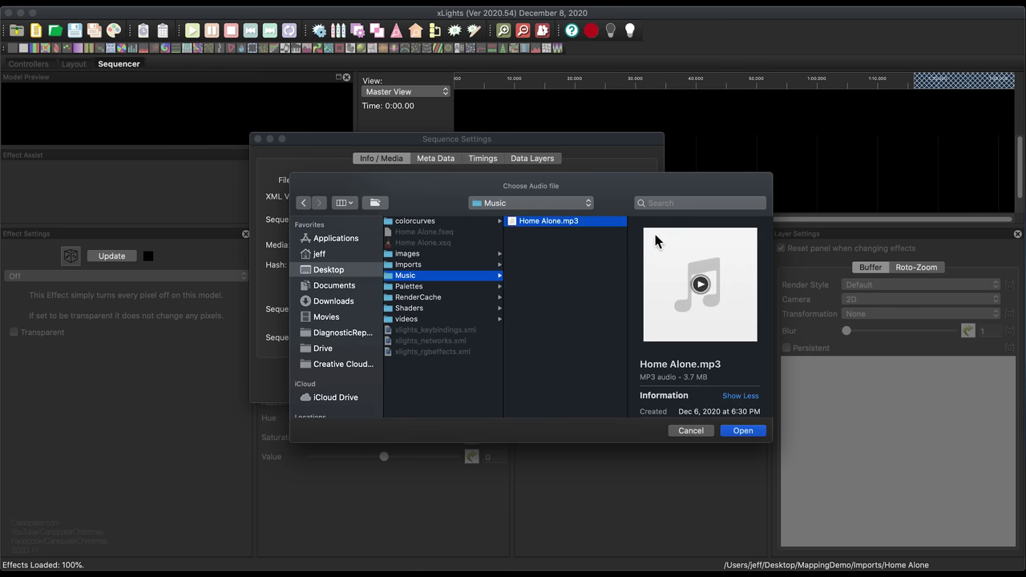
left_click(742, 433)
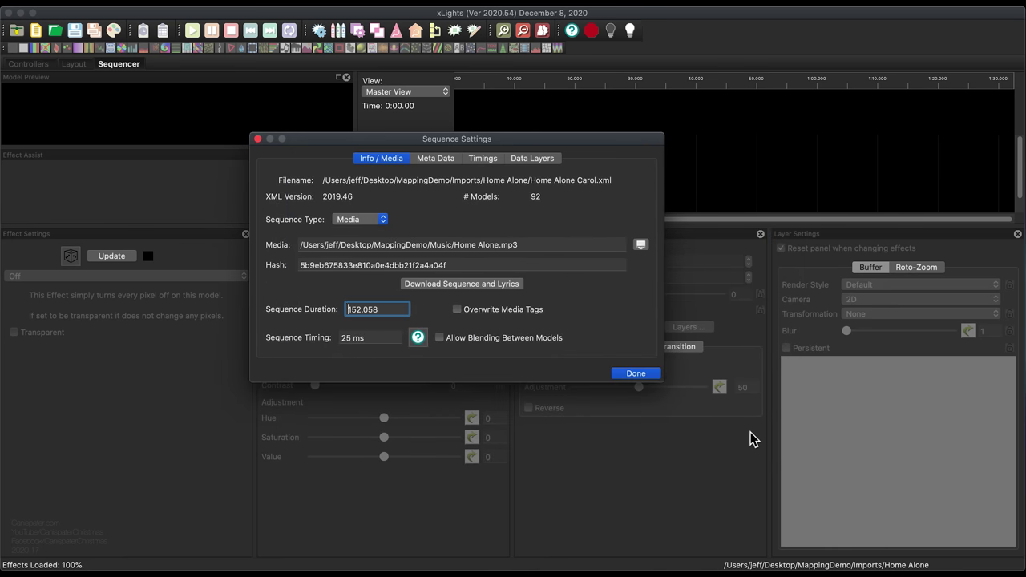
left_click(633, 375)
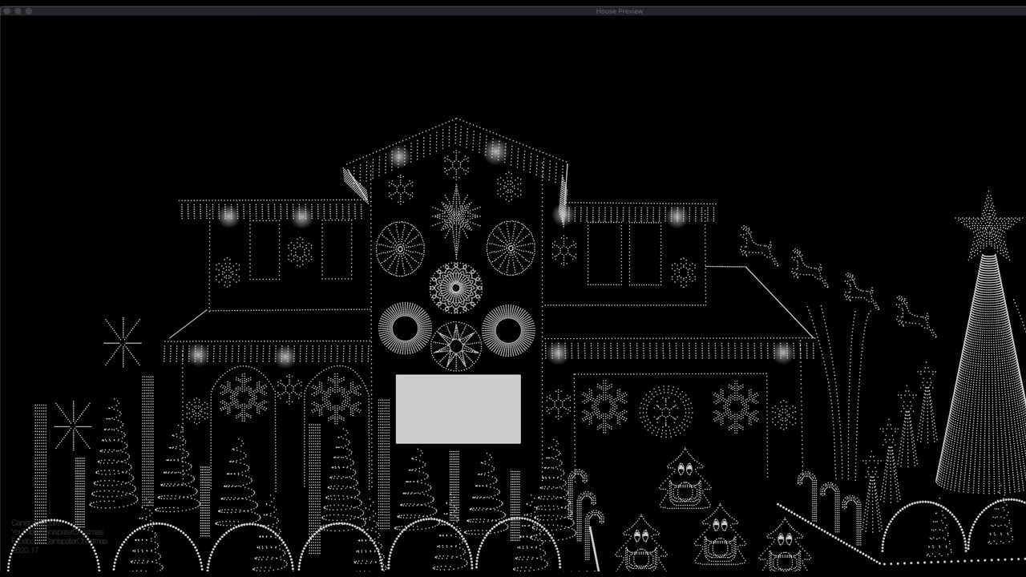
Take the house preview out of full screen, move it higher and enlarge the timeline.
left_click(971, 144)
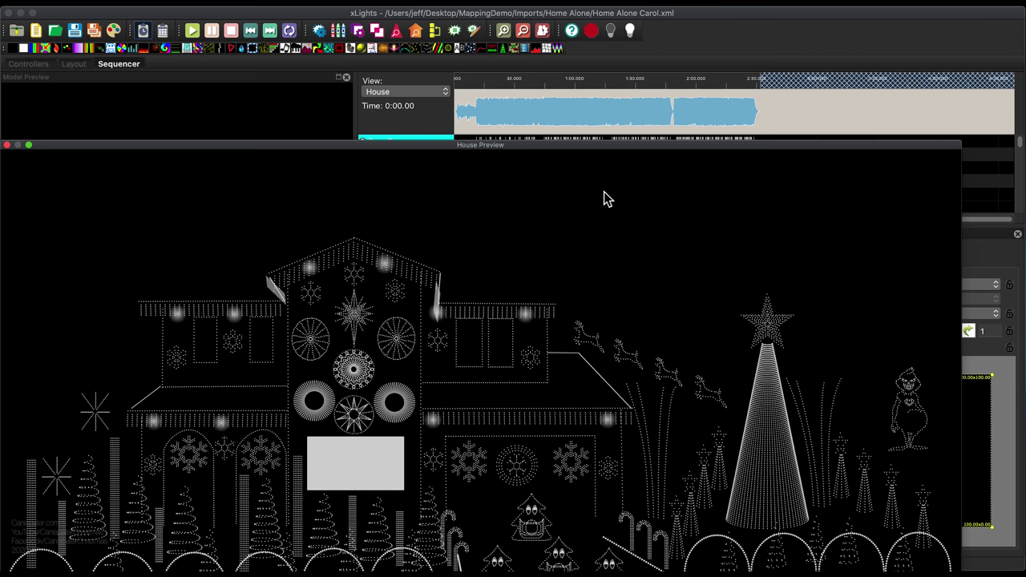
mouse_move(110, 145)
left_mouse_down()
mouse_move(109, 81)
mouse_move(111, 90)
left_mouse_up()
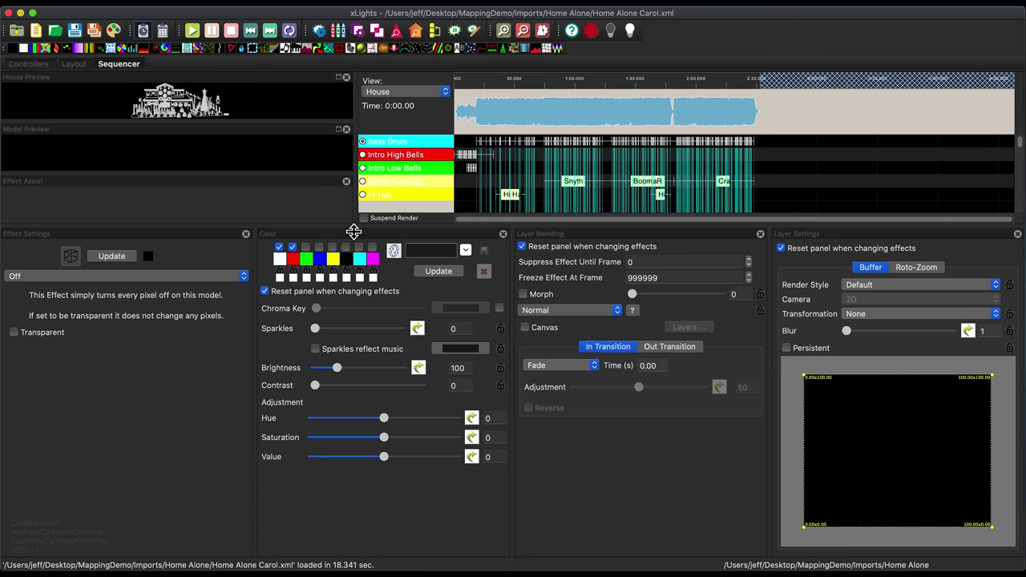
left_click_drag(350, 228, 313, 426)
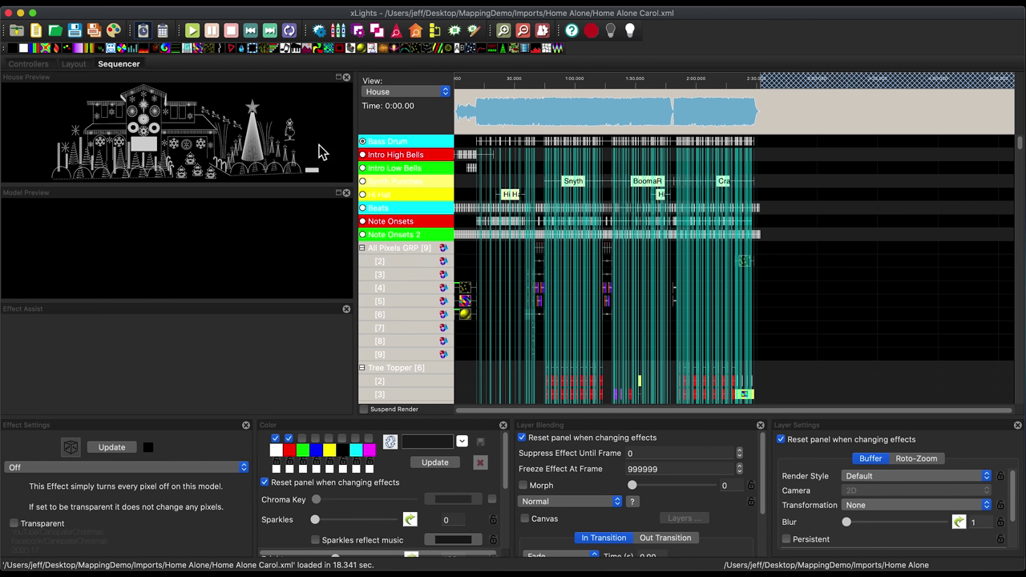
Render all effects and save the Home Alone Carol sequence.
left_click(115, 31)
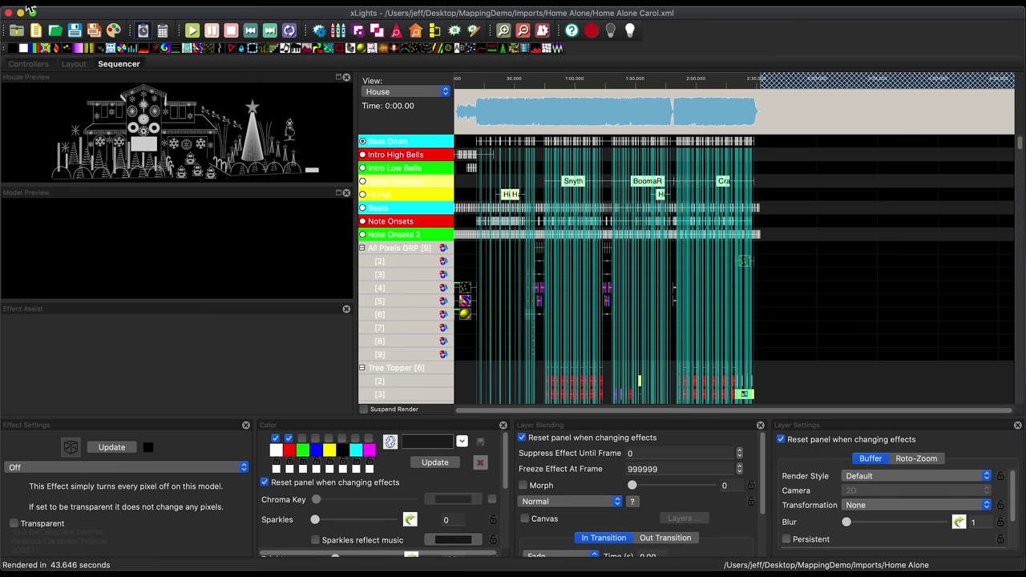
left_click(76, 30)
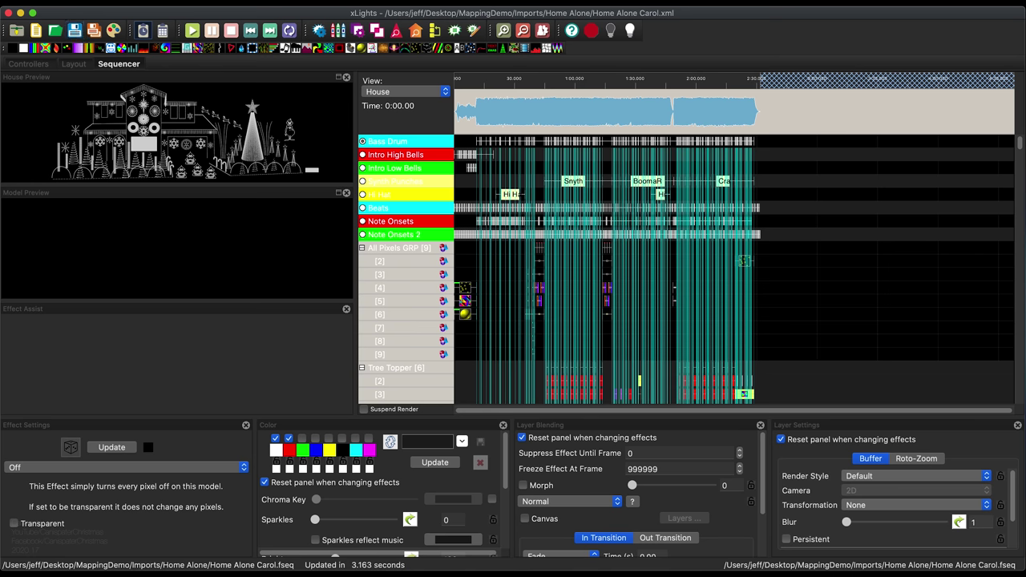
key("super+Tab")
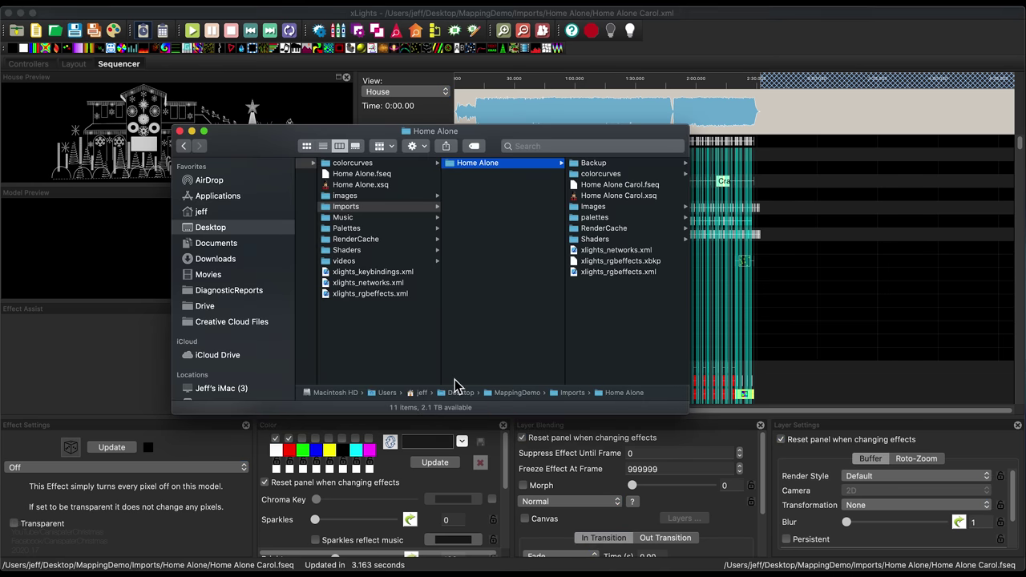
Browse the colorcurves, Images, palettes, RenderCache and Shaders folders, selecting all 12 shader files.
left_click(597, 174)
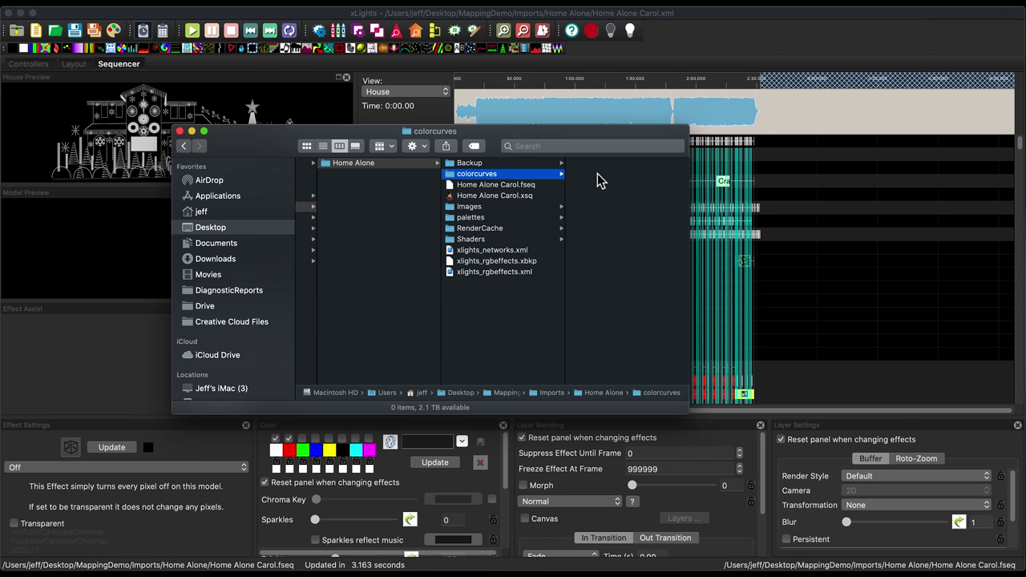
left_click(473, 207)
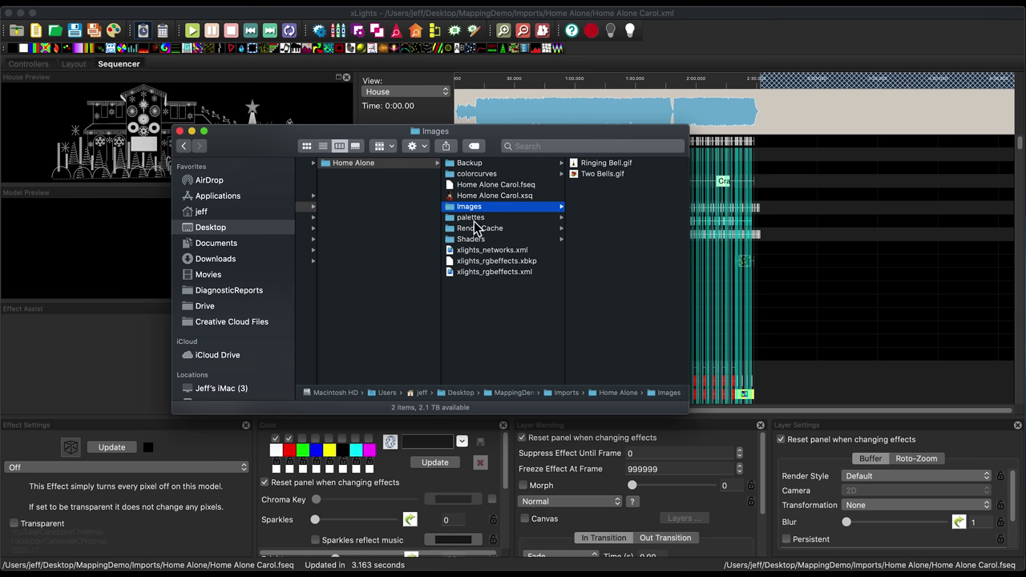
left_click(474, 218)
left_click(483, 229)
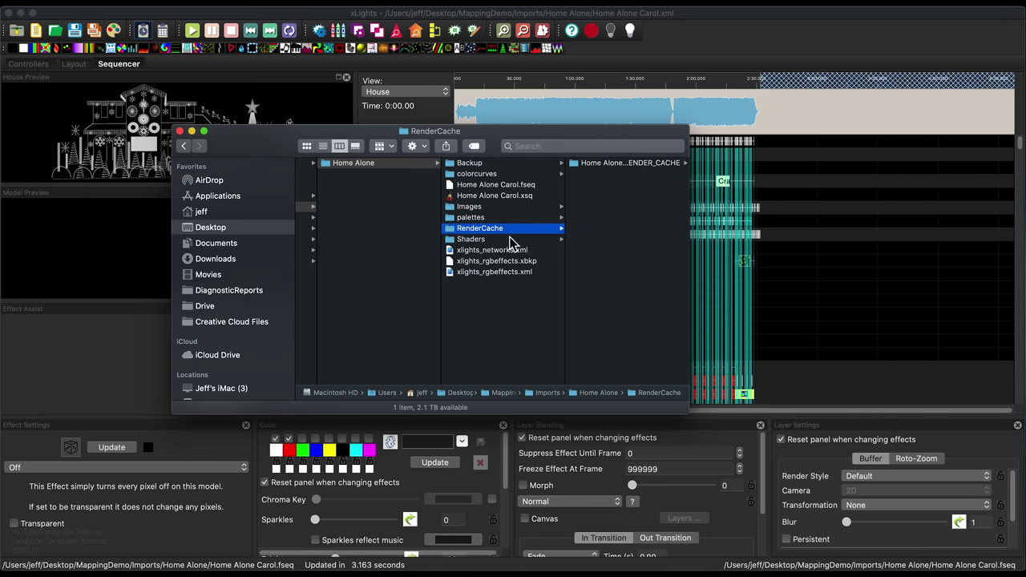
left_click(471, 239)
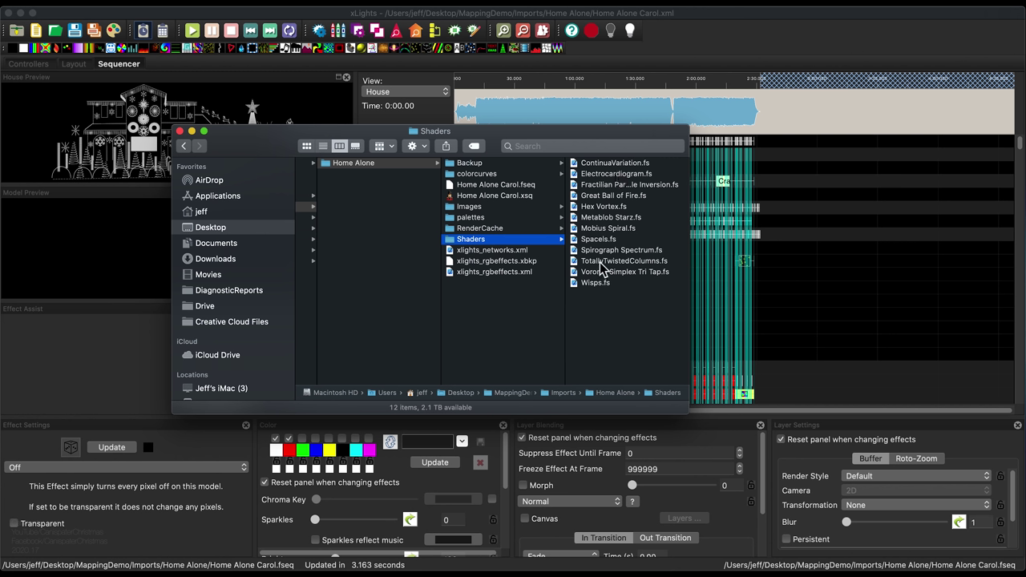
scroll(418, 221, "left", 3)
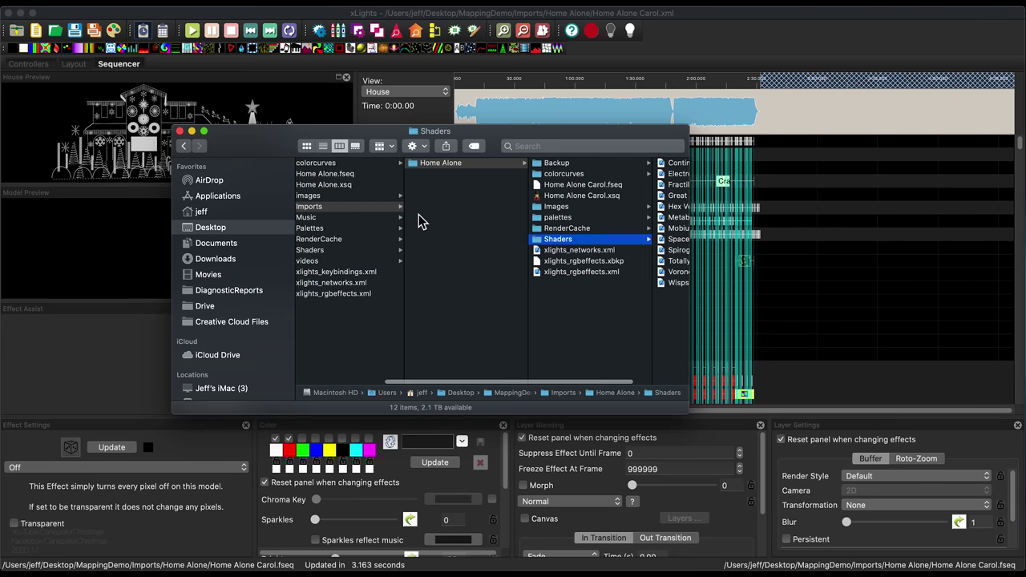
scroll(419, 221, "right", 3)
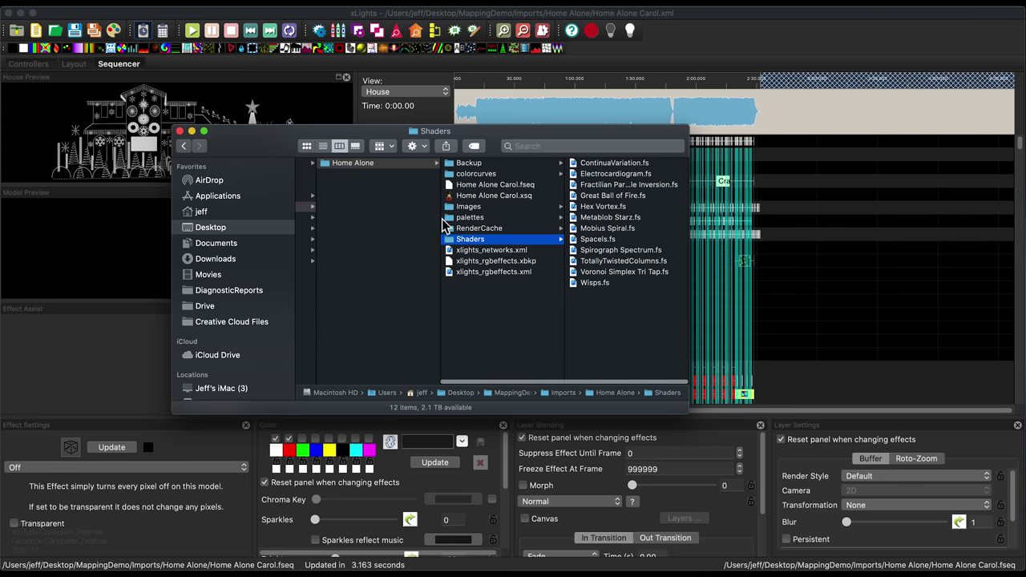
left_click(600, 299)
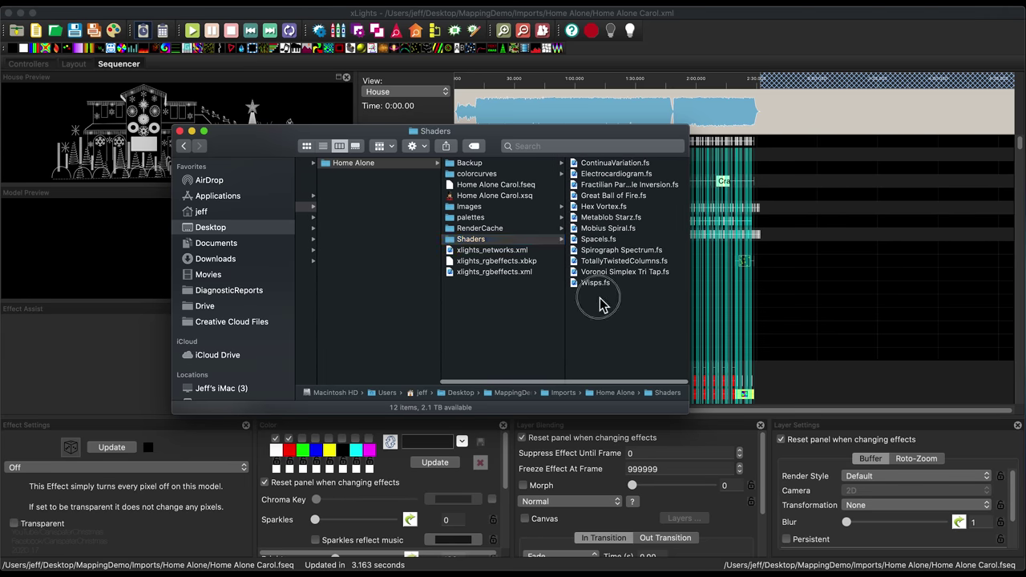
left_click_drag(602, 305, 617, 172)
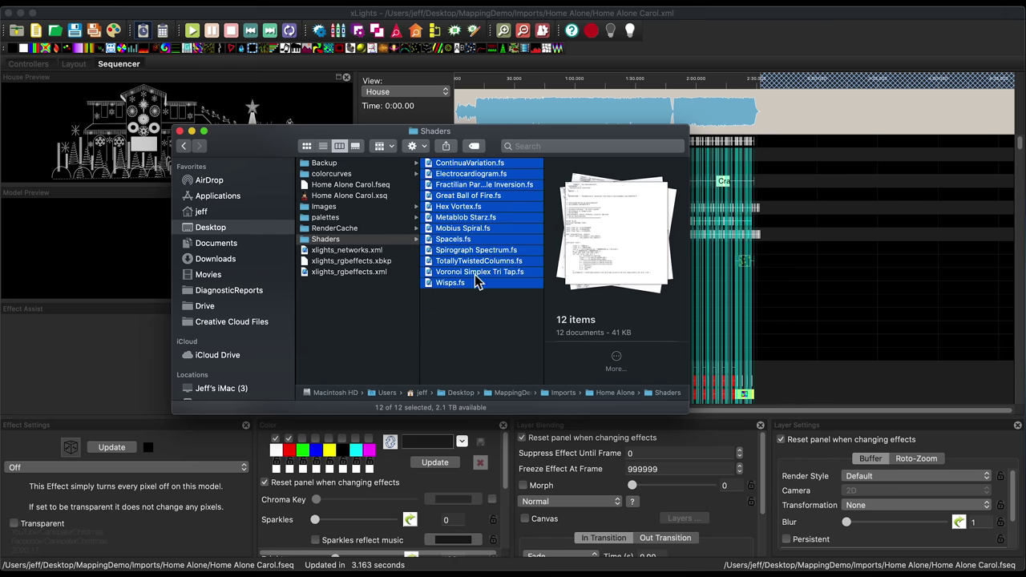
scroll(471, 273, "left", 8)
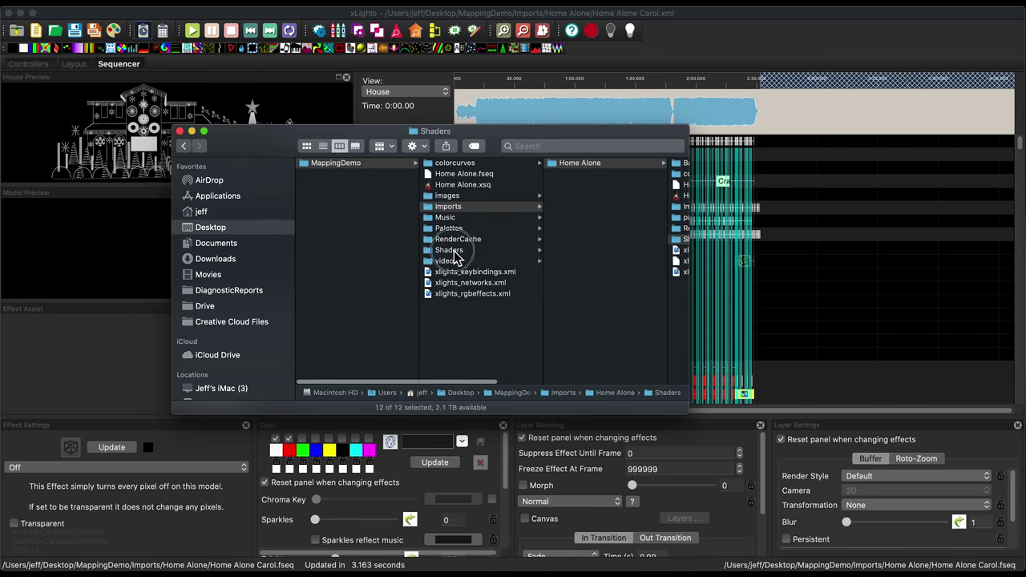
left_click(450, 251)
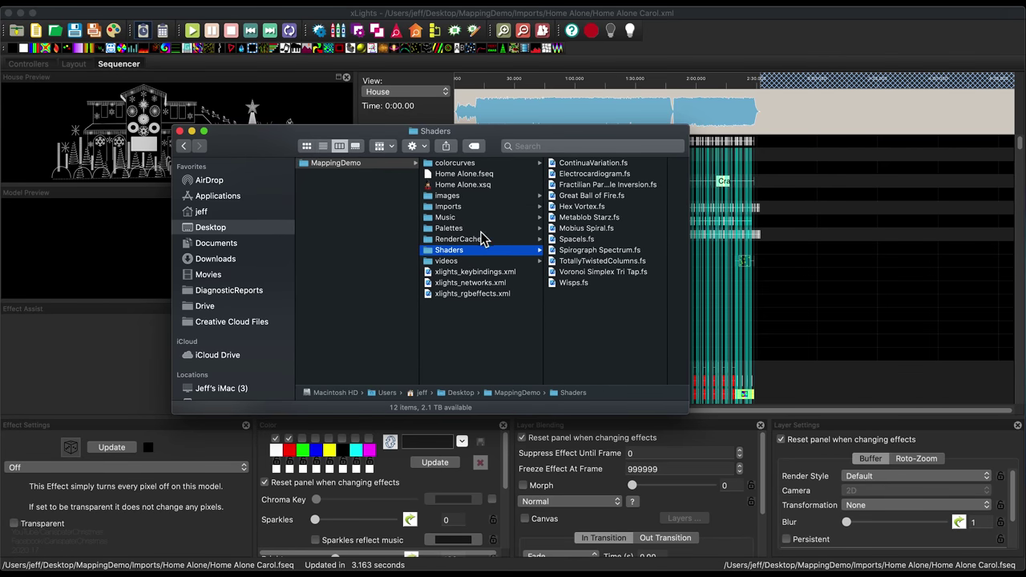
Copy Ringing Bell.gif and Two Bells.gif into MappingDemo's images folder, then select Imports.
left_click(448, 207)
left_click(576, 164)
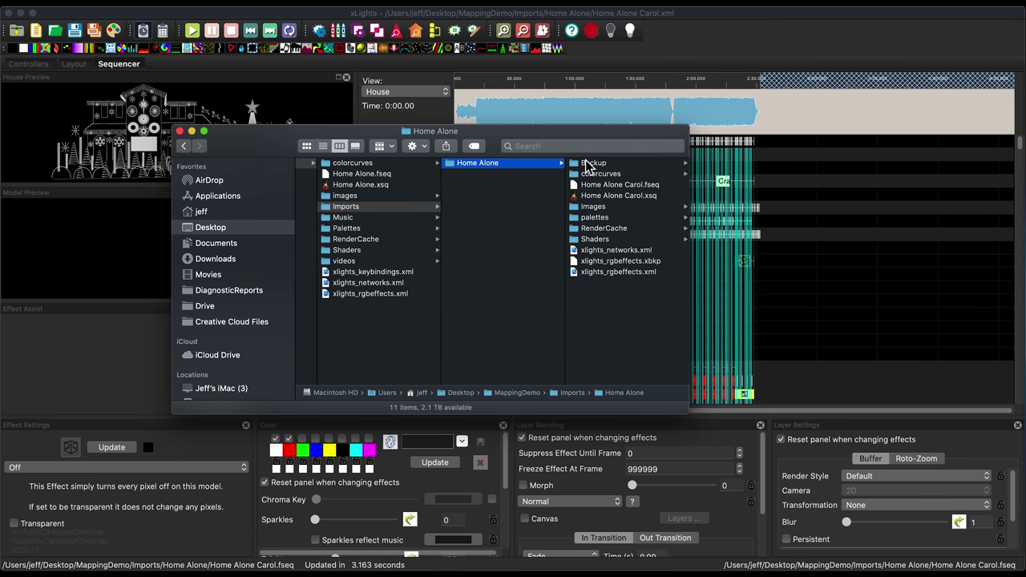
left_click(593, 207)
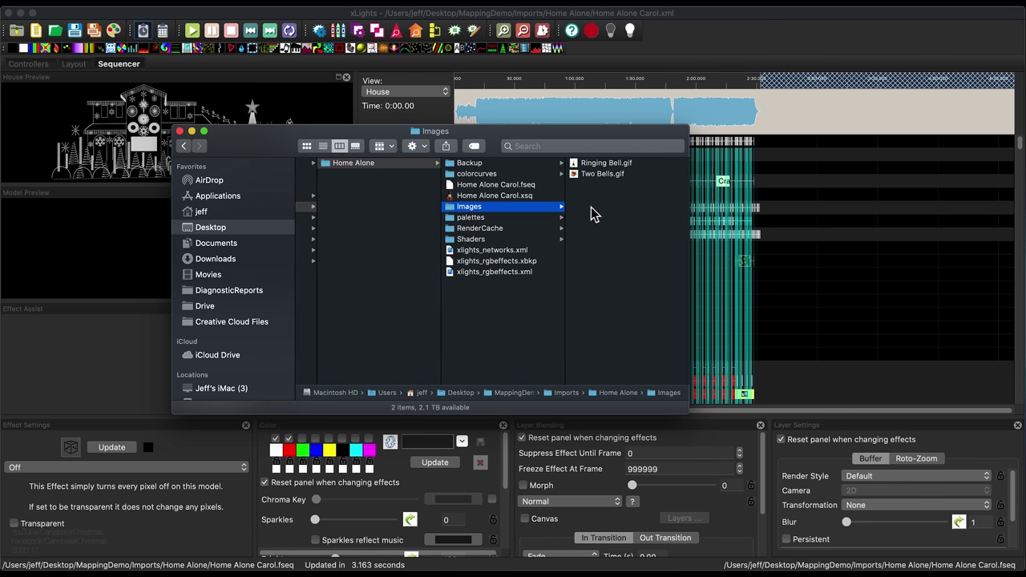
left_click_drag(620, 214, 630, 160)
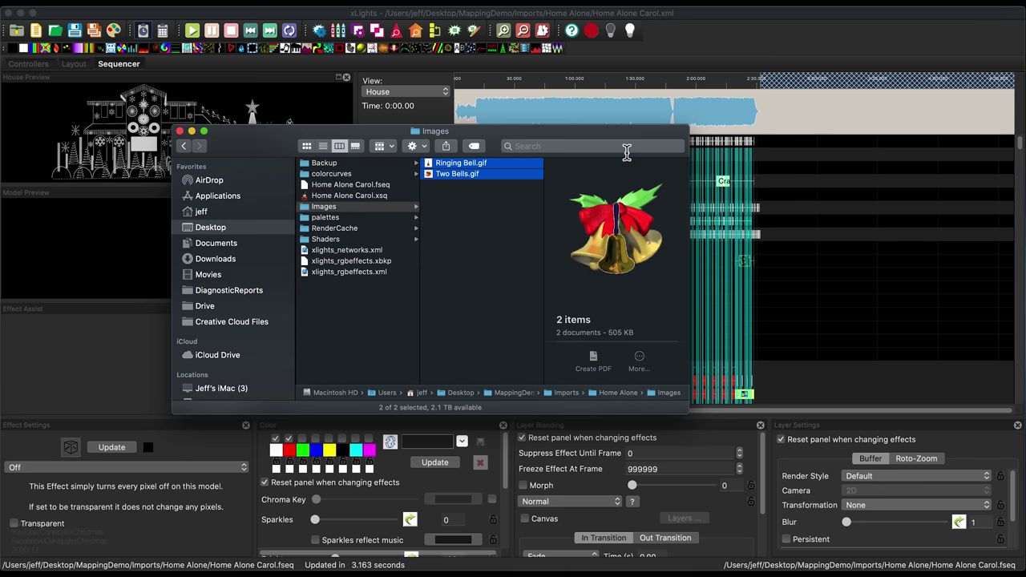
scroll(406, 306, "left", 10)
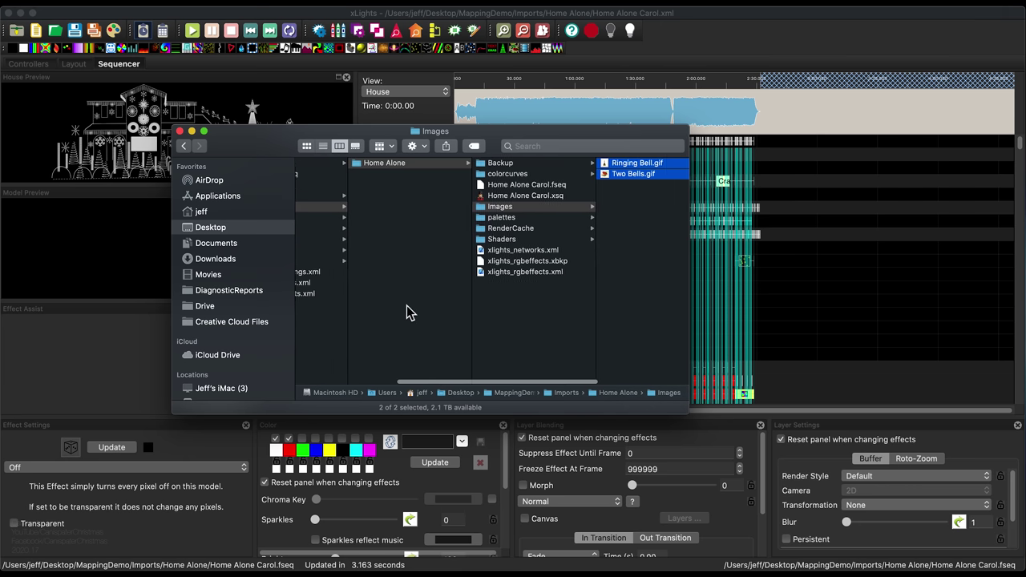
left_click(364, 196)
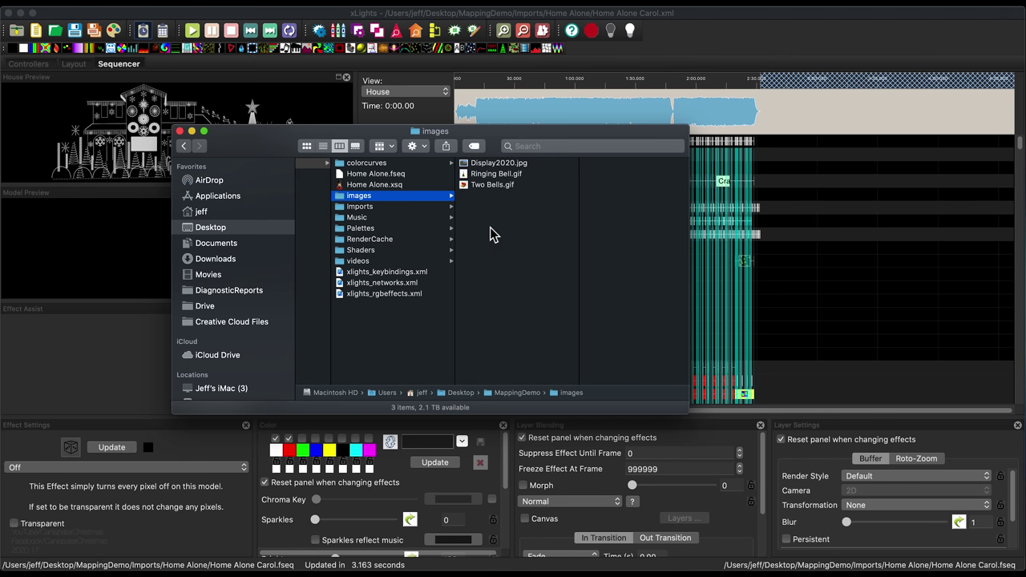
key("Down")
left_click_drag(241, 147, 475, 251)
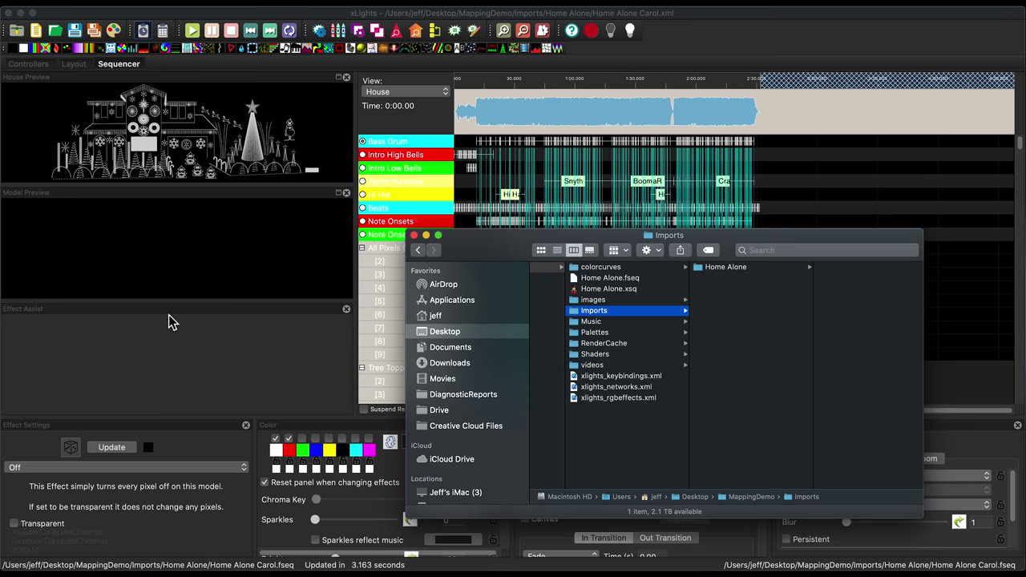
Close the Effect Assist panel, play Home Alone Carol with volume raised, then stop playback.
left_click(346, 310)
left_click(346, 309)
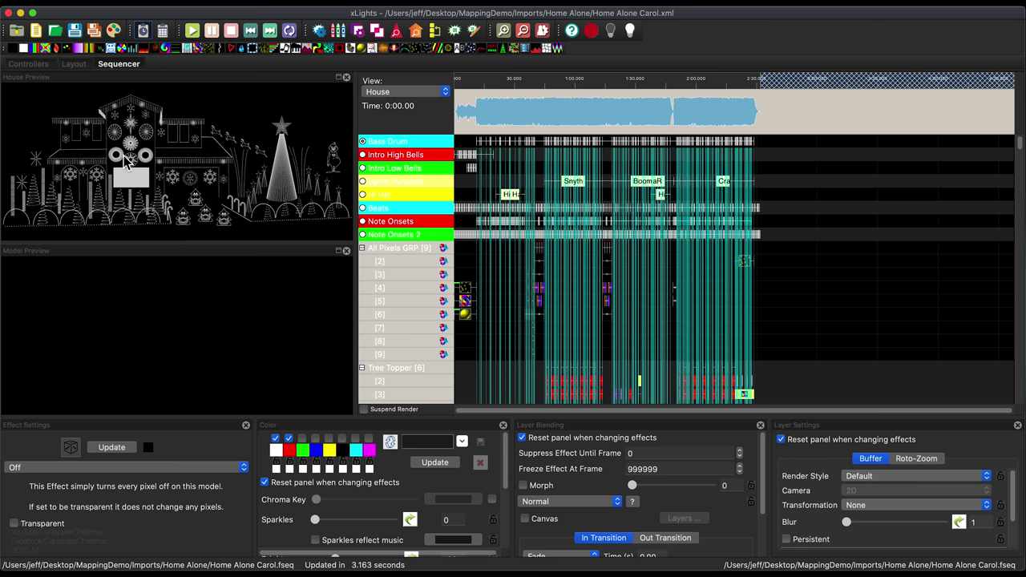
left_click(192, 31)
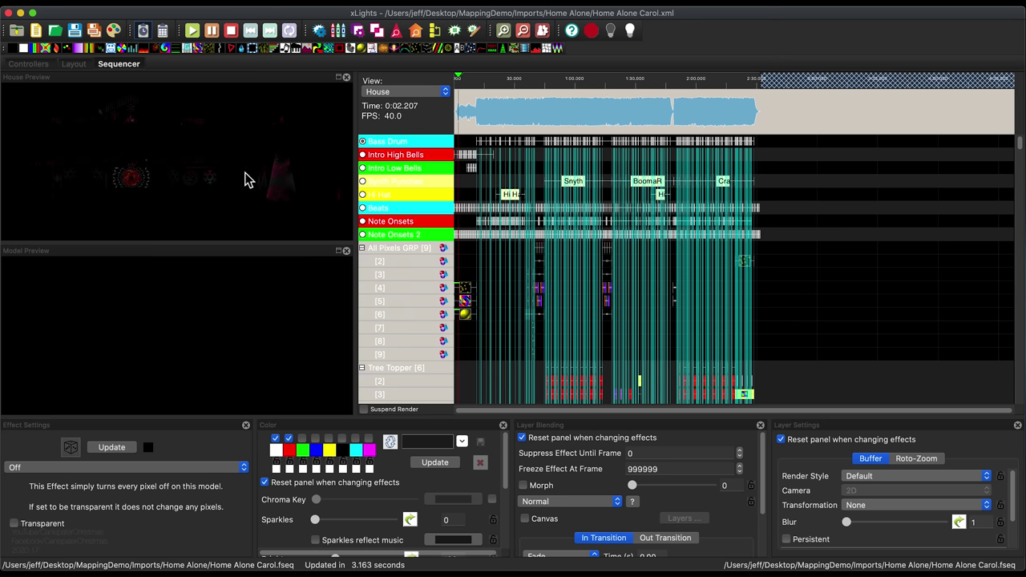
key("XF86AudioRaiseVolume")
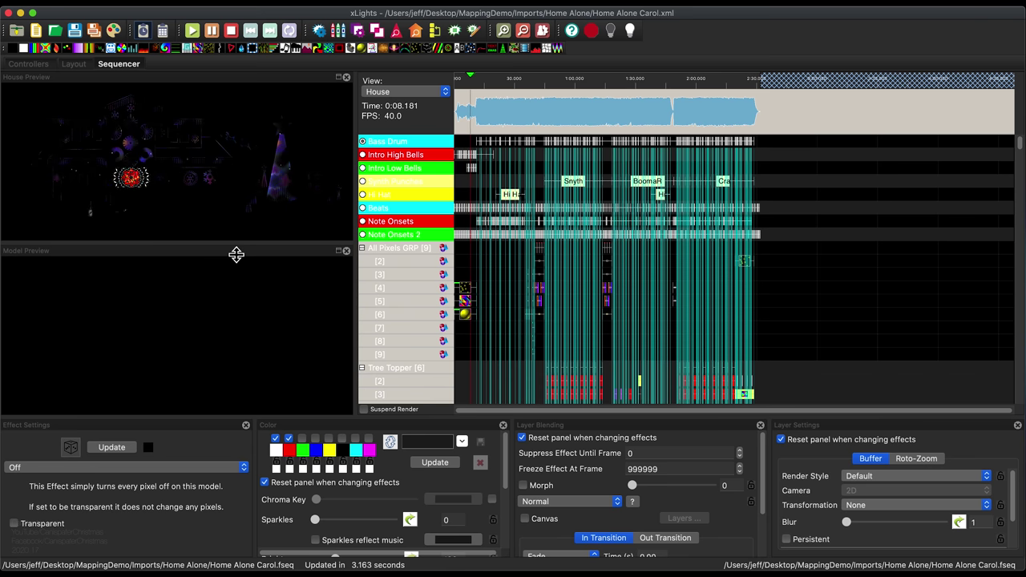
key("space")
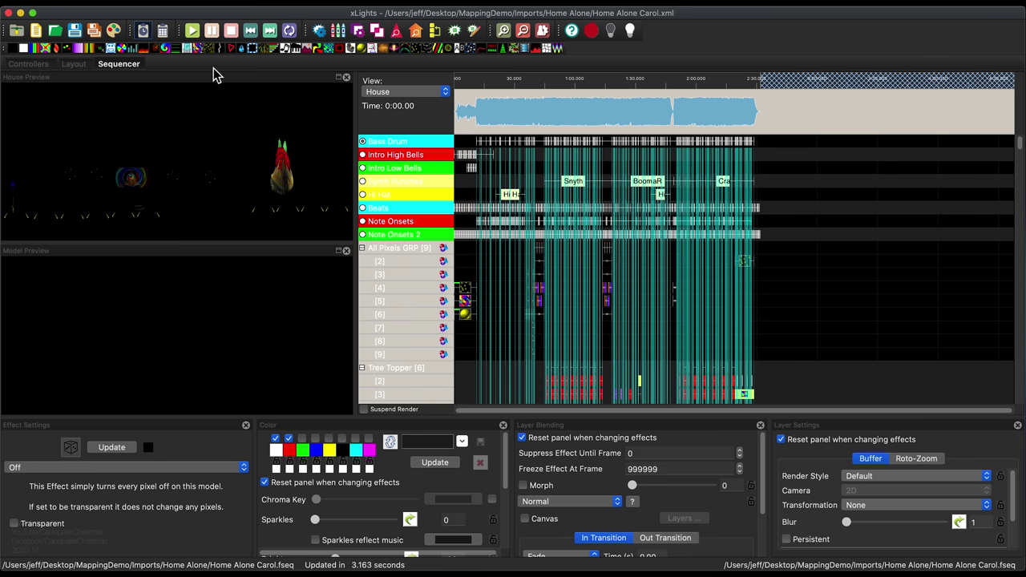
In the house layout, select the GE MOAW 1 wreath, Icicles 7, Icicles 8 and Matrix 1.
left_click(73, 65)
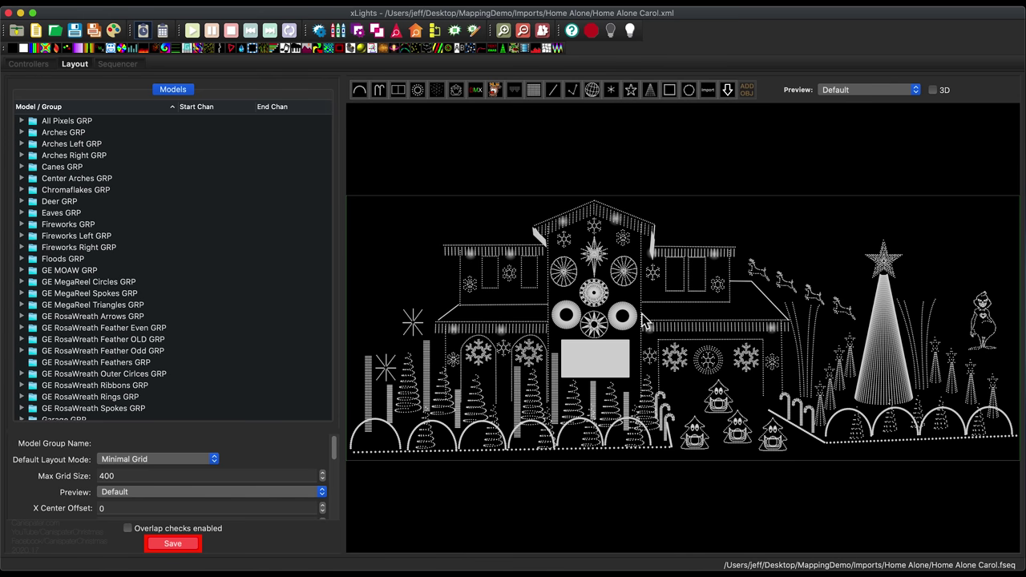
left_click(565, 316)
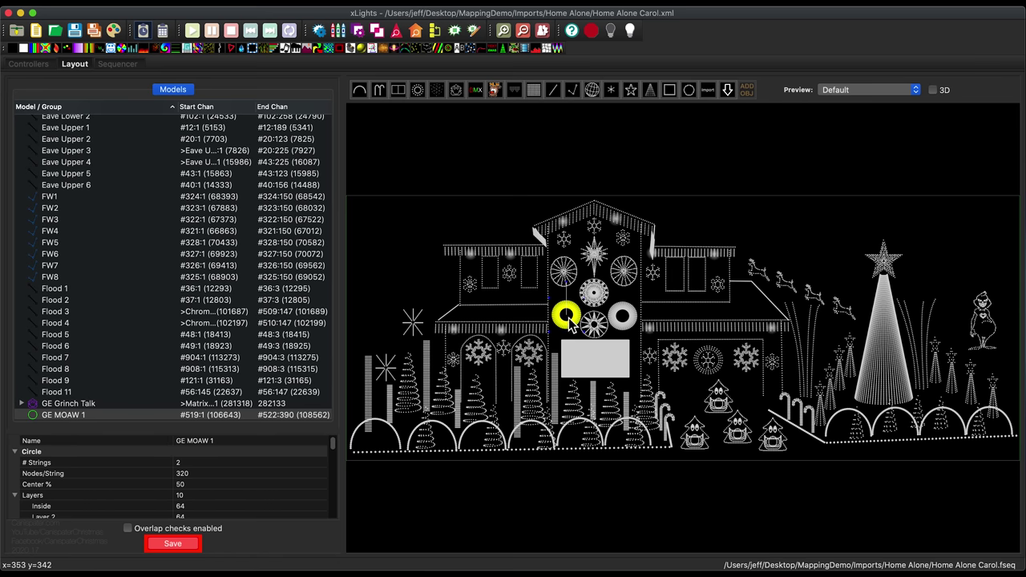
left_click(508, 337)
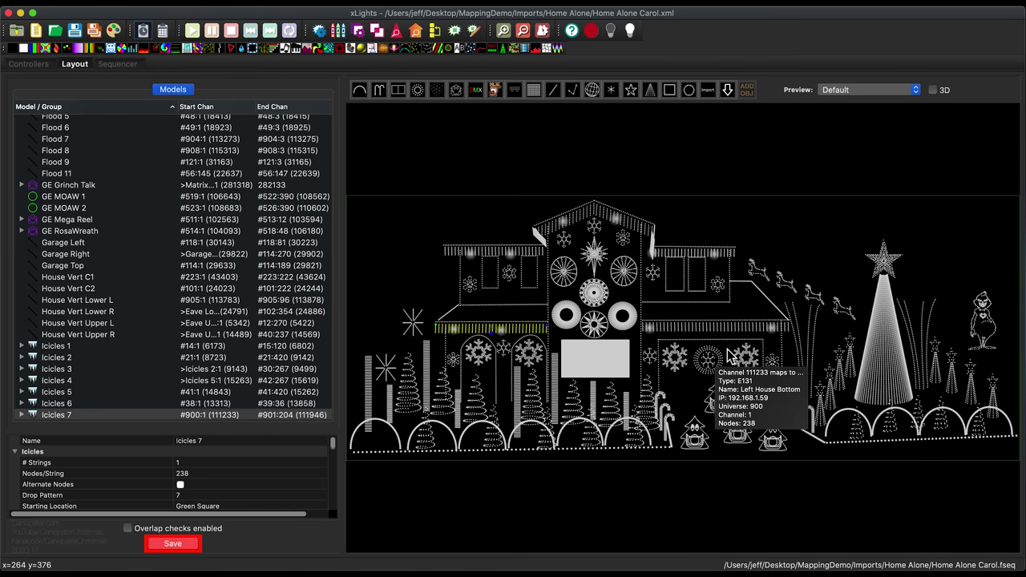
left_click(707, 329)
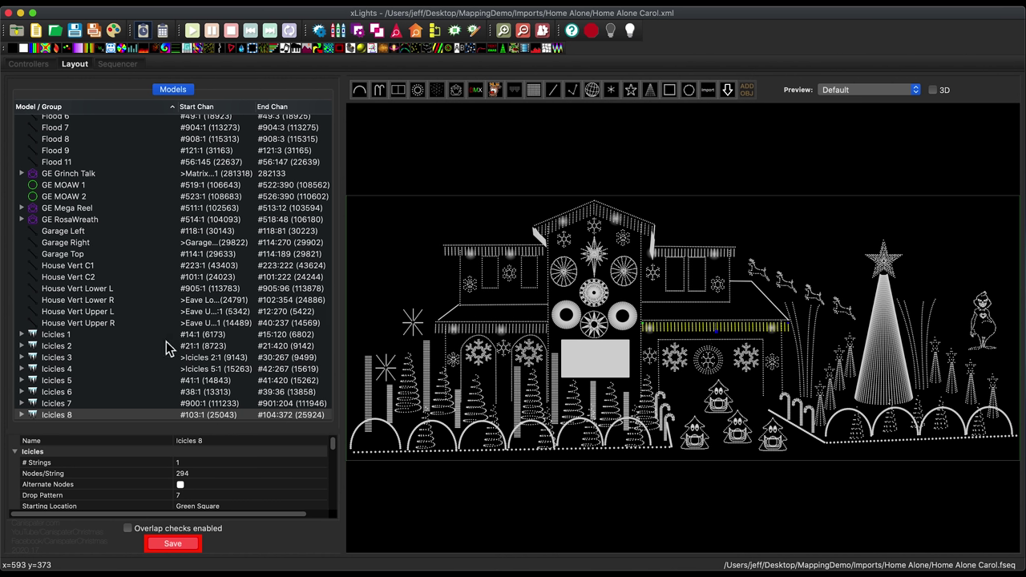
scroll(165, 341, "down", 3)
scroll(166, 341, "up", 10)
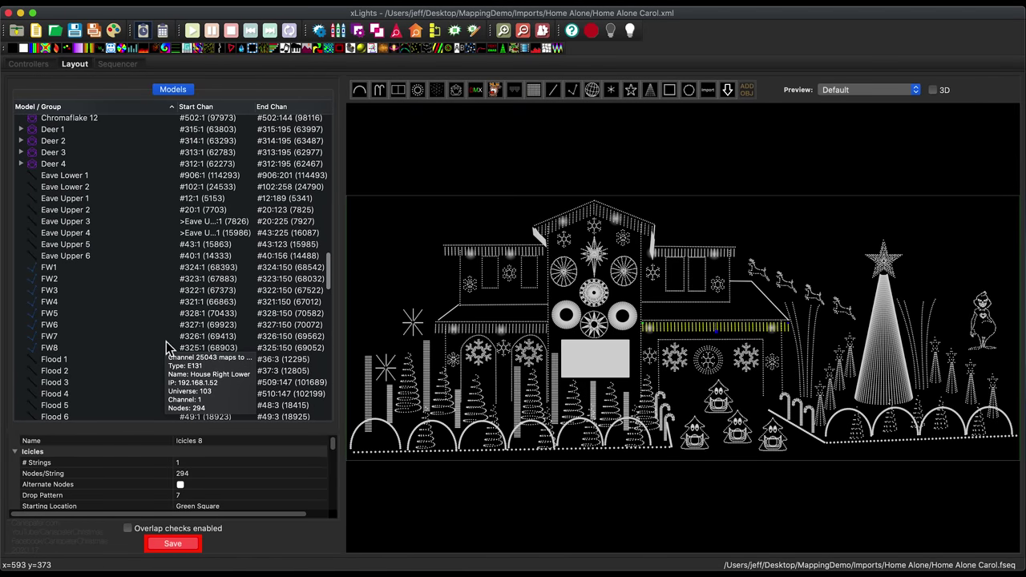
left_click(601, 369)
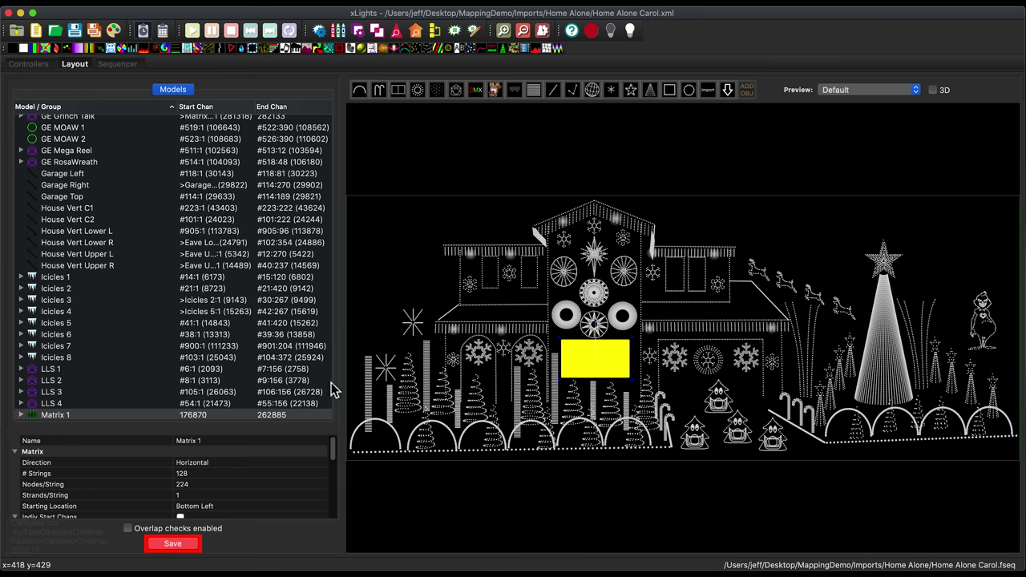
Save the preview layout, then bring up the controller setup page.
left_click(180, 544)
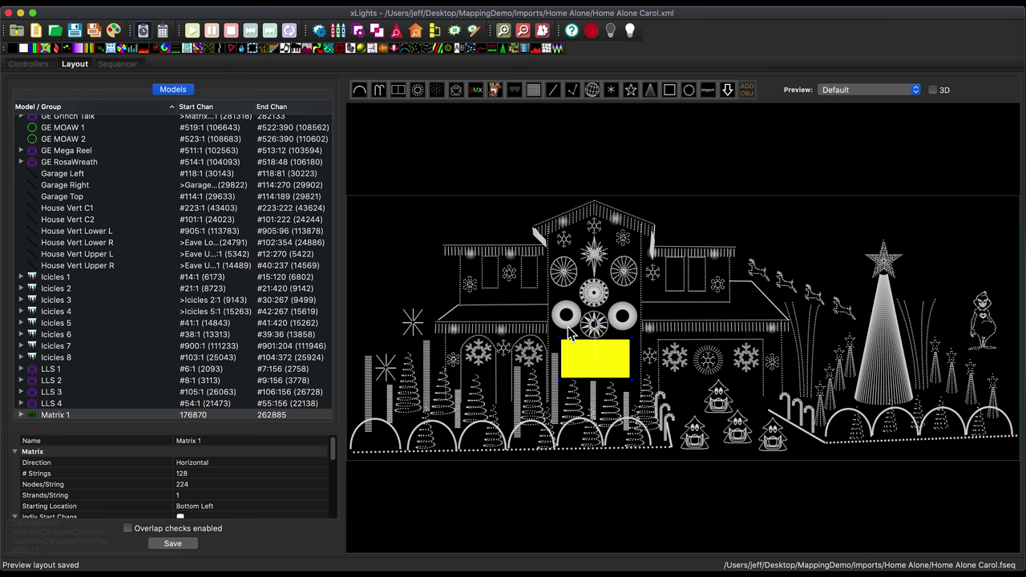
left_click(120, 65)
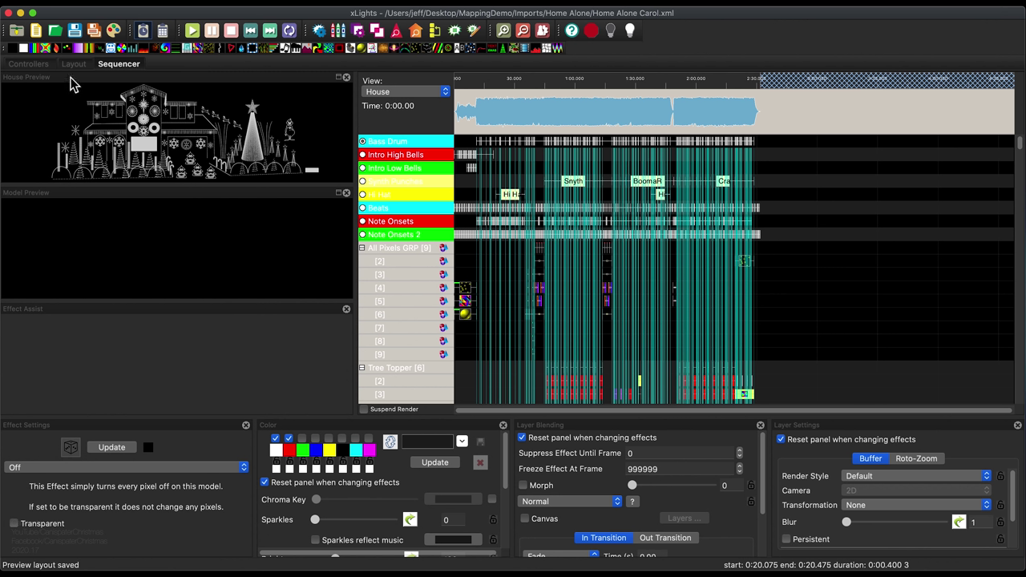
left_click(29, 64)
Restore the permanent MappingDemo show directory, save the controller setup and check its house layout.
left_click(231, 105)
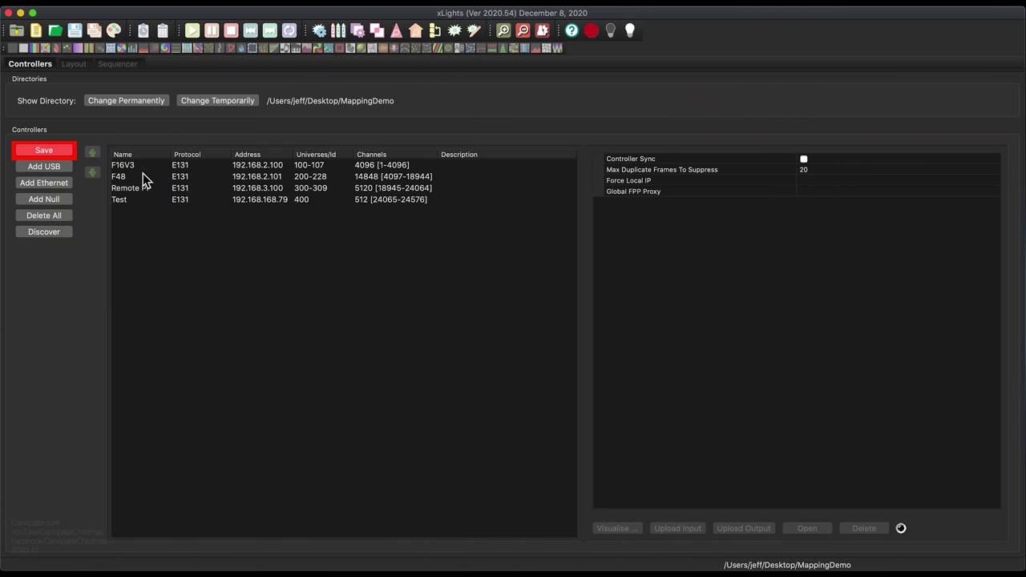
left_click(44, 151)
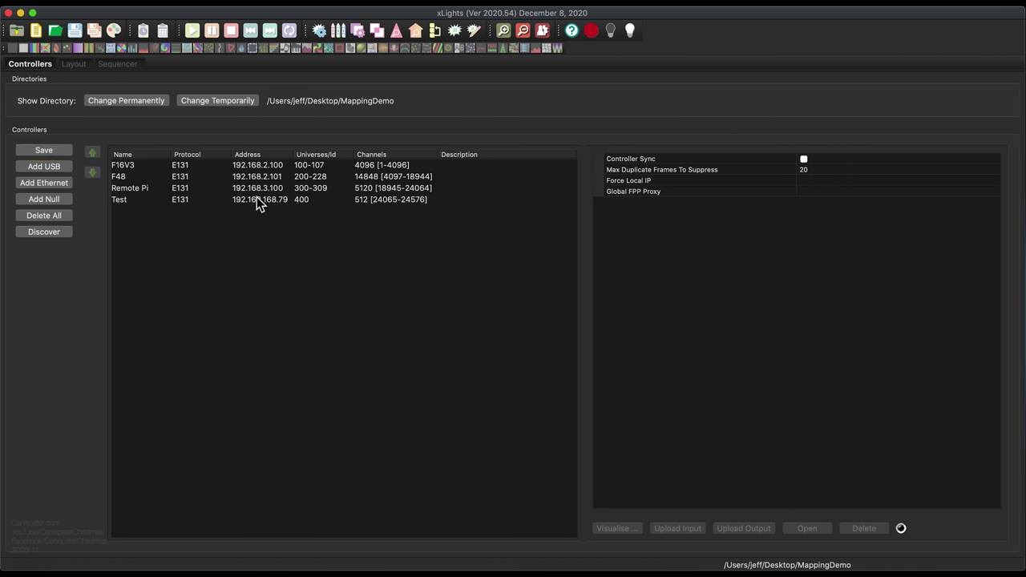
left_click(73, 64)
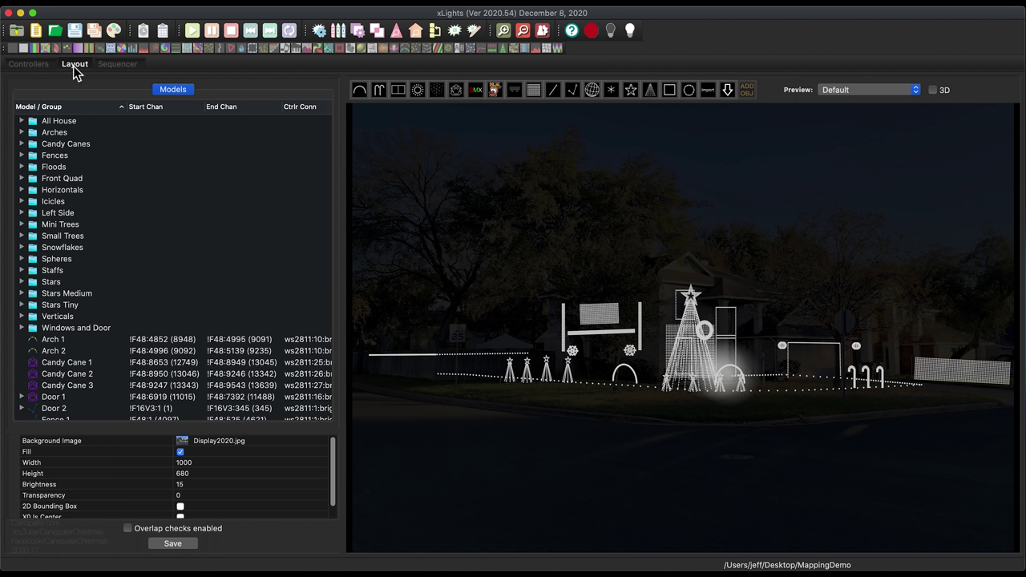
Open the Home Alone.xsq sequence in the Sequencer.
left_click(123, 66)
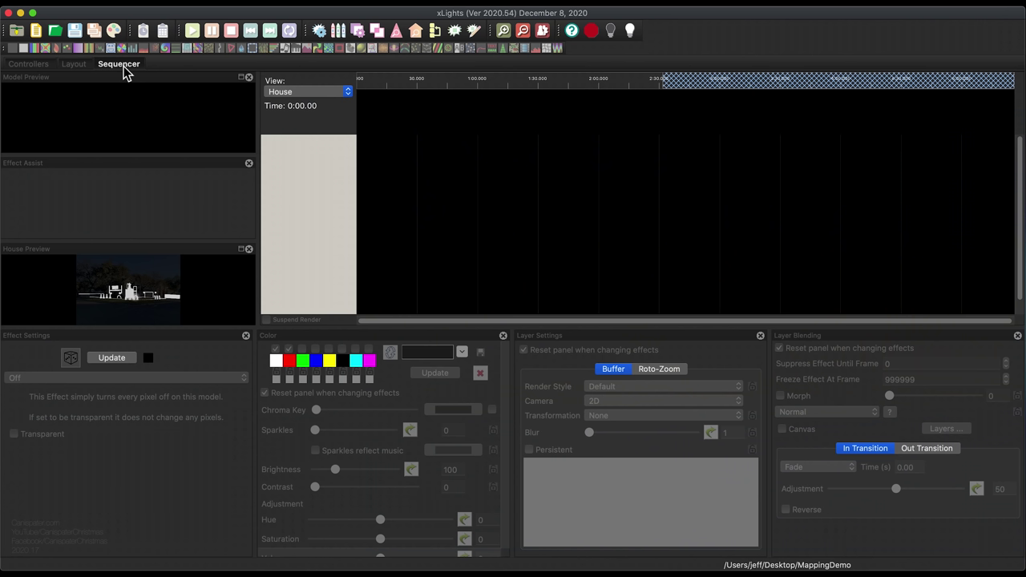
left_click(55, 30)
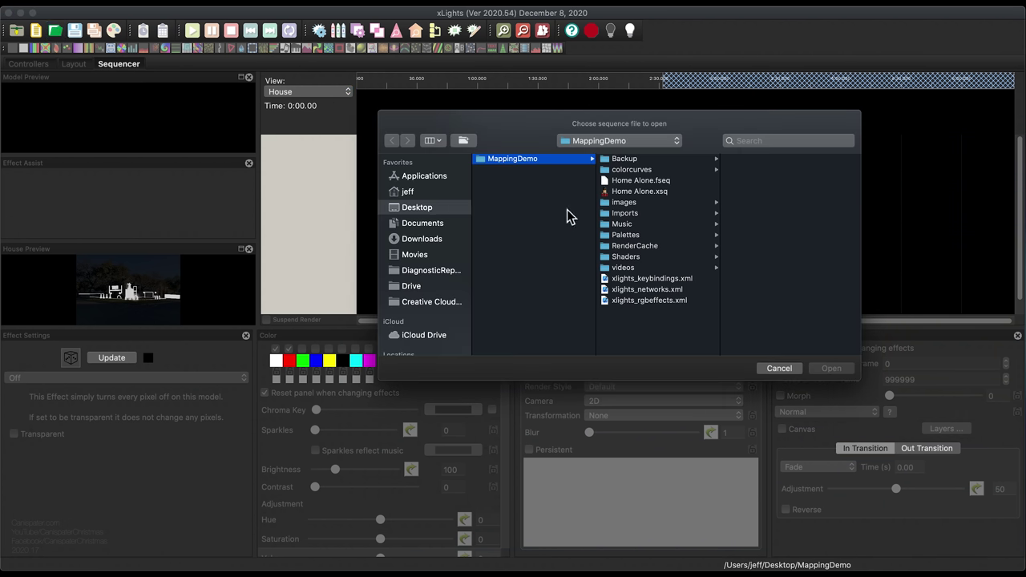
left_click(635, 192)
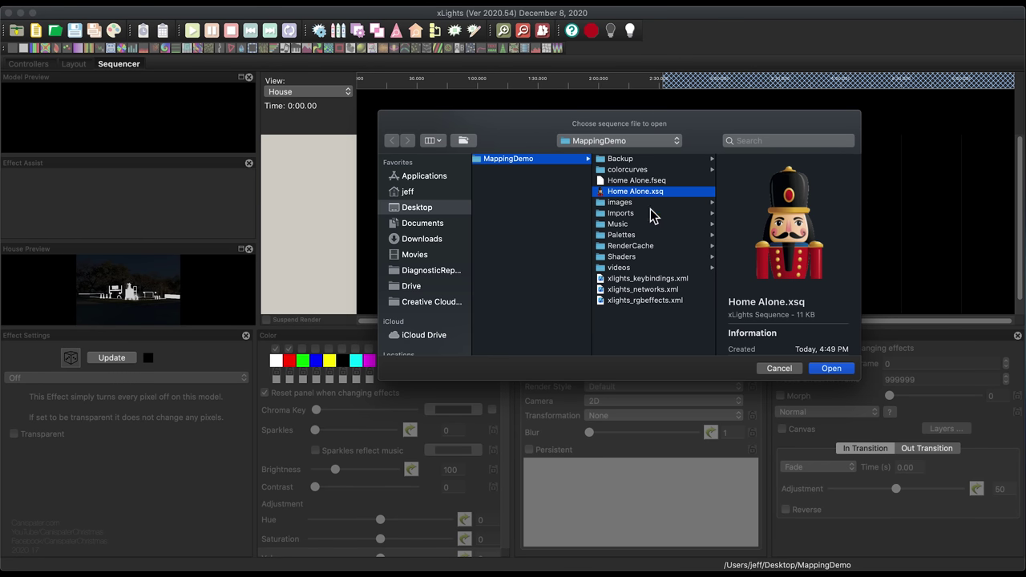
left_click(834, 371)
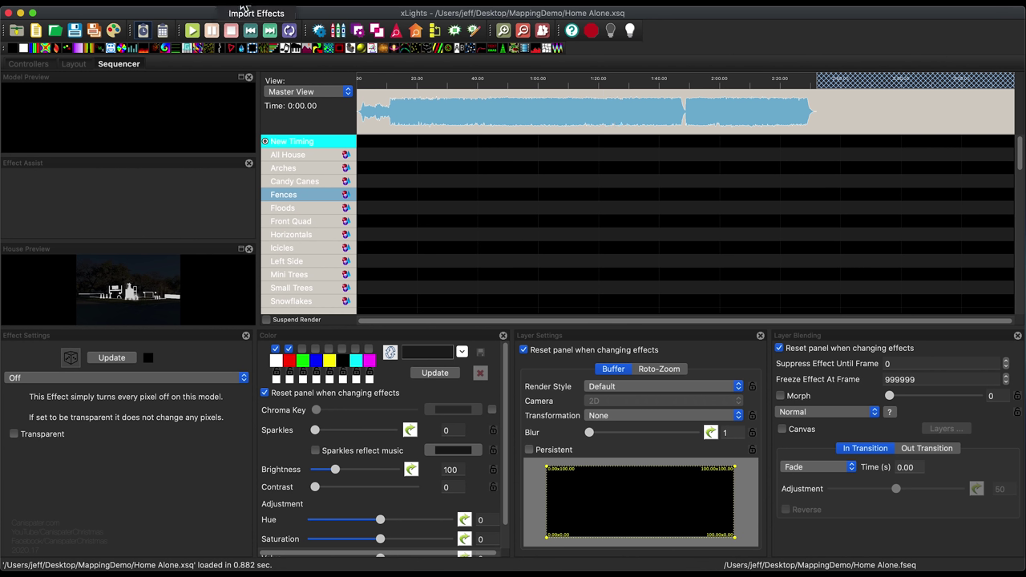
left_click(247, 13)
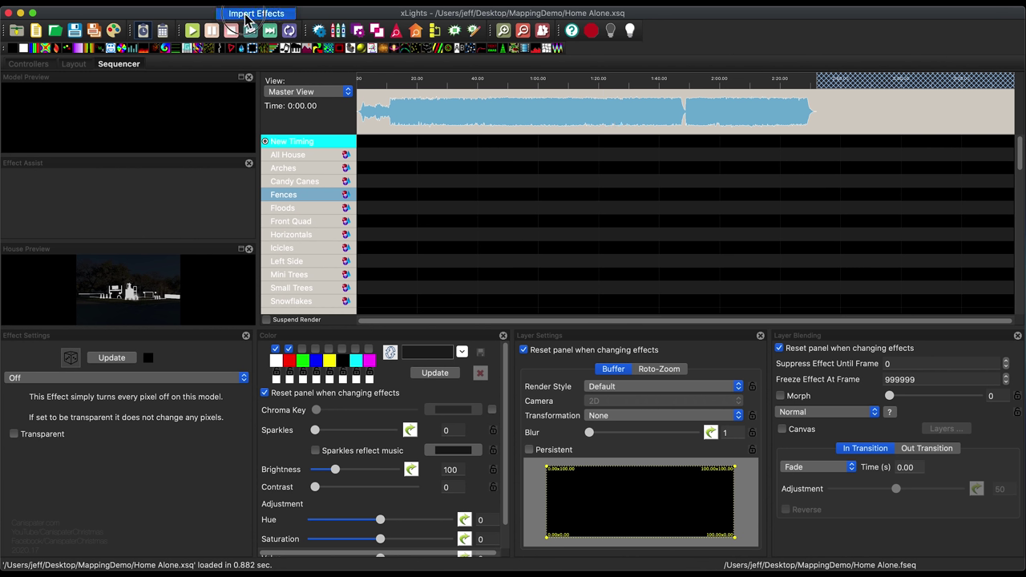
Import effects from Imports > Home Alone > Home Alone Carol.xsq.
left_click(248, 16)
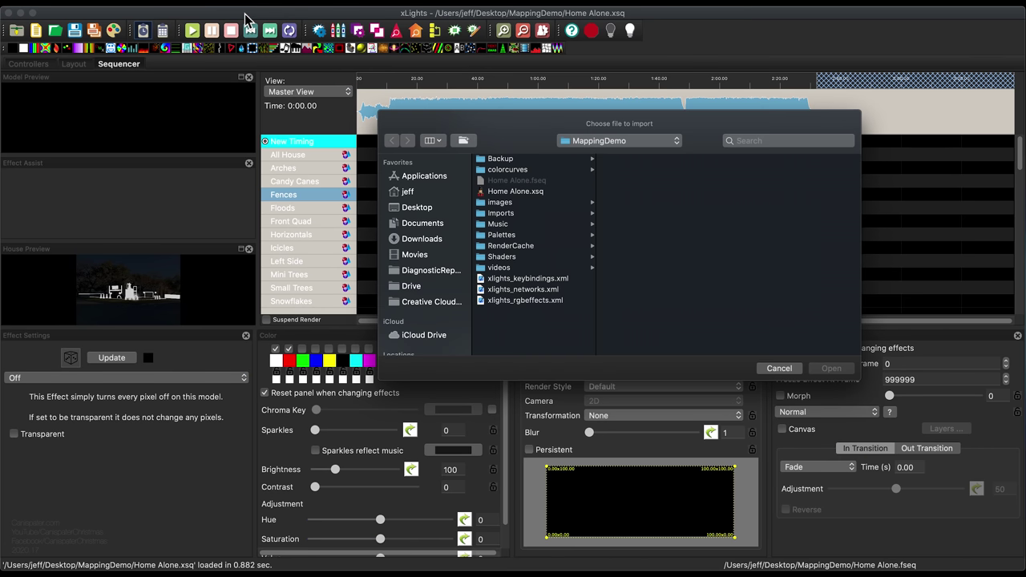
left_click(507, 213)
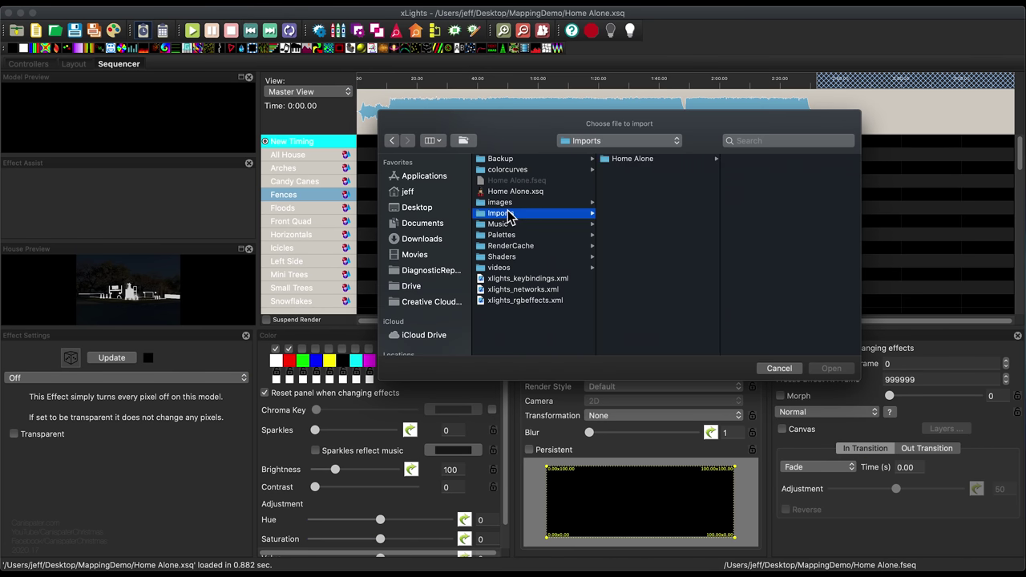
left_click(632, 159)
left_click(789, 194)
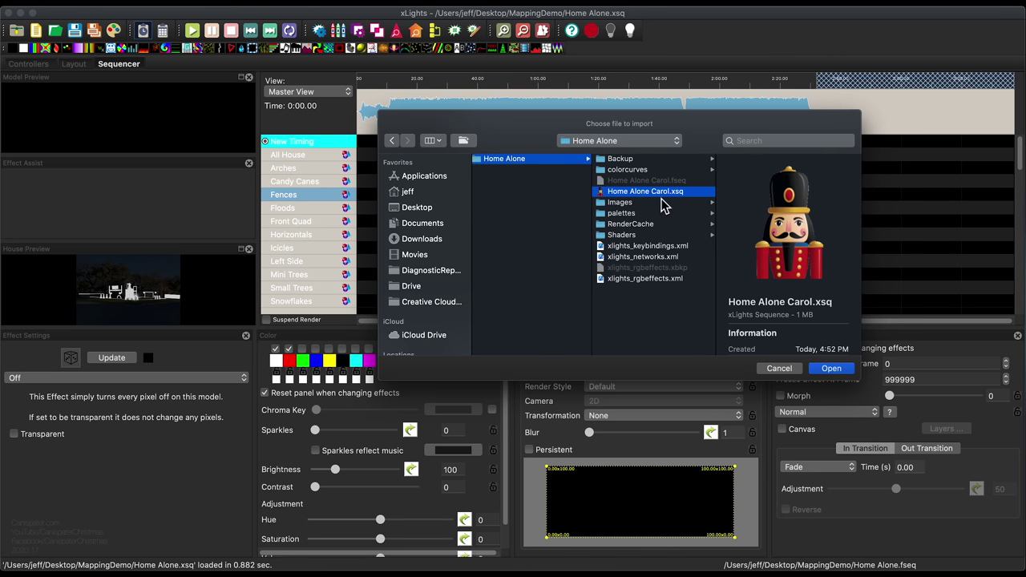
left_click(833, 370)
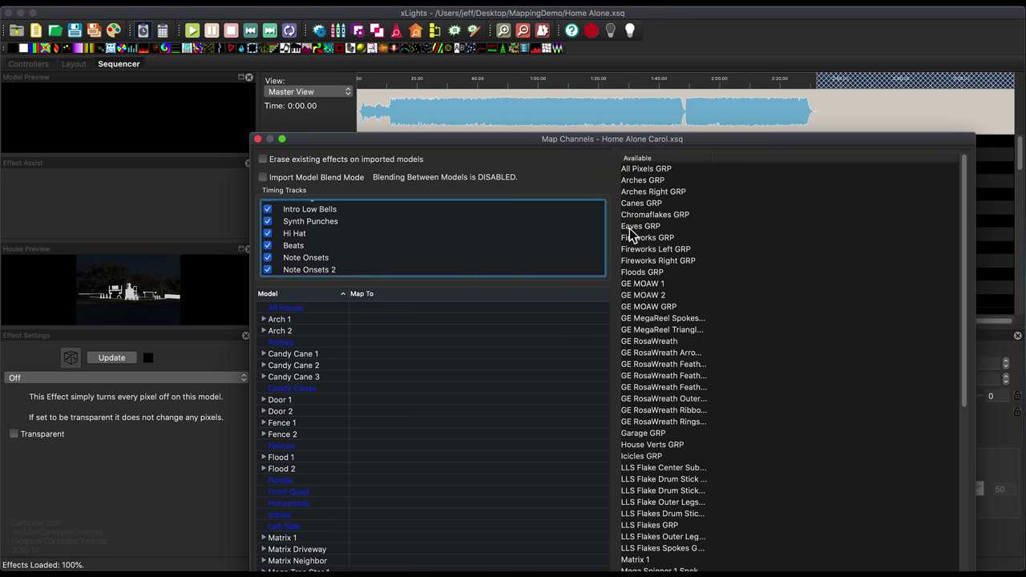
Reposition the Map Channels window and map All Pixels GRP onto the Arch 2 model.
left_click_drag(476, 141, 463, 38)
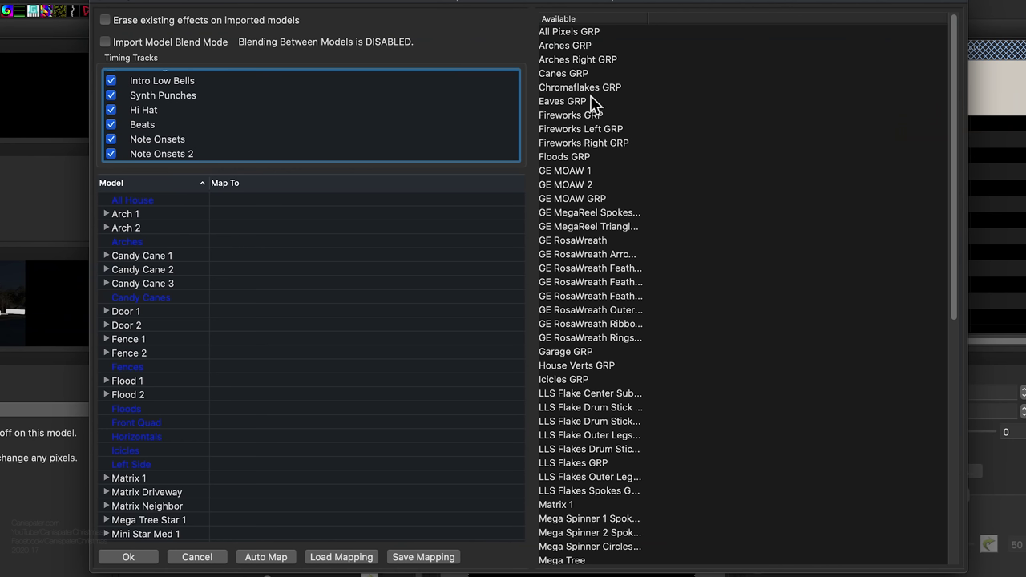
scroll(599, 375, "down", 10)
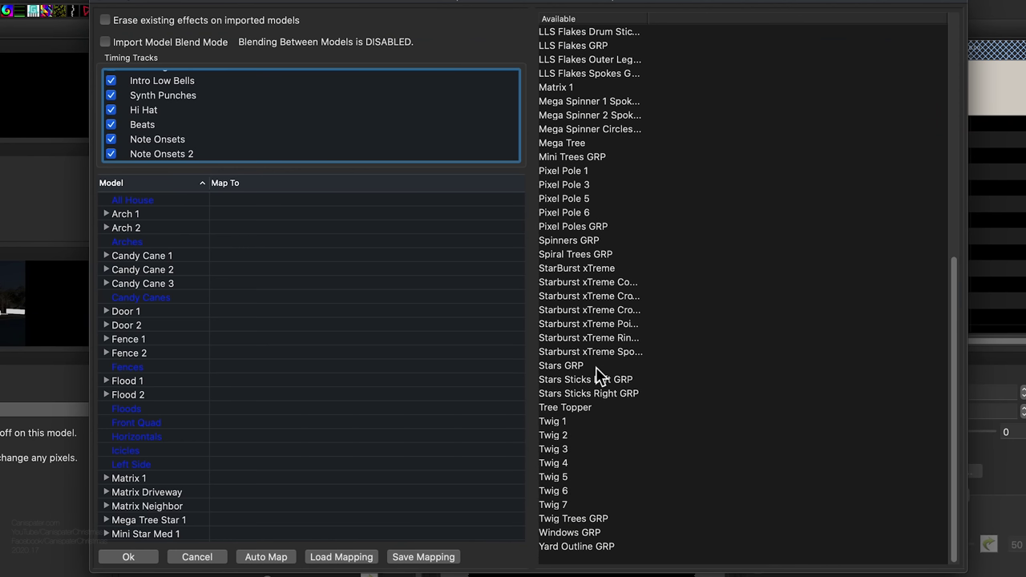
scroll(599, 376, "up", 10)
scroll(599, 375, "down", 10)
scroll(599, 375, "up", 10)
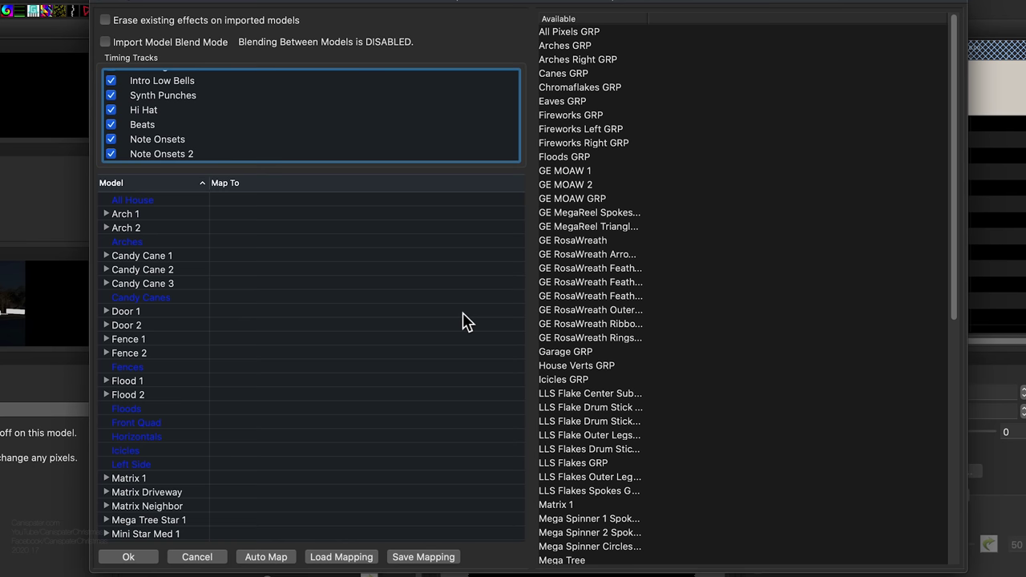
scroll(270, 132, "down", 1)
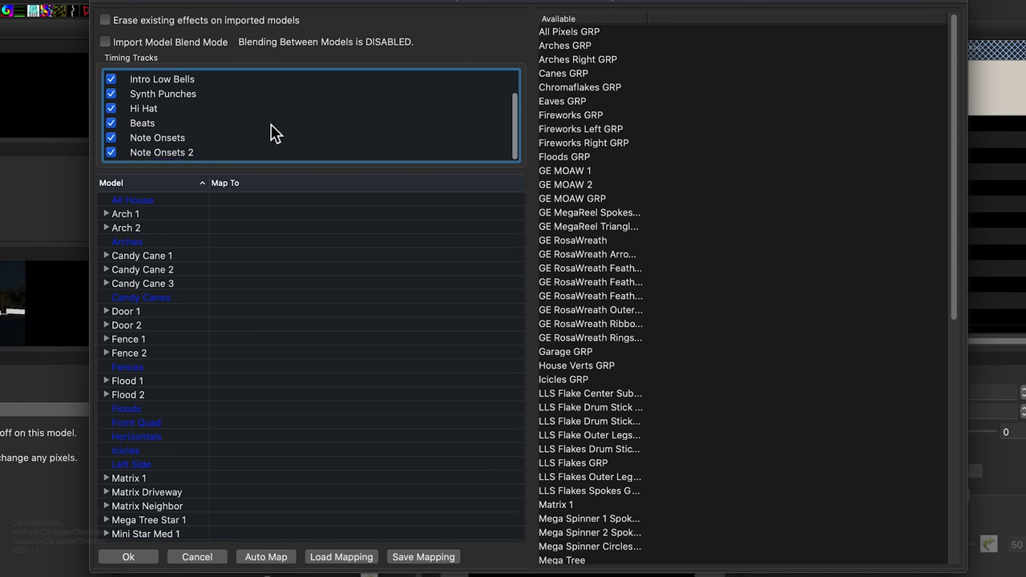
scroll(271, 132, "up", 1)
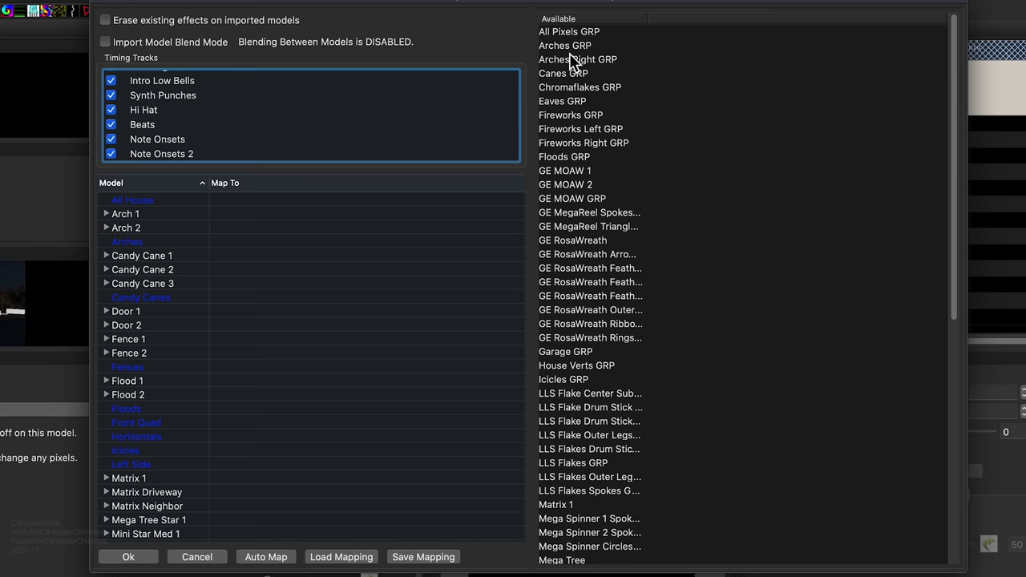
left_click_drag(567, 32, 269, 201)
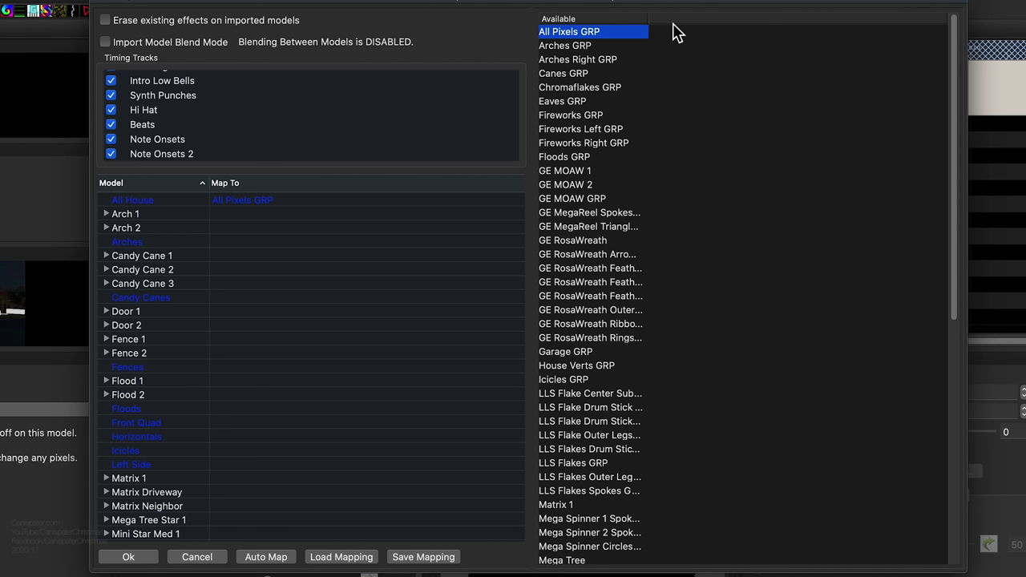
Map Arches GRP to Arches and Arches Right GRP to Arch 2.
left_click(561, 47)
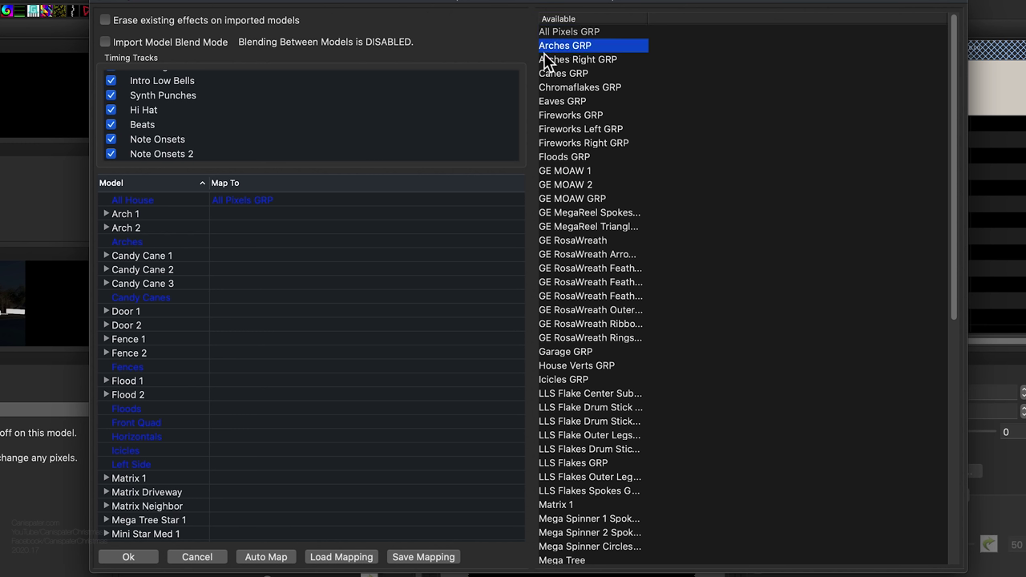
left_click_drag(556, 50, 231, 244)
left_click(566, 61)
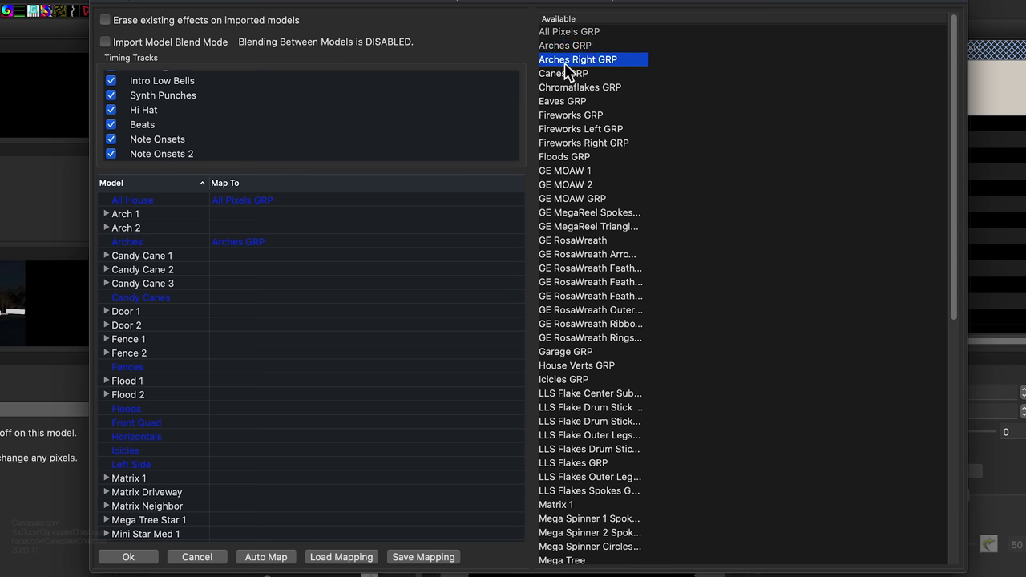
left_click_drag(555, 66, 263, 229)
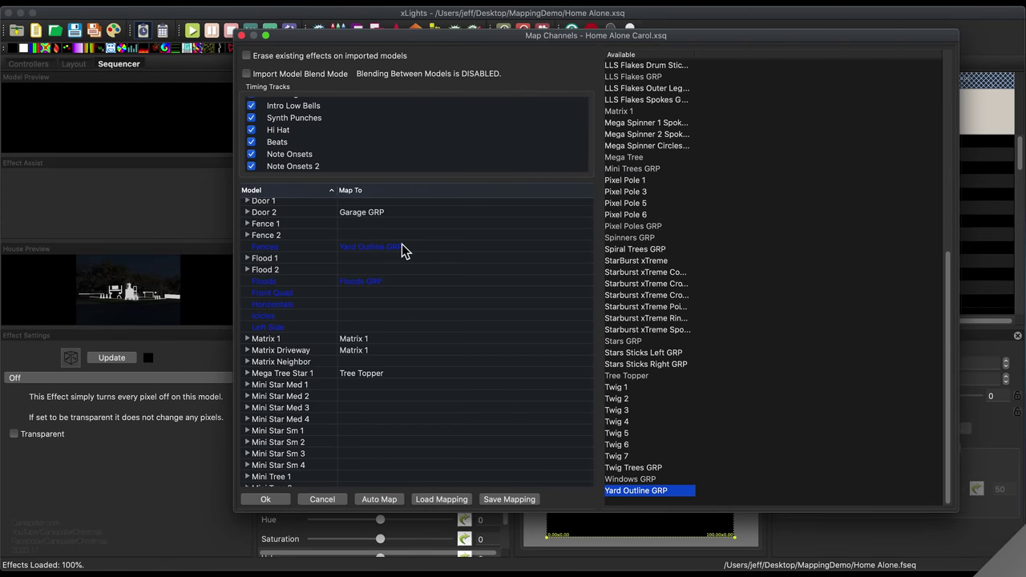
scroll(403, 249, "up", 2)
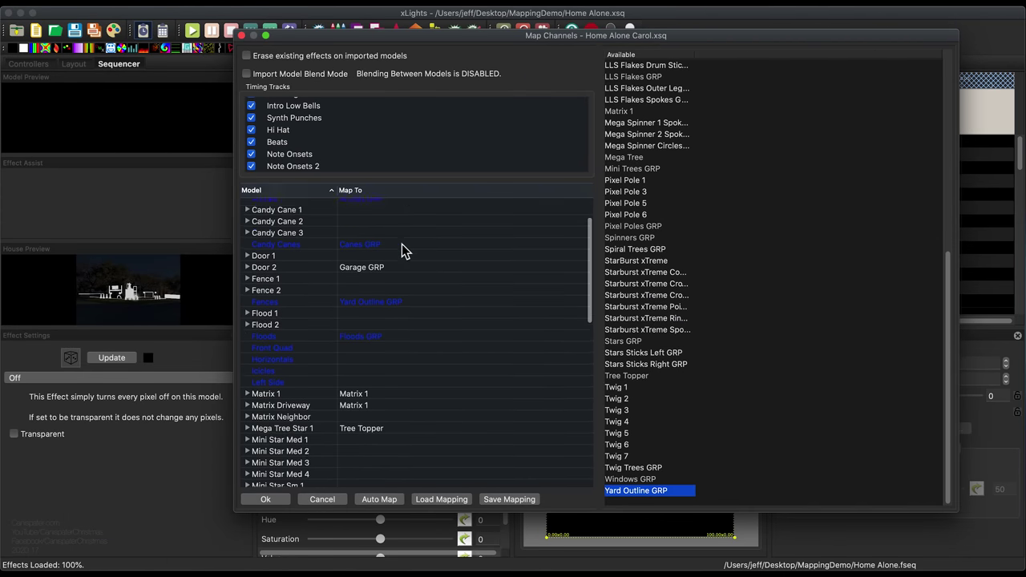
scroll(403, 251, "up", 2)
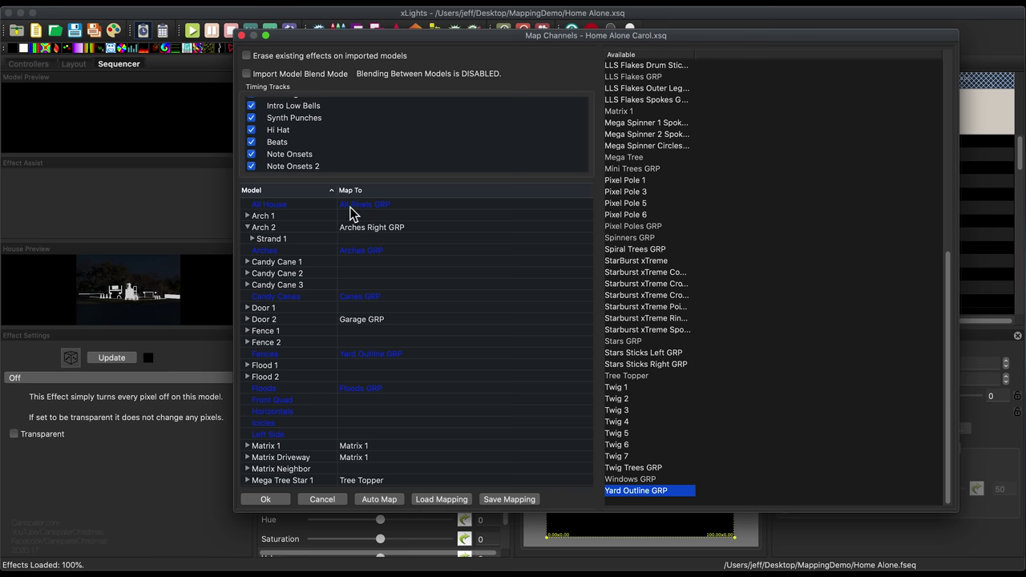
Save the channel mapping as HomeAloneMap in the Home Alone folder.
left_click(509, 499)
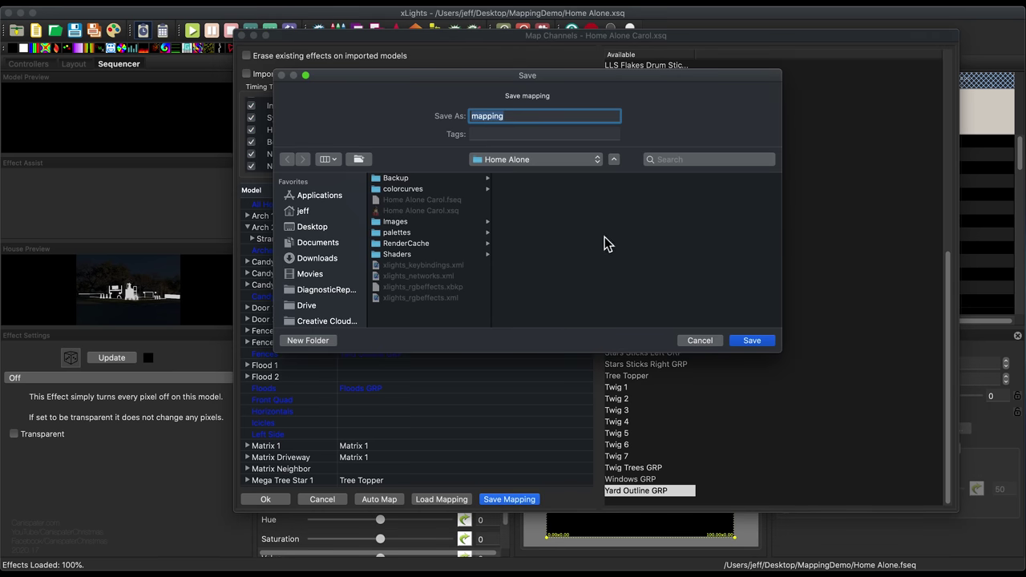
type("HomeAloneMap")
left_click(762, 343)
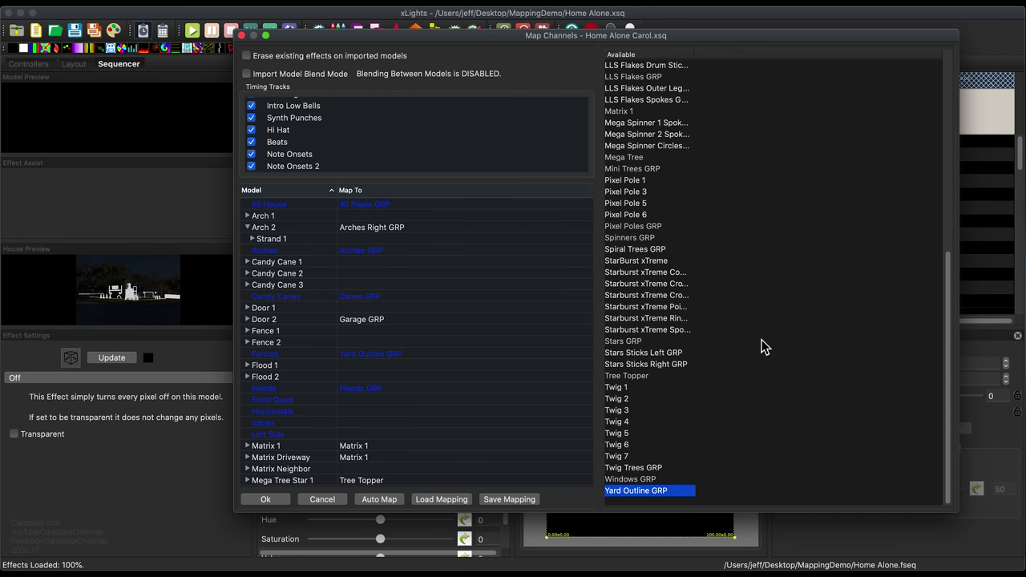
Accept the mapping to import the effects, and enlarge the grid to show more rows.
left_click(265, 502)
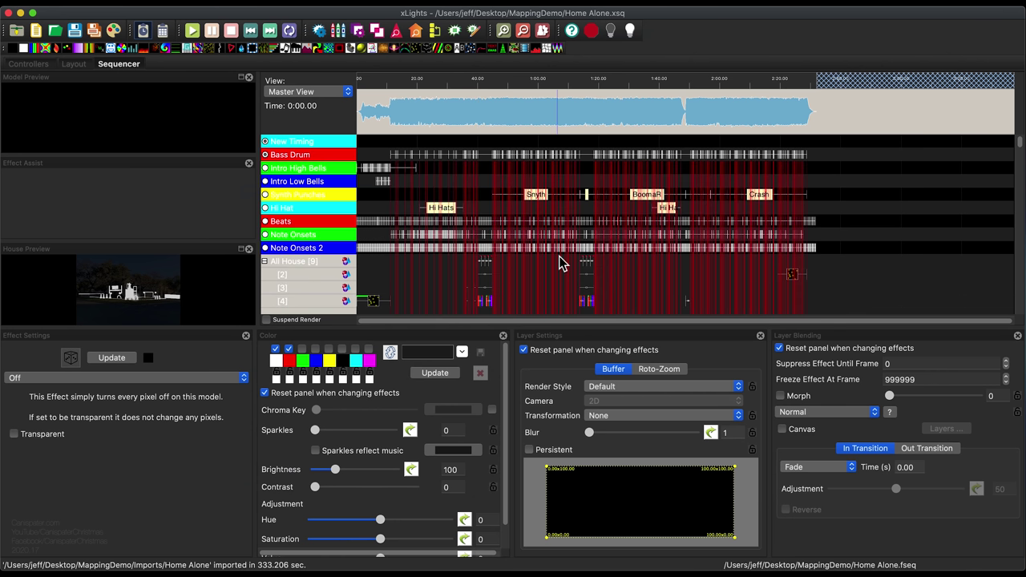
scroll(688, 268, "up", 6)
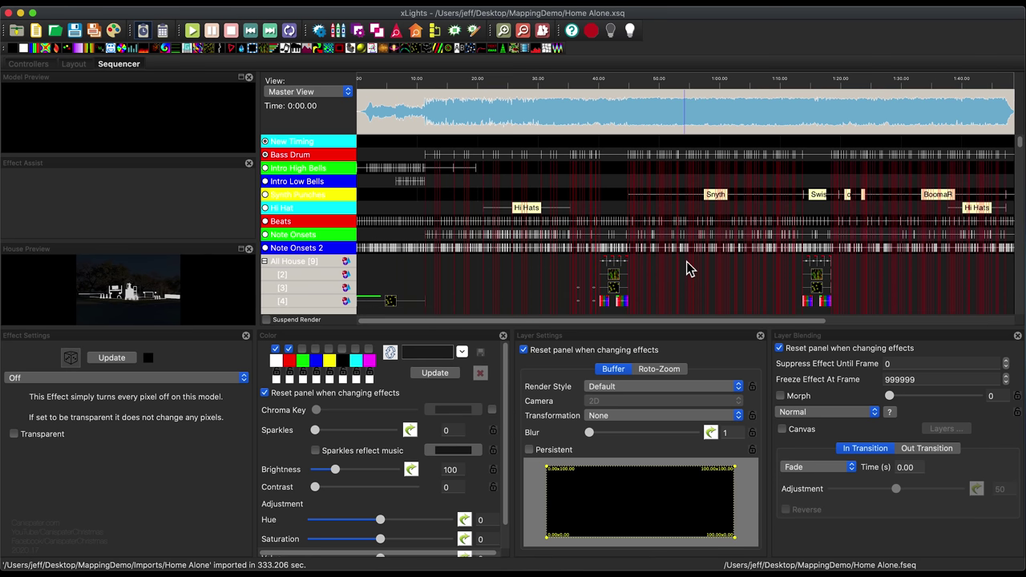
scroll(688, 268, "down", 6)
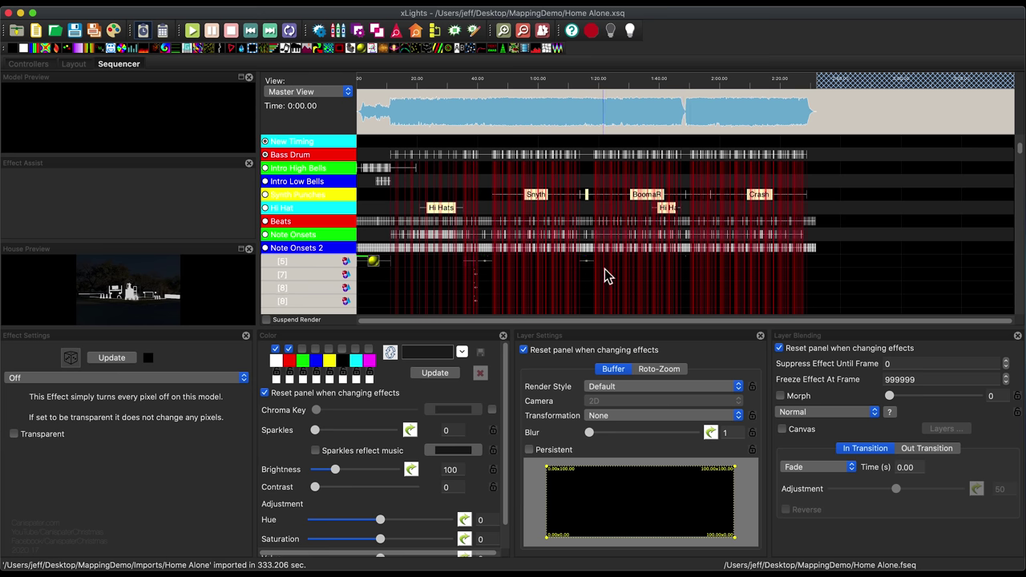
scroll(607, 275, "up", 2)
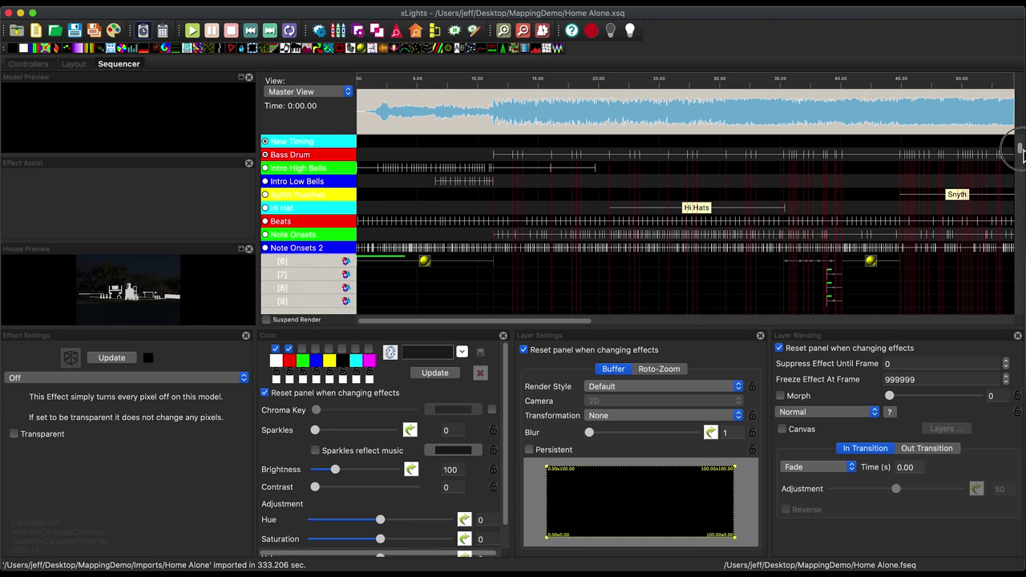
left_click_drag(1022, 154, 1020, 166)
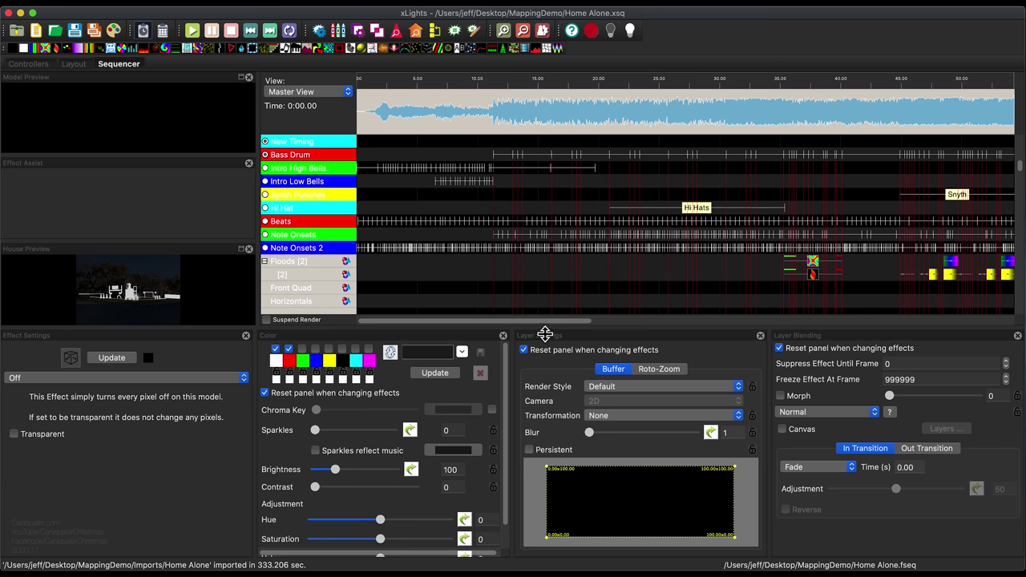
left_click_drag(543, 334, 521, 445)
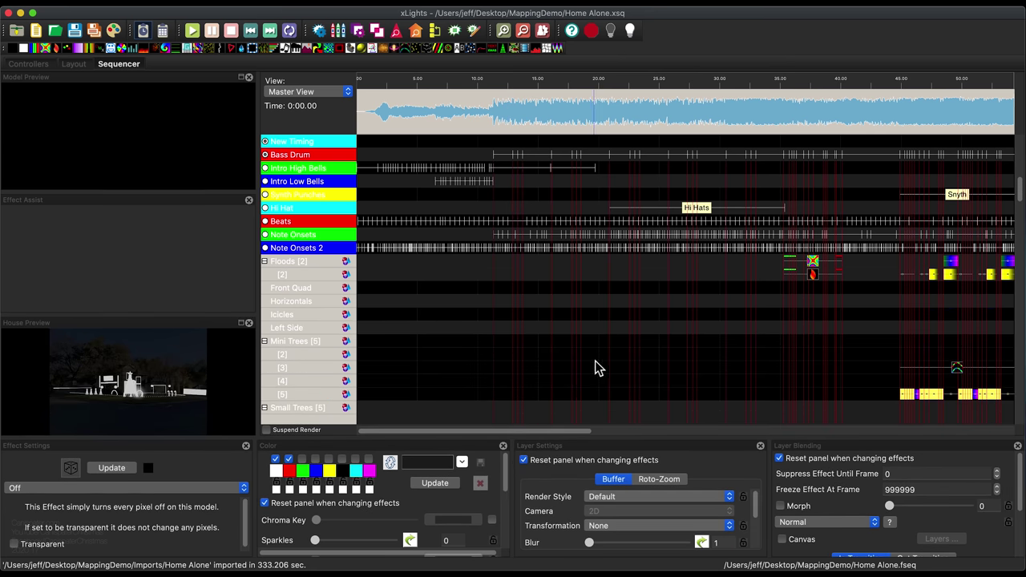
scroll(677, 324, "right", 10)
Run Render All on the Home Alone sequence with its imported effects.
scroll(677, 324, "up", 2)
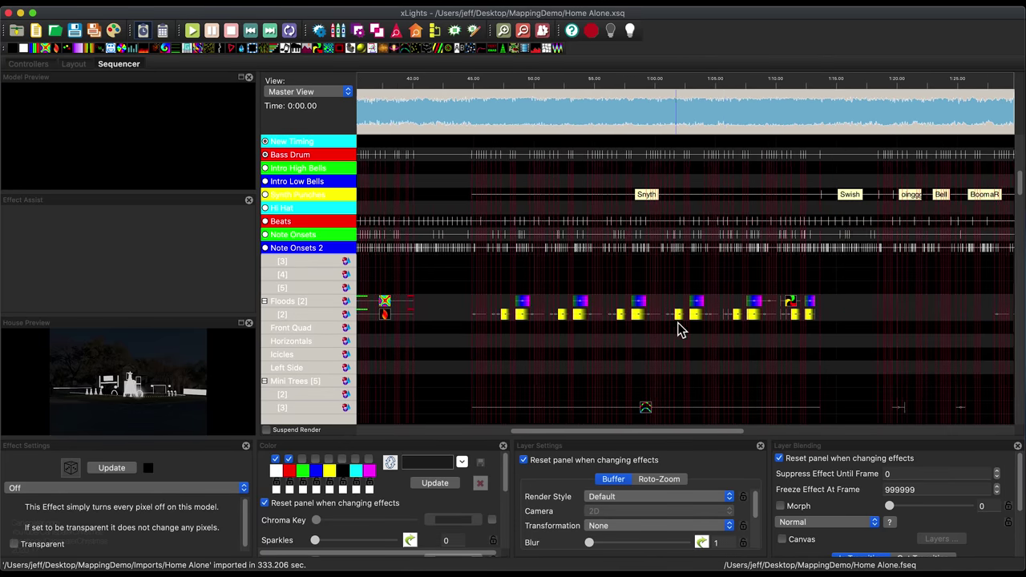
scroll(677, 328, "right", 3)
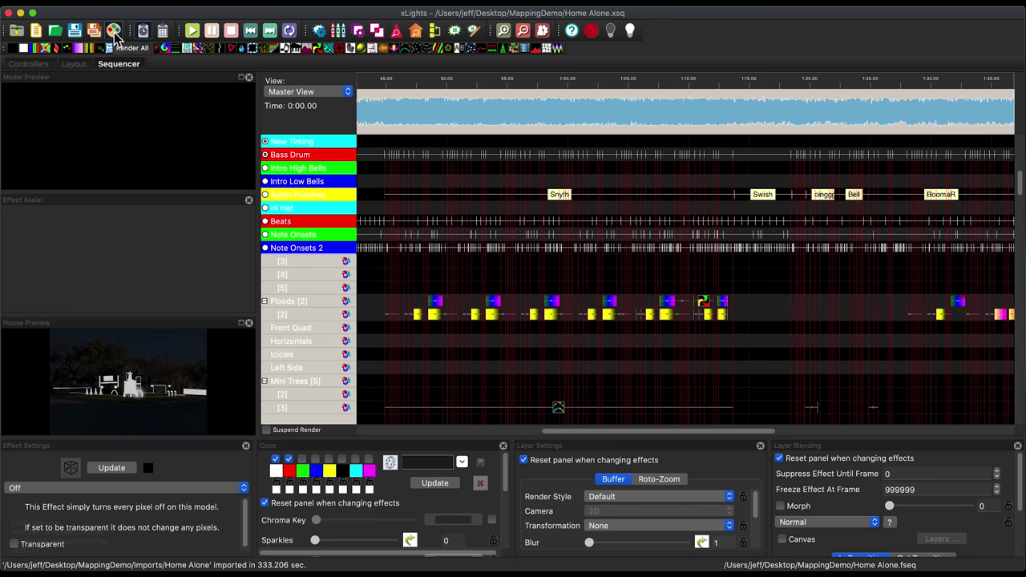
left_click(115, 36)
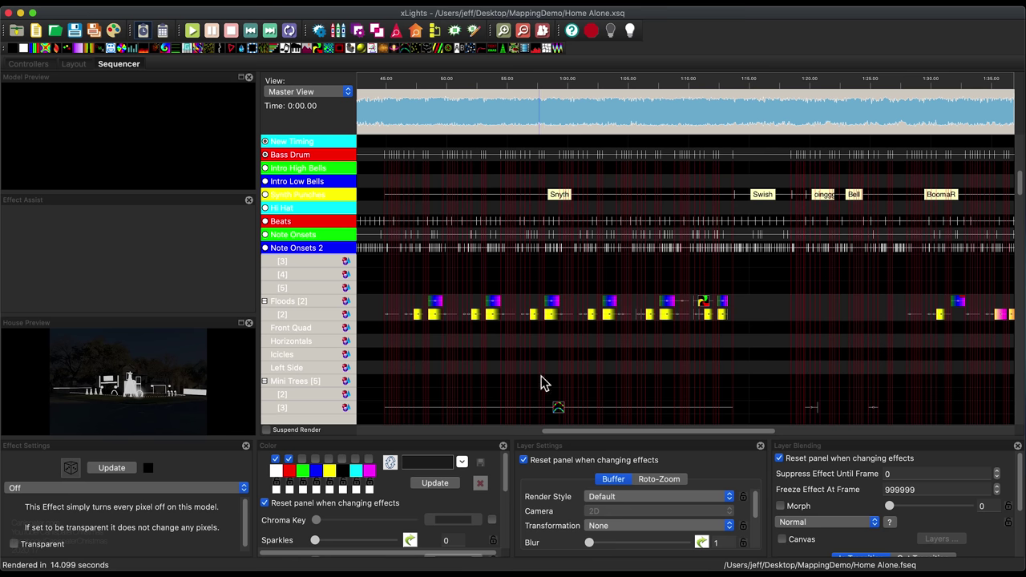
Select the Shader effect on row [6] and inspect its current shader file path.
scroll(603, 373, "up", 2)
scroll(603, 366, "up", 5)
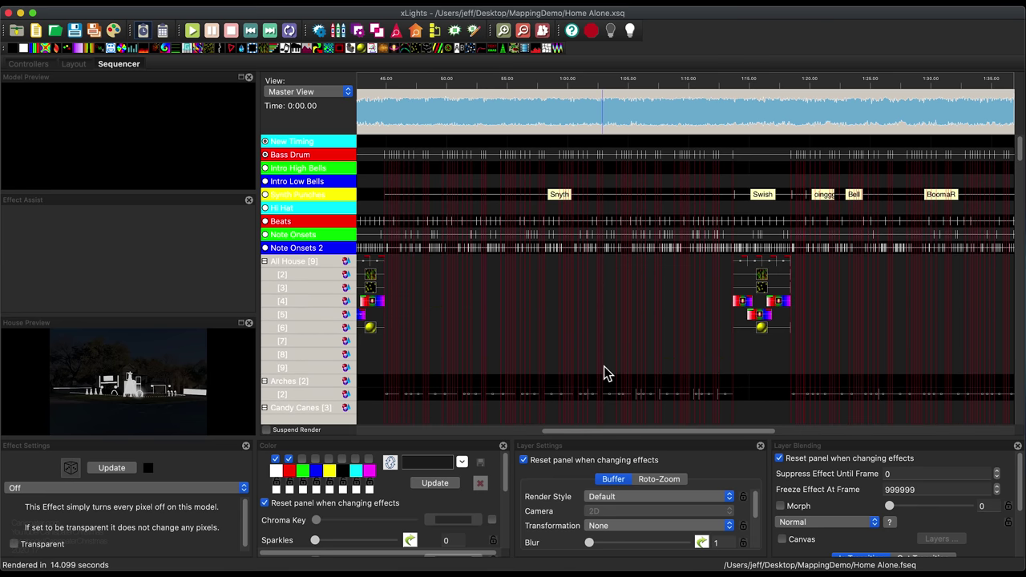
left_click(763, 330)
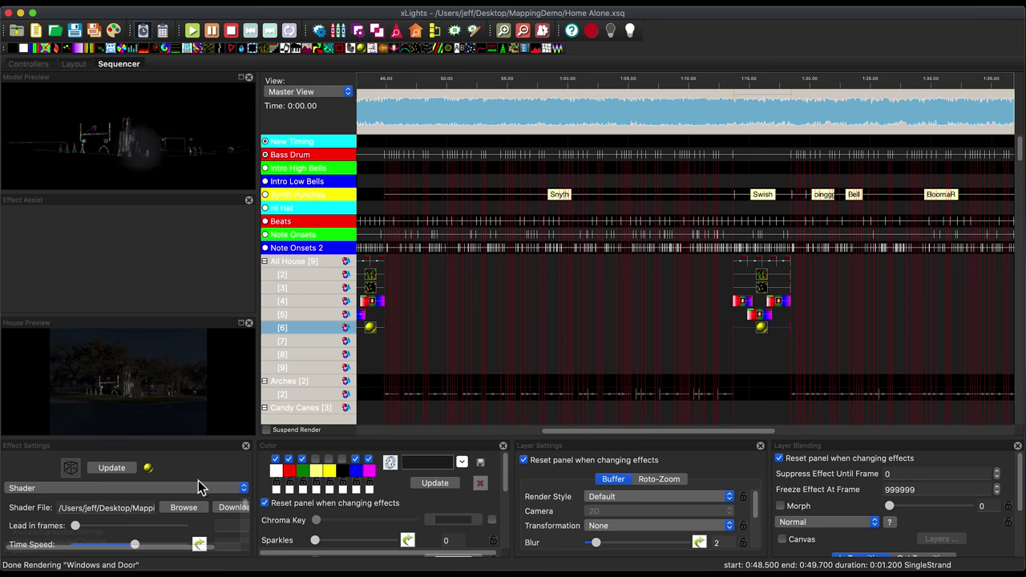
left_click(154, 507)
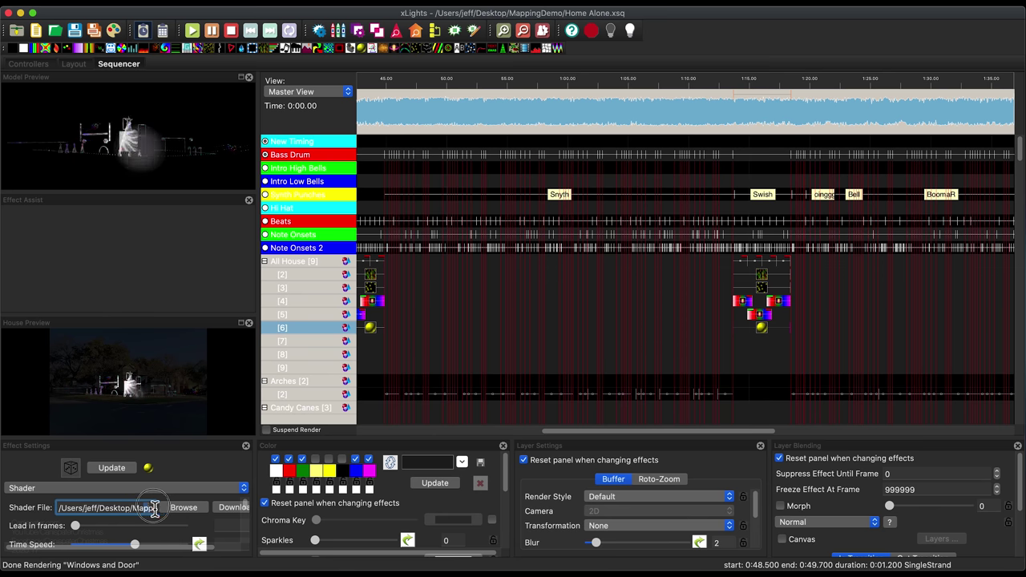
left_click_drag(154, 507, 179, 511)
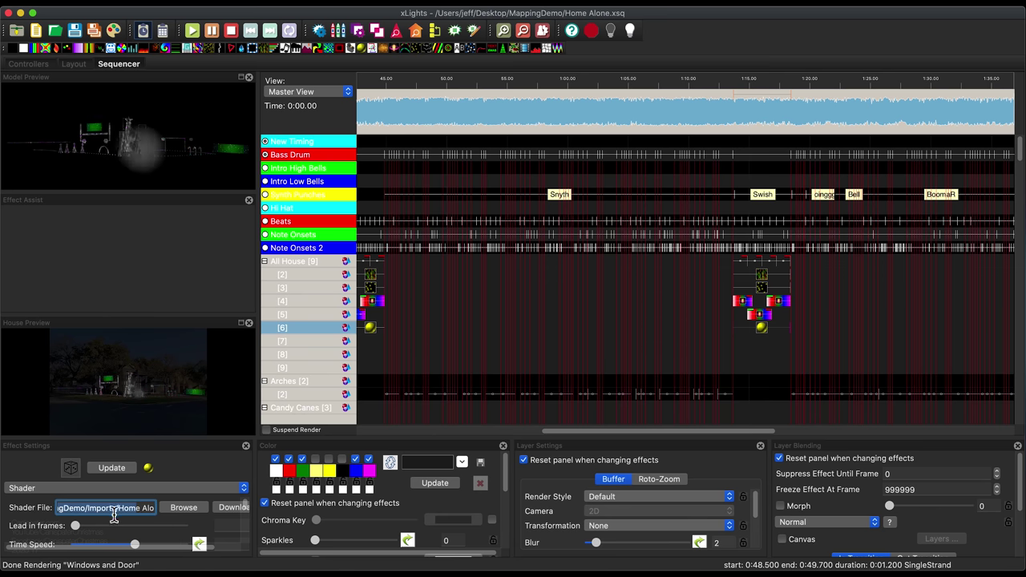
left_click(181, 507)
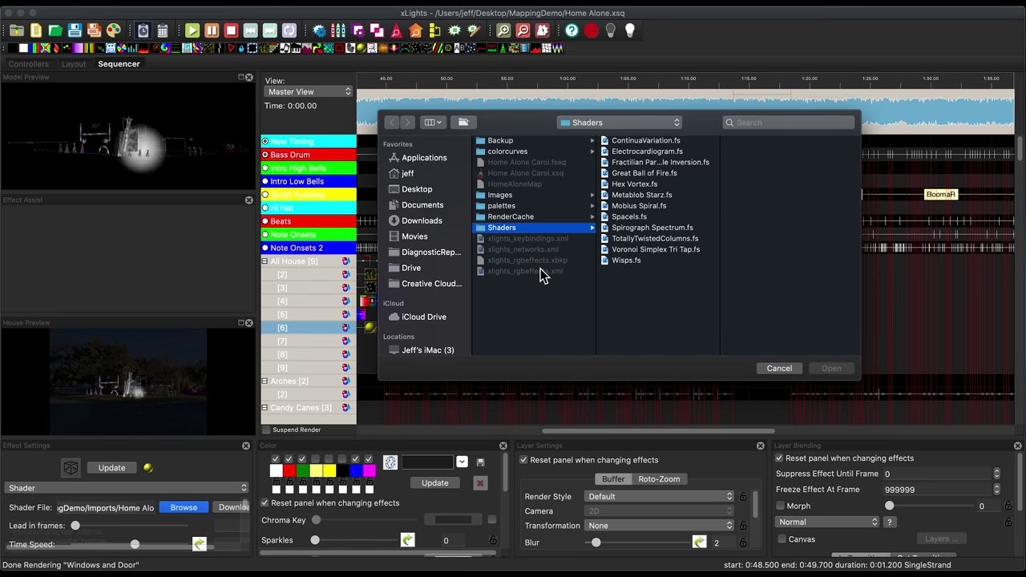
left_click(773, 370)
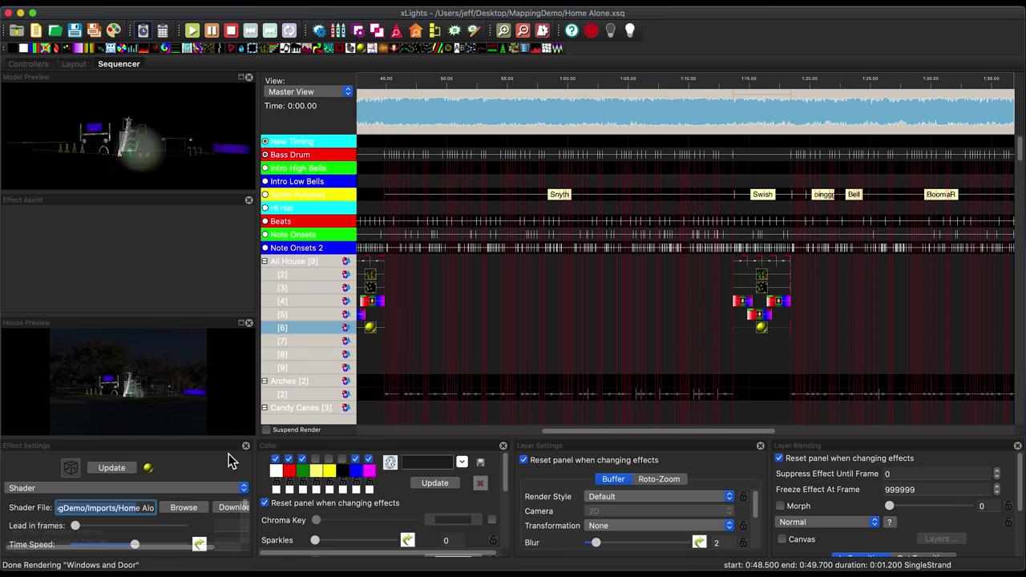
Load Wisps.fs from MappingDemo > Shaders as the effect's shader file.
left_click(137, 509)
left_click(181, 507)
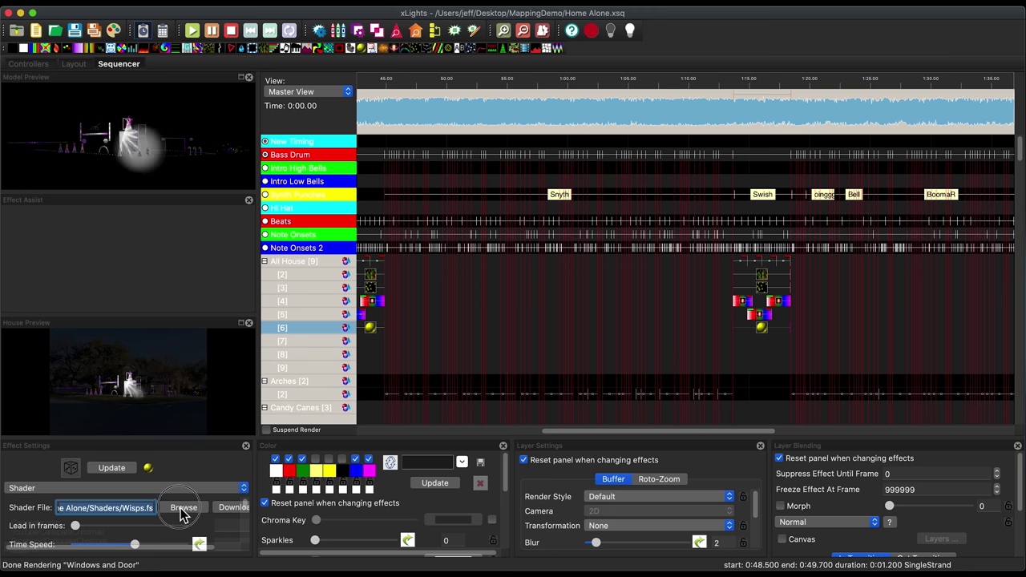
left_click(182, 509)
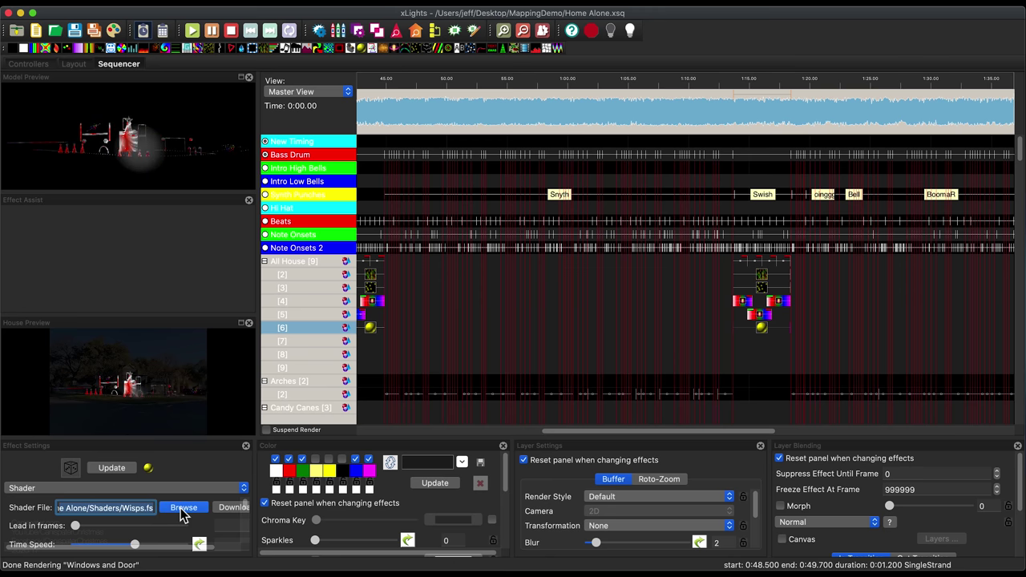
left_click(639, 124)
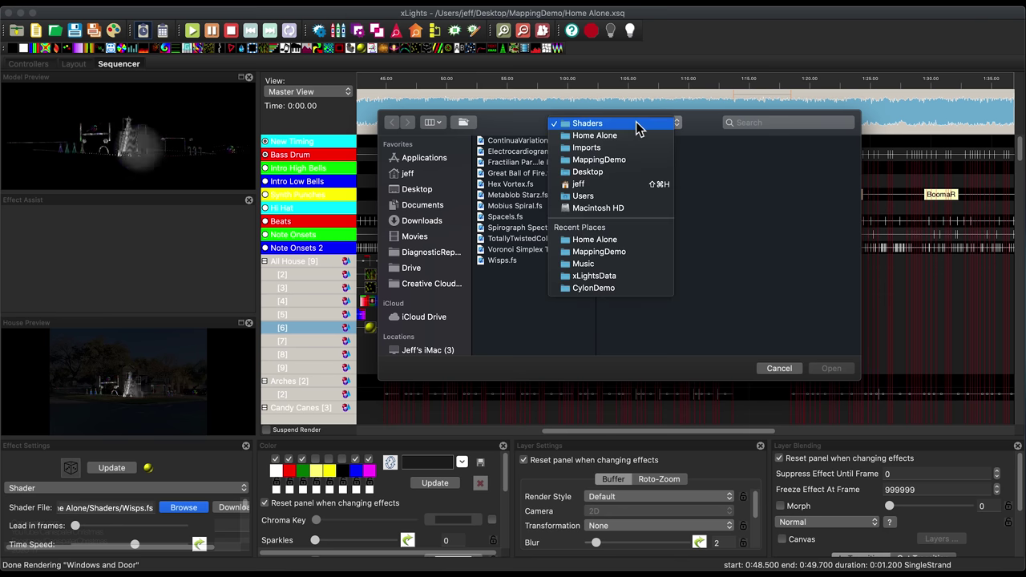
left_click(594, 161)
left_click(633, 238)
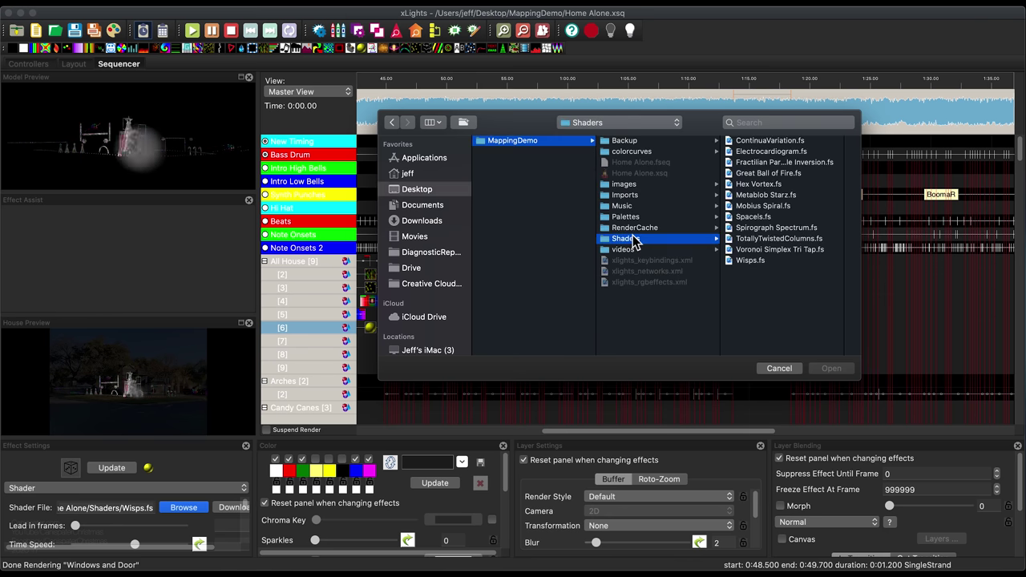
left_click(750, 259)
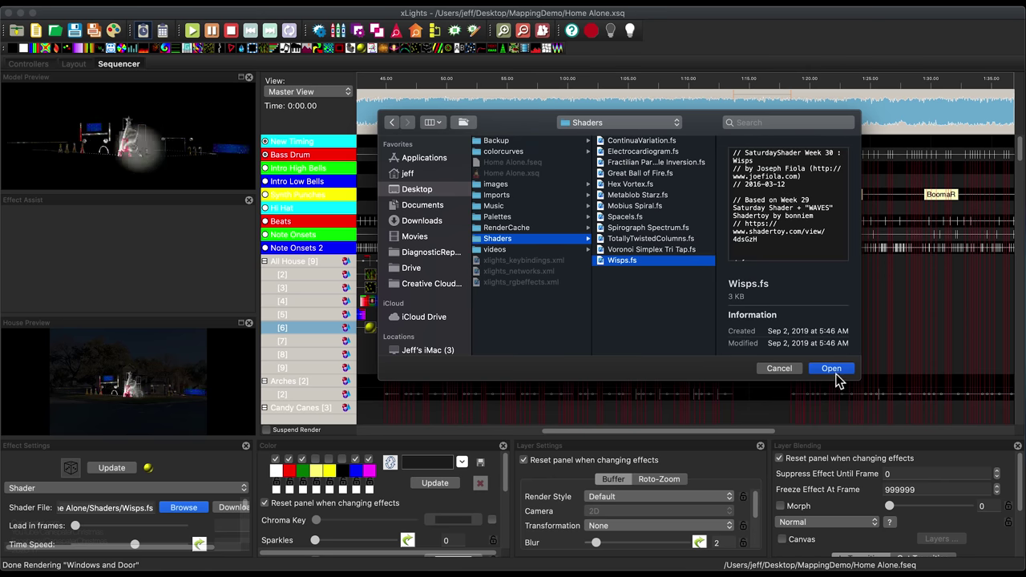
left_click(832, 369)
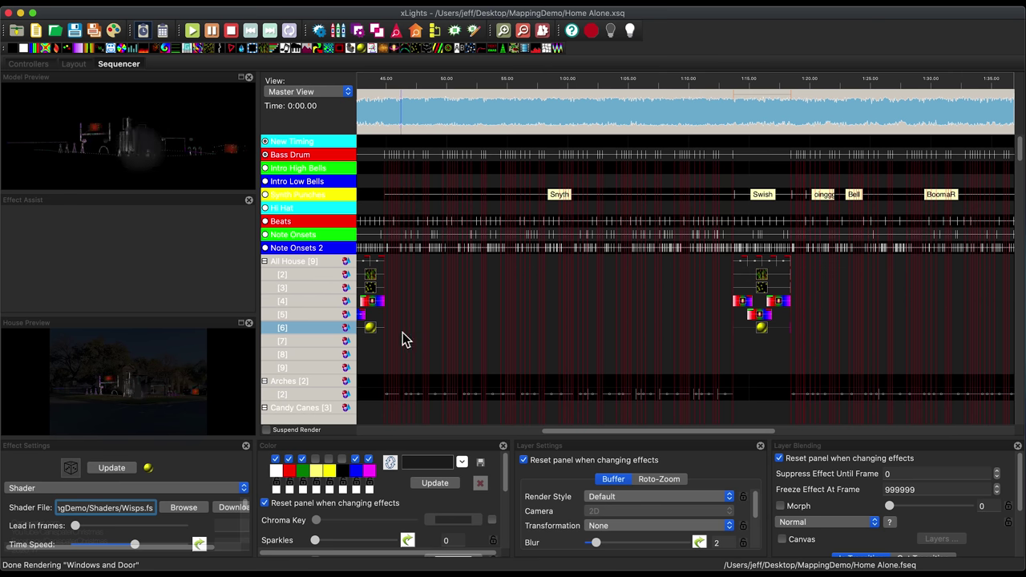
left_click(374, 335)
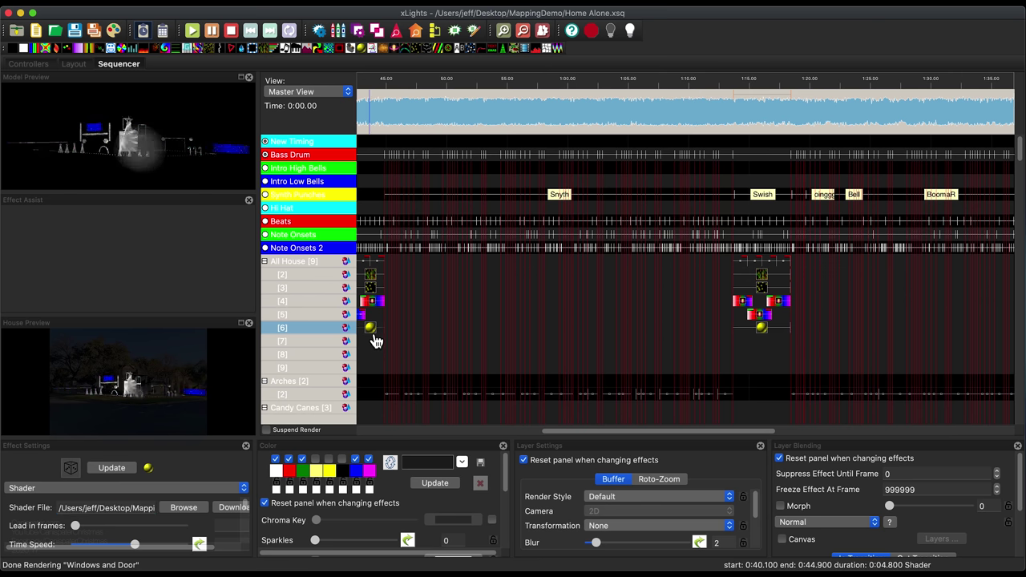
Check the shader path and choose Wisps.fs in the file chooser.
triple_click(131, 508)
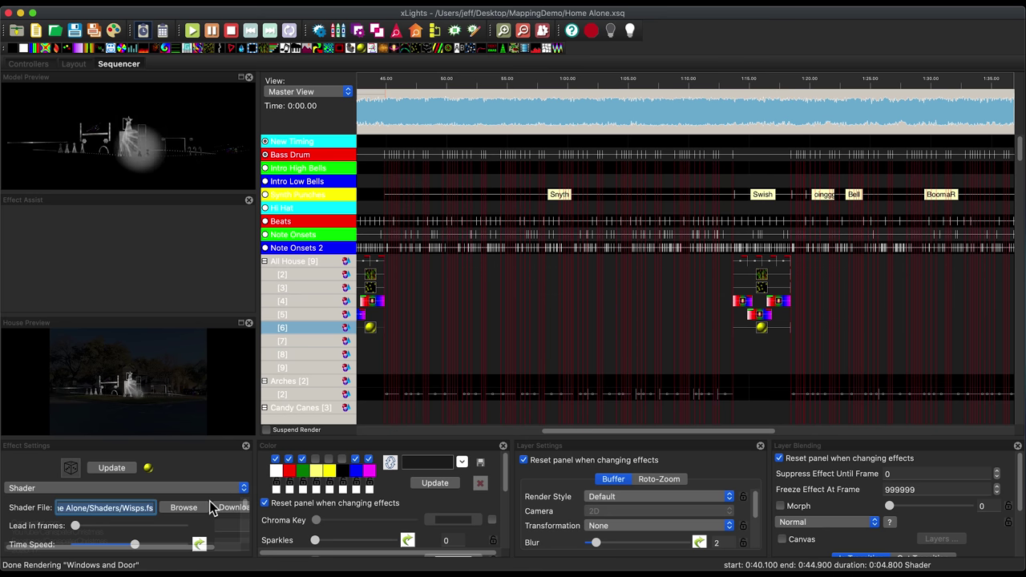
left_click(105, 508)
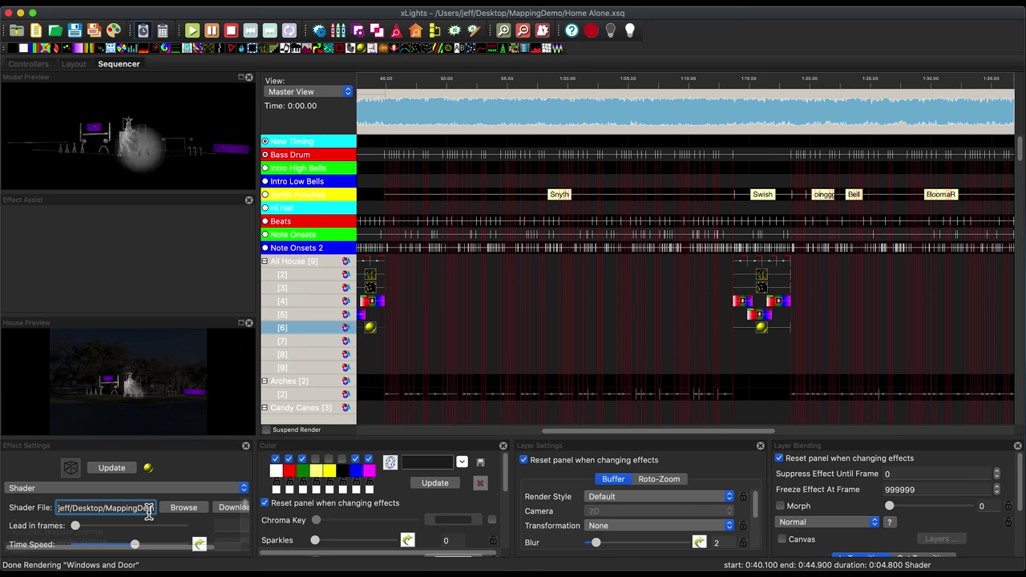
key("Right")
key("Right")
key("Right")
key("Right")
key("Right")
key("Right")
key("Right")
key("Right")
key("Right")
key("Right")
key("Right")
key("Right")
key("Right")
key("Right")
key("Right")
key("Right")
key("Right")
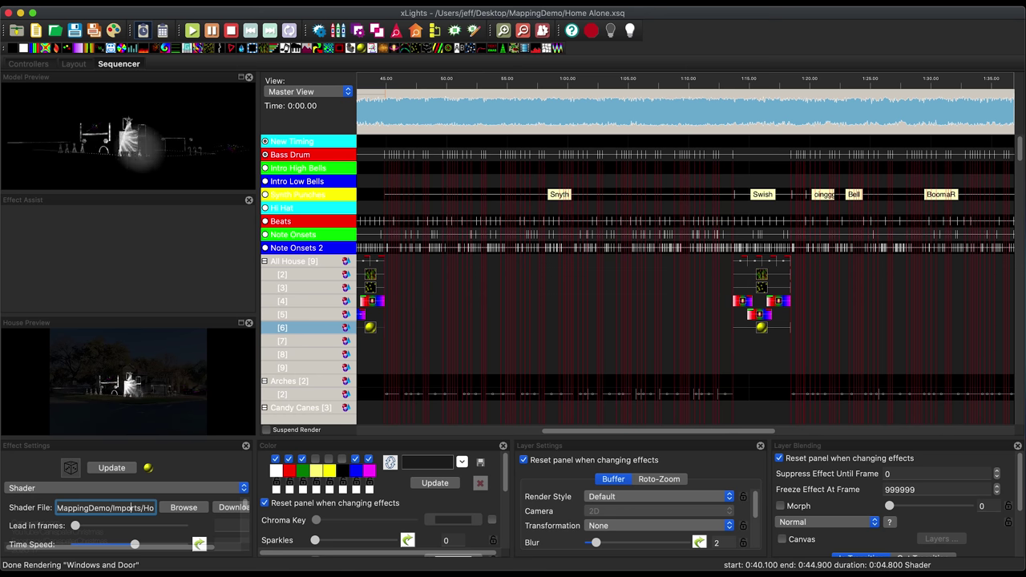
left_click(184, 508)
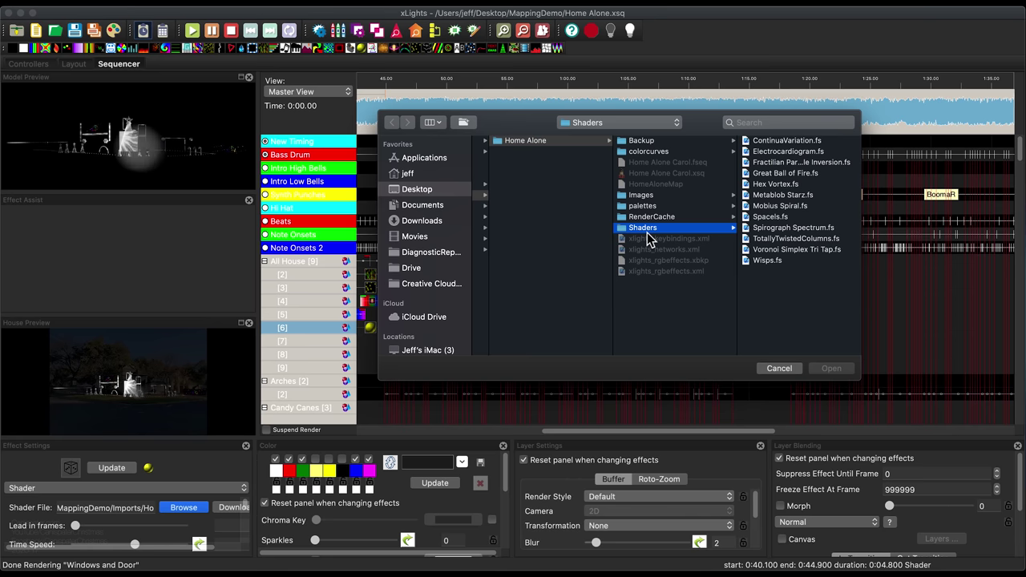
left_click(765, 260)
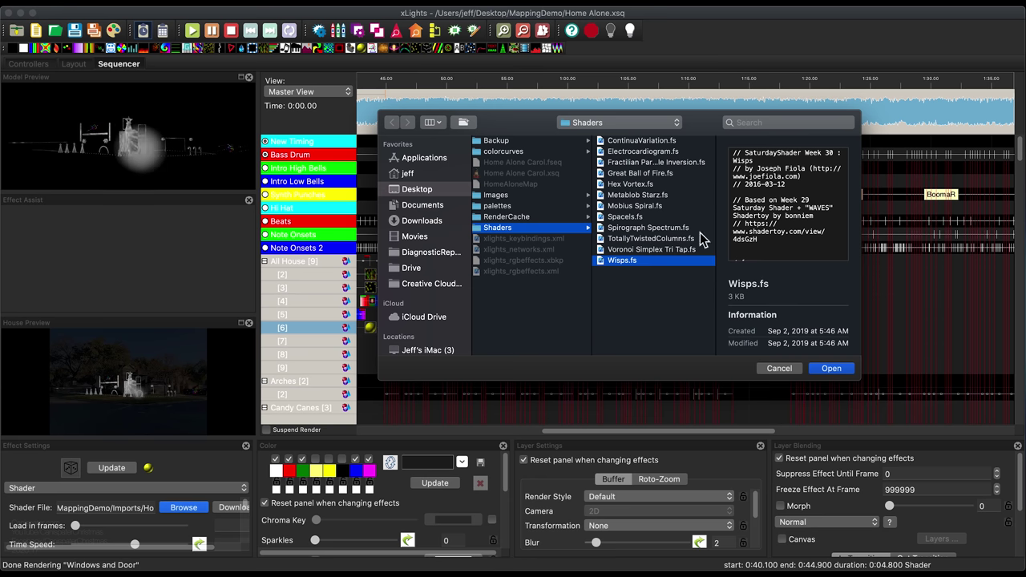
left_click(827, 372)
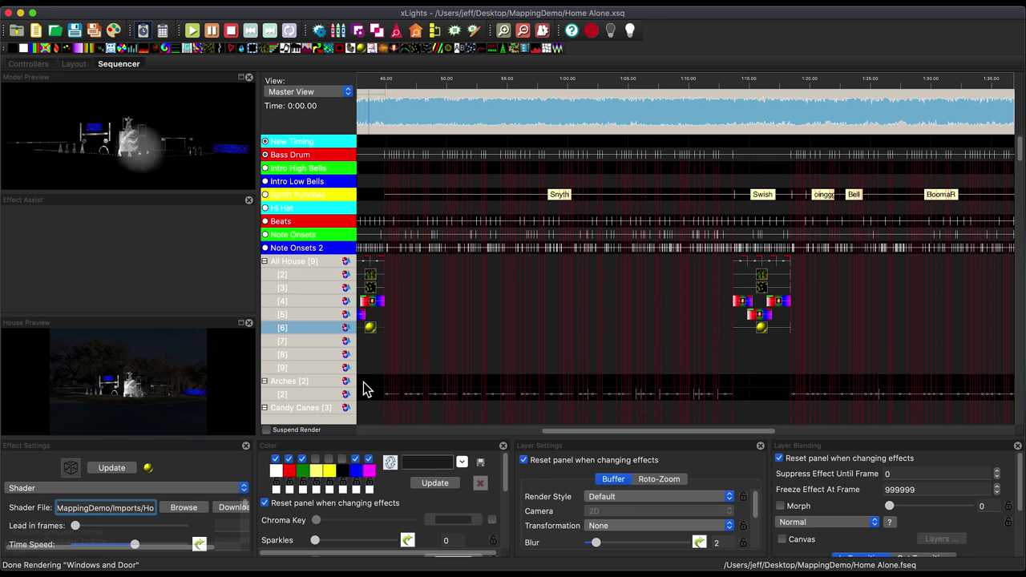
Browse again to MappingDemo > Shaders and confirm Wisps.fs as the shader file.
left_click(182, 514)
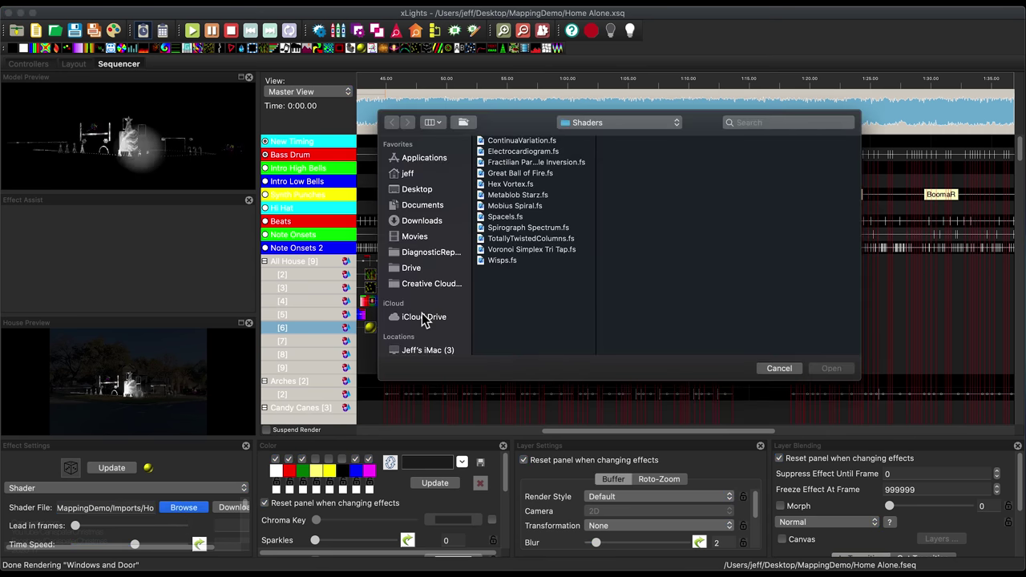
left_click(605, 124)
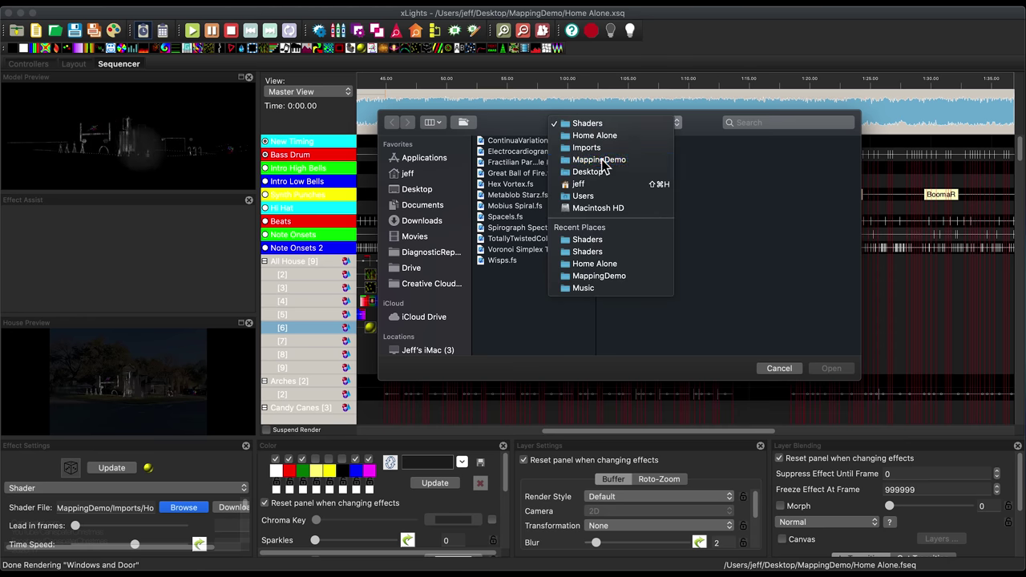
left_click(601, 160)
left_click(633, 238)
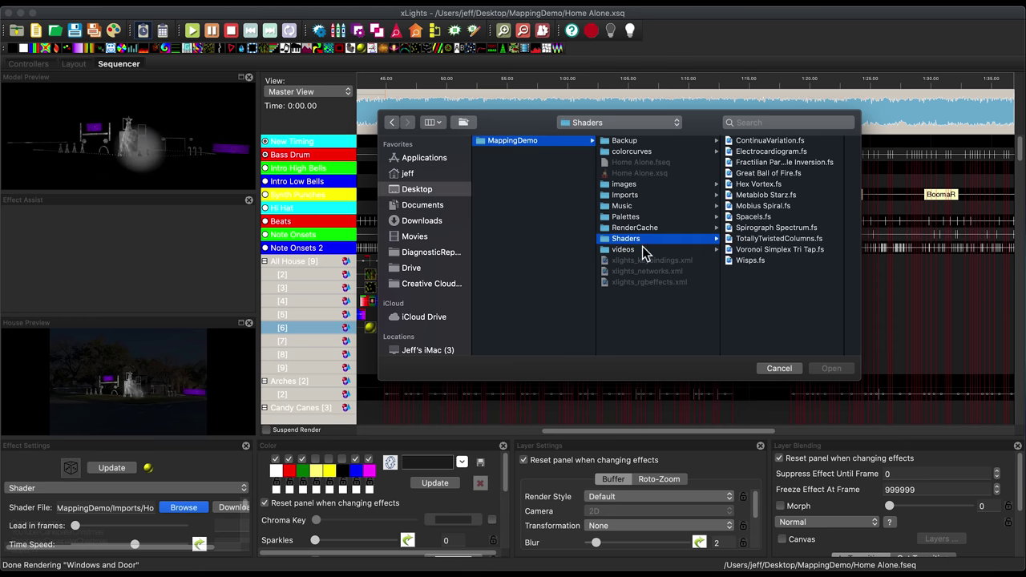
left_click(735, 262)
left_click(841, 368)
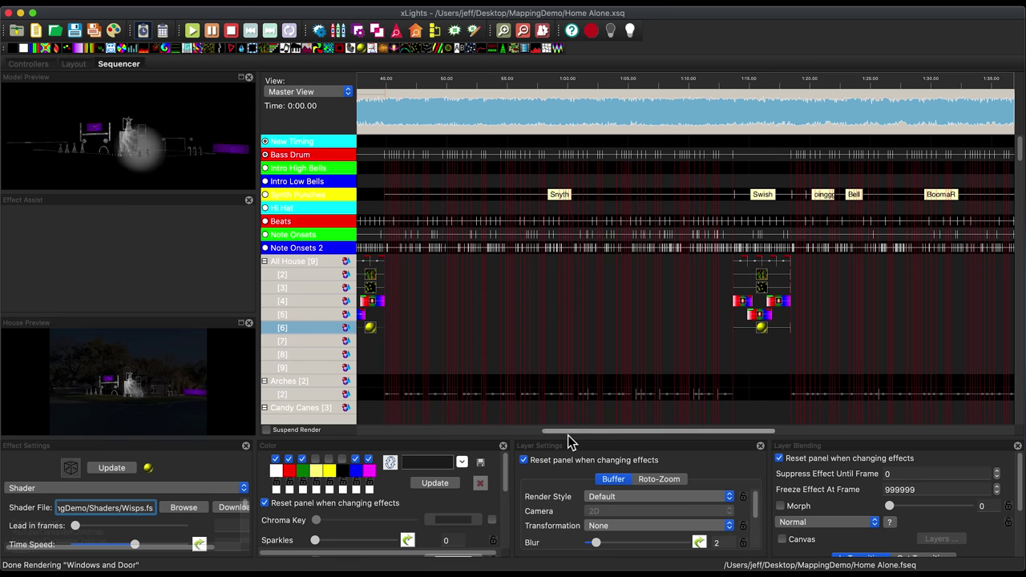
left_click_drag(569, 437, 355, 435)
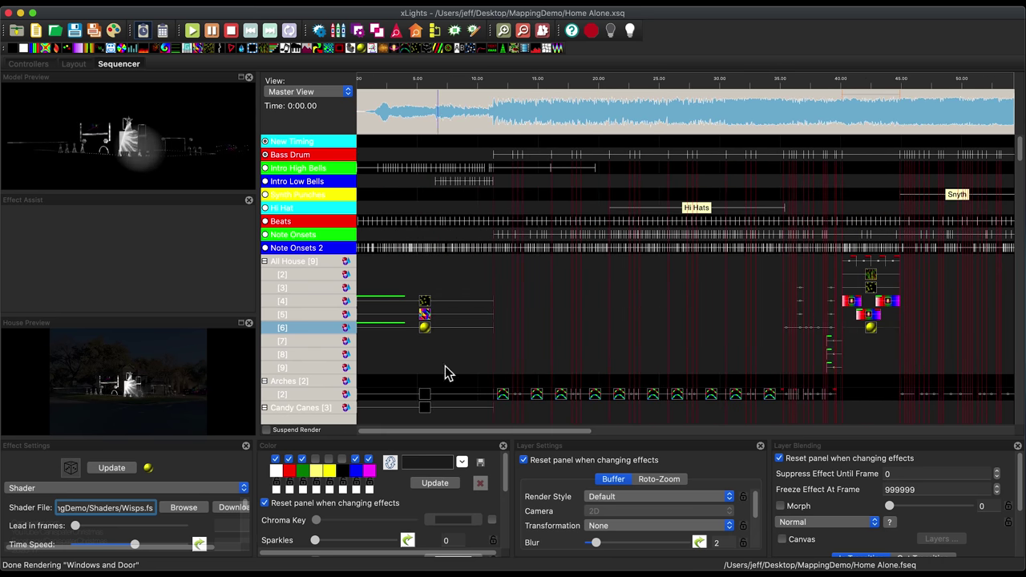
Select the early Shader effect and read its Imports-based shader path.
left_click(427, 334)
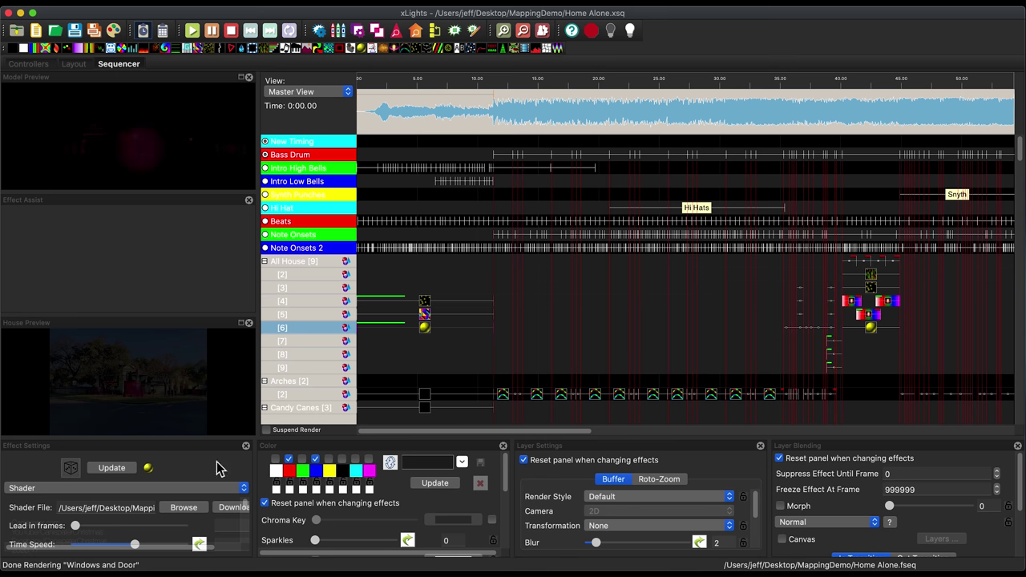
left_click_drag(133, 515, 195, 514)
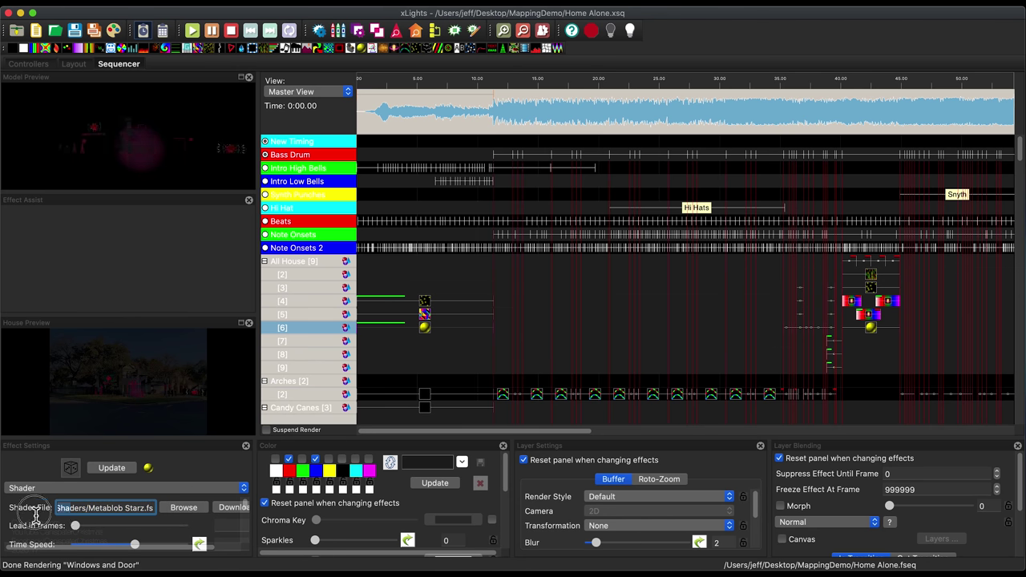
left_click_drag(56, 508, 112, 515)
Point the effect's shader file to Metablob Starz.fs in MappingDemo > Shaders.
left_click(184, 508)
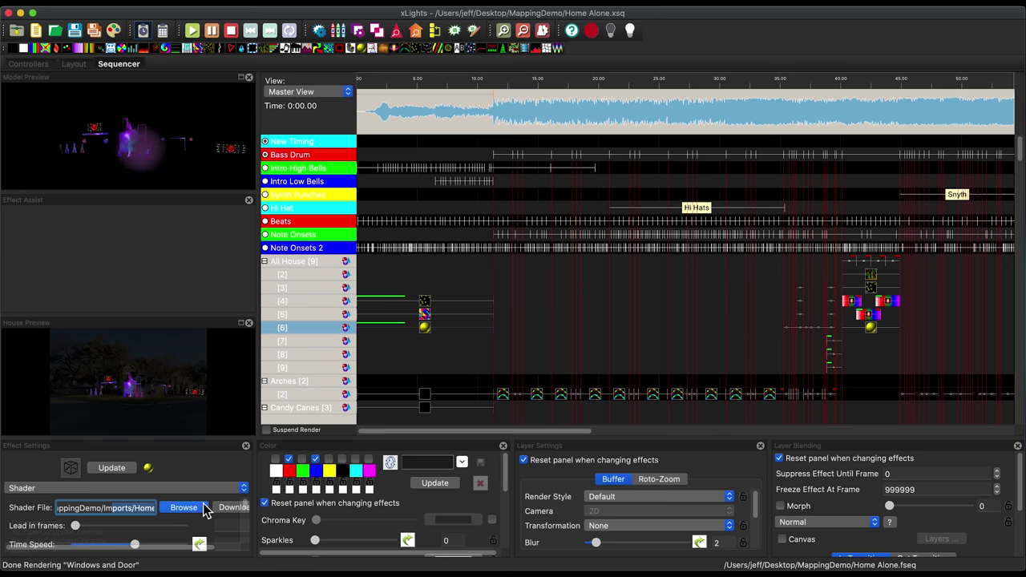
left_click(614, 124)
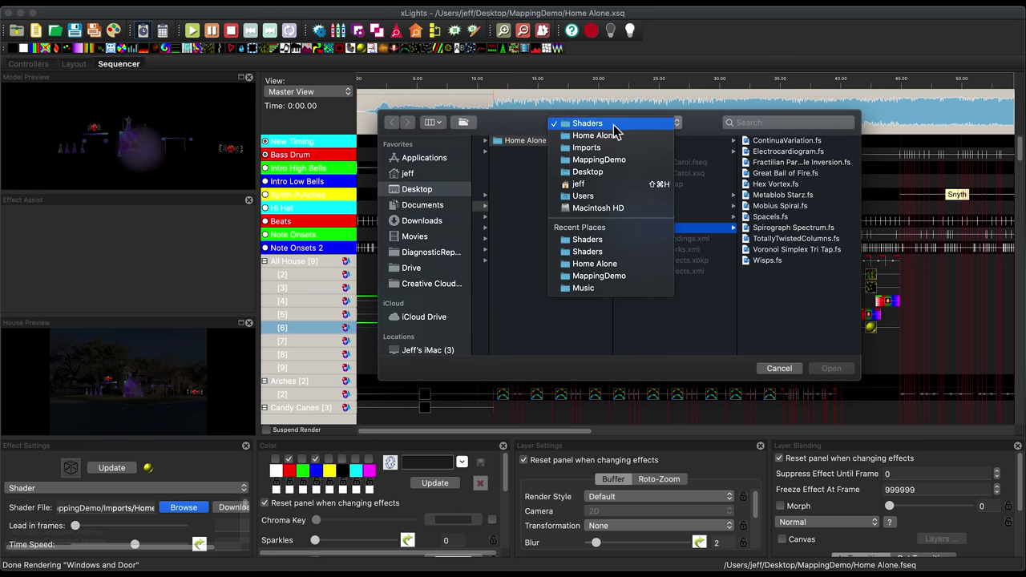
left_click(597, 163)
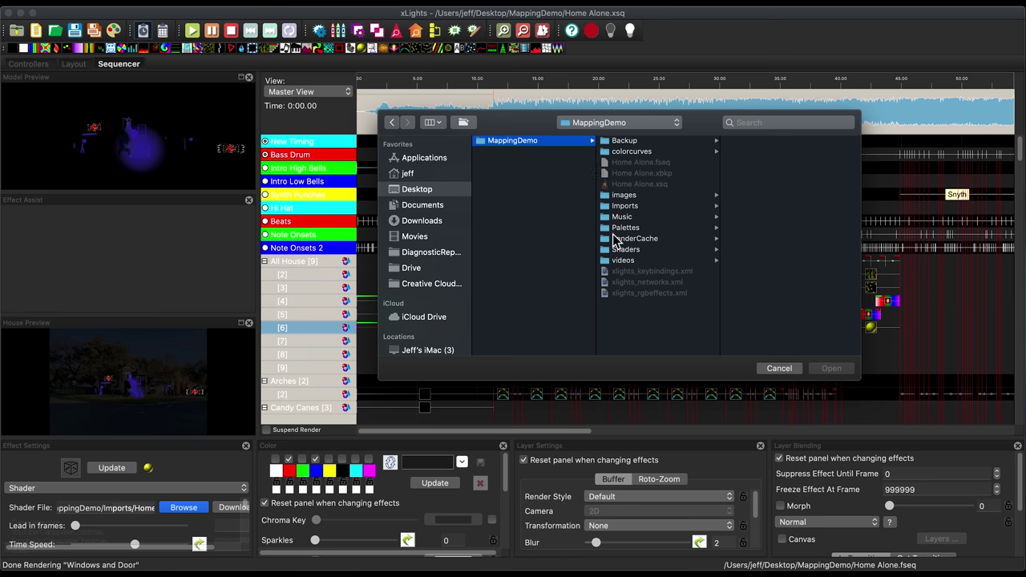
left_click(628, 253)
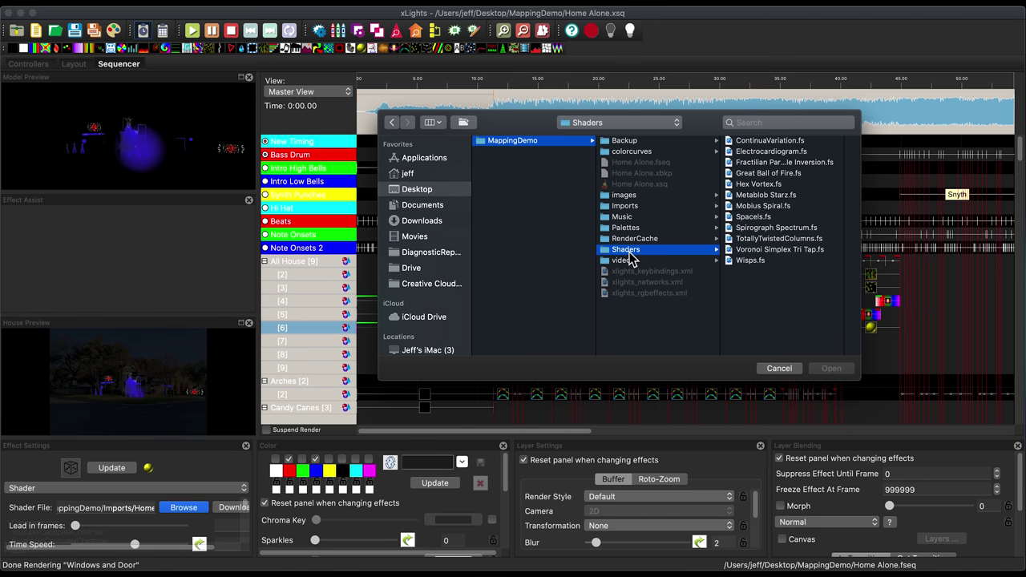
left_click(765, 196)
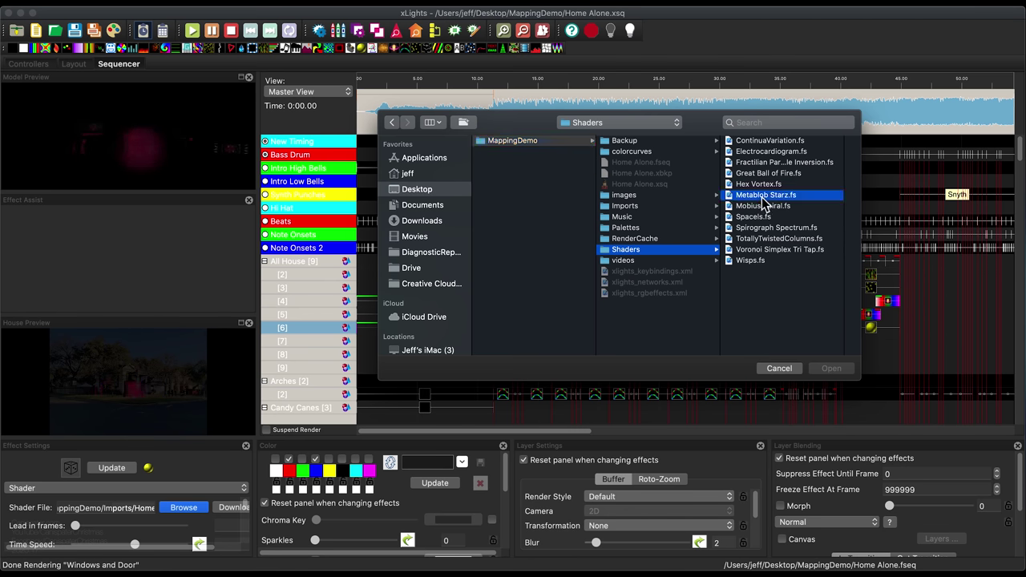
left_click(831, 368)
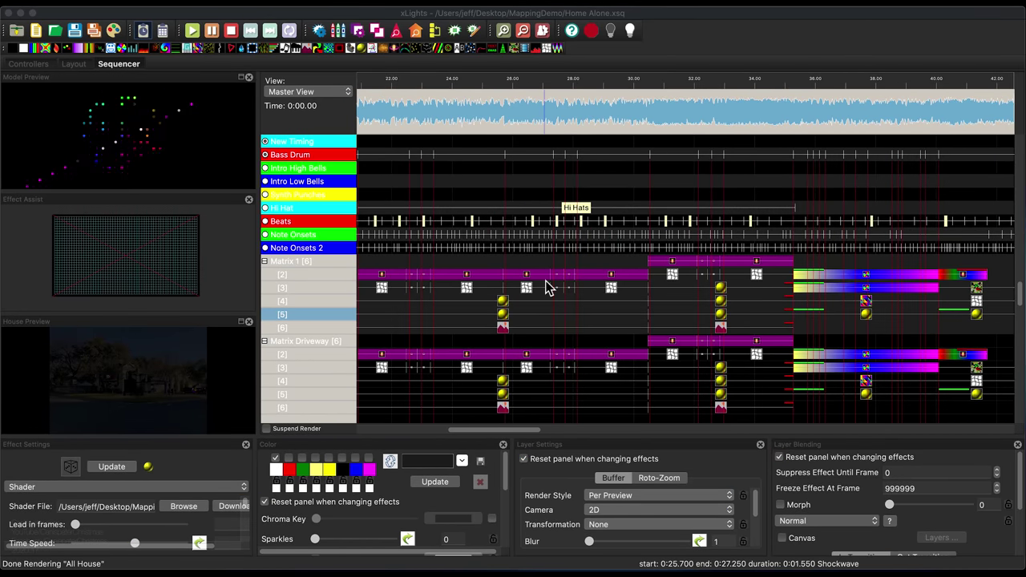
Check that the row [6] Pictures effect's image path is MappingDemo/images/Ringing Bell.
left_click(501, 328)
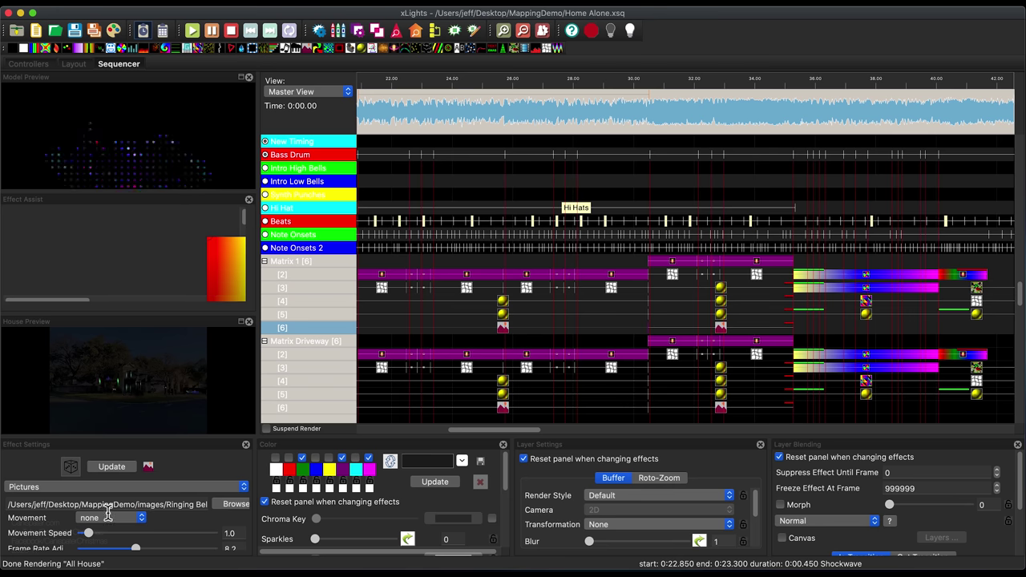
left_click_drag(112, 505, 191, 510)
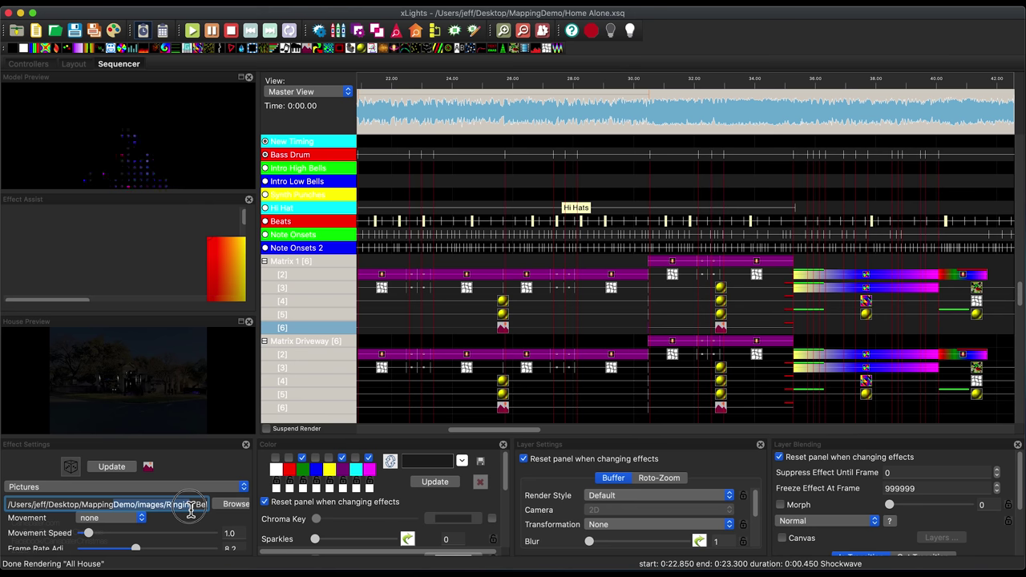
left_click(523, 327)
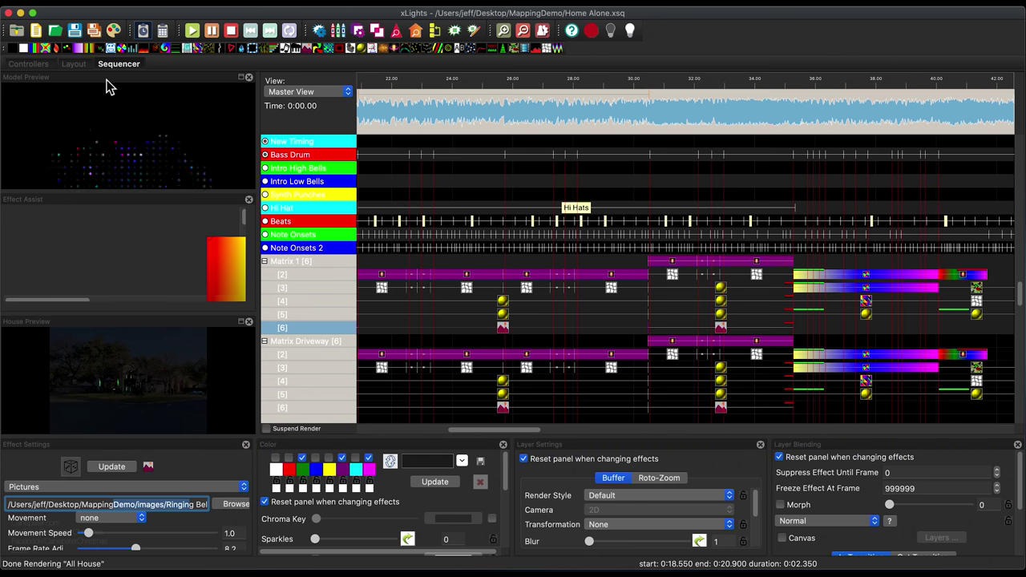
Save the Home Alone sequence and run Render All on every effect.
left_click(77, 34)
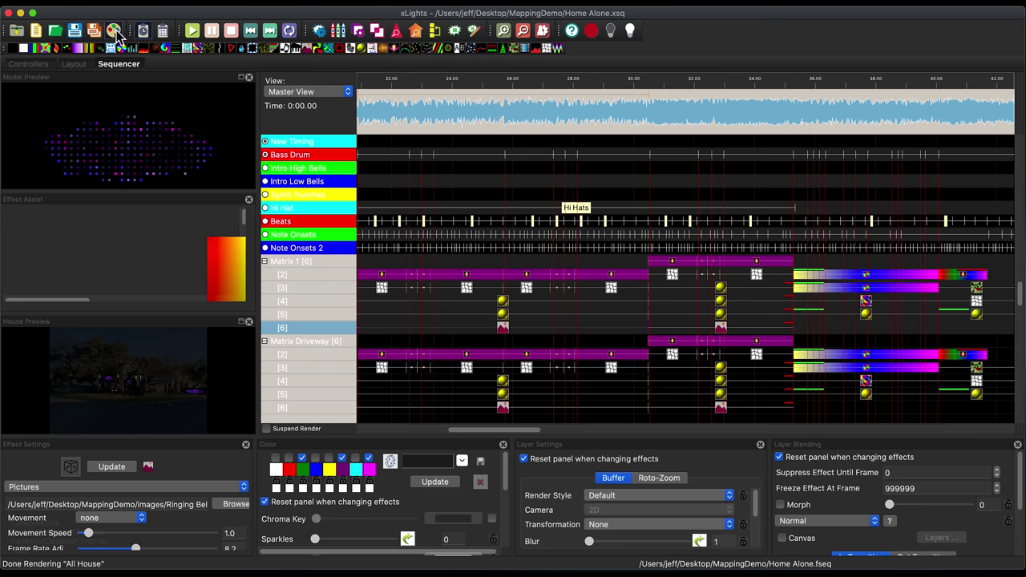
left_click(113, 30)
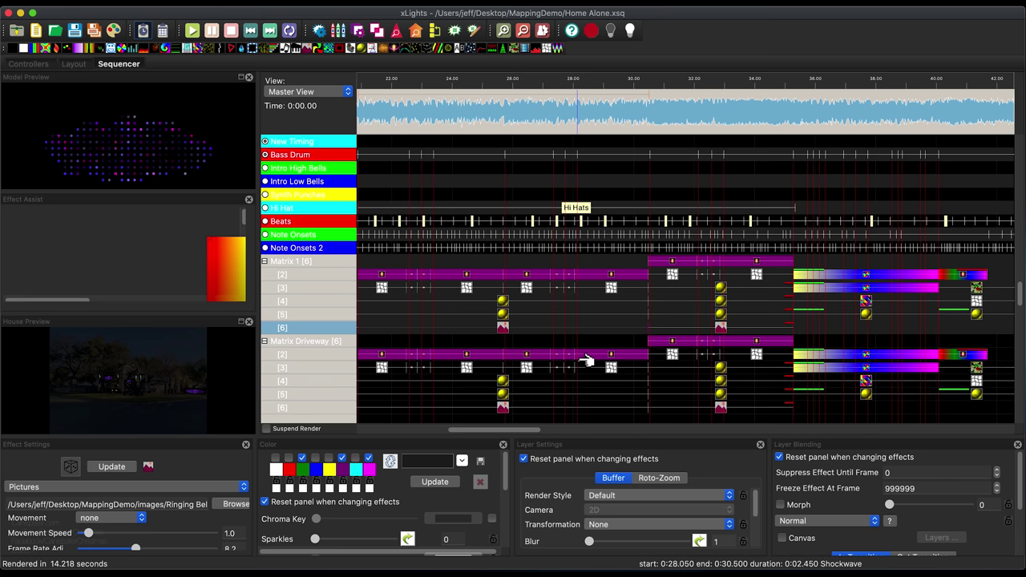
scroll(587, 360, "right", 3)
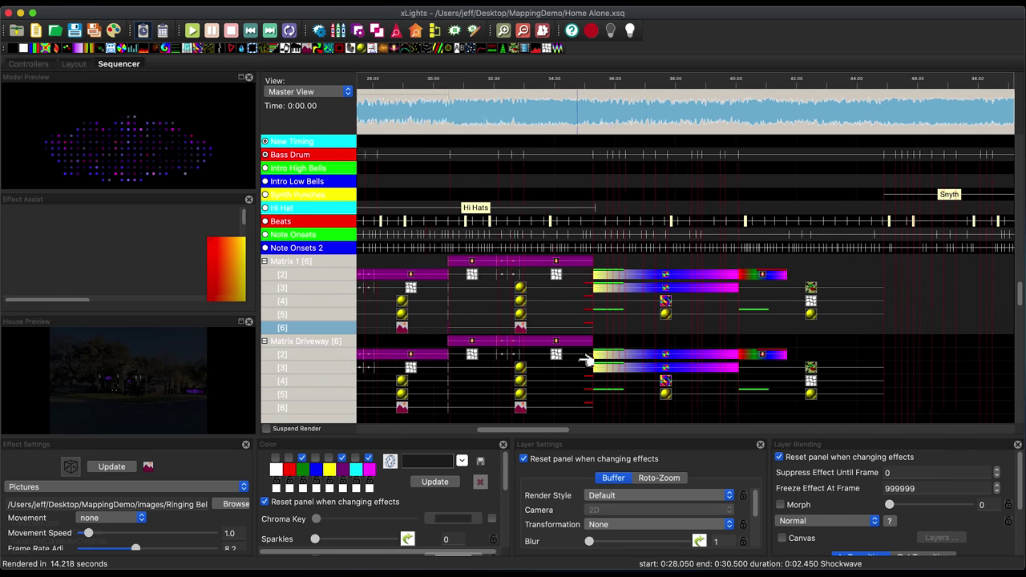
scroll(587, 360, "left", 3)
scroll(588, 361, "right", 3)
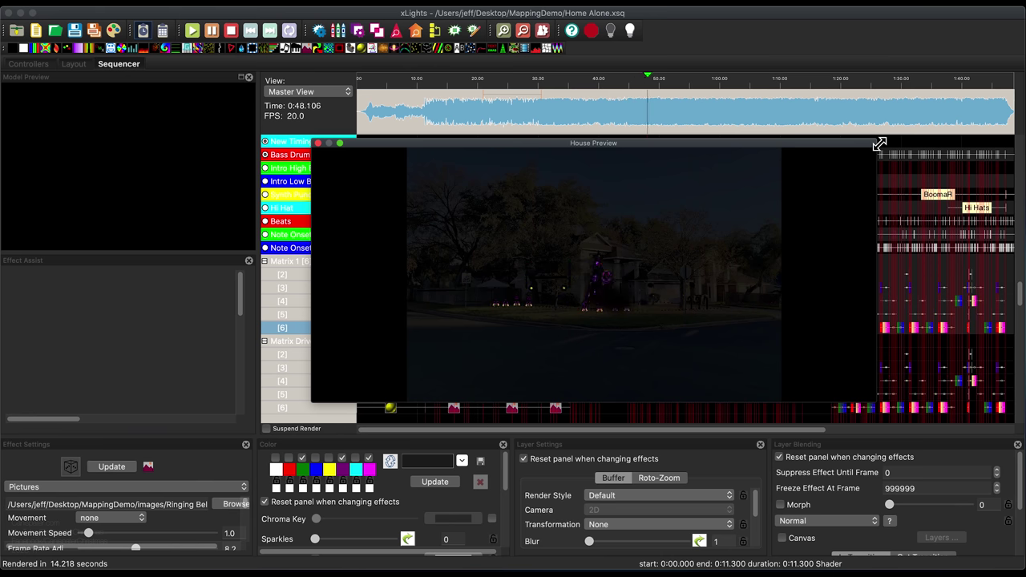
Stop the Home Alone playback so it resets to 0:00.
key("space")
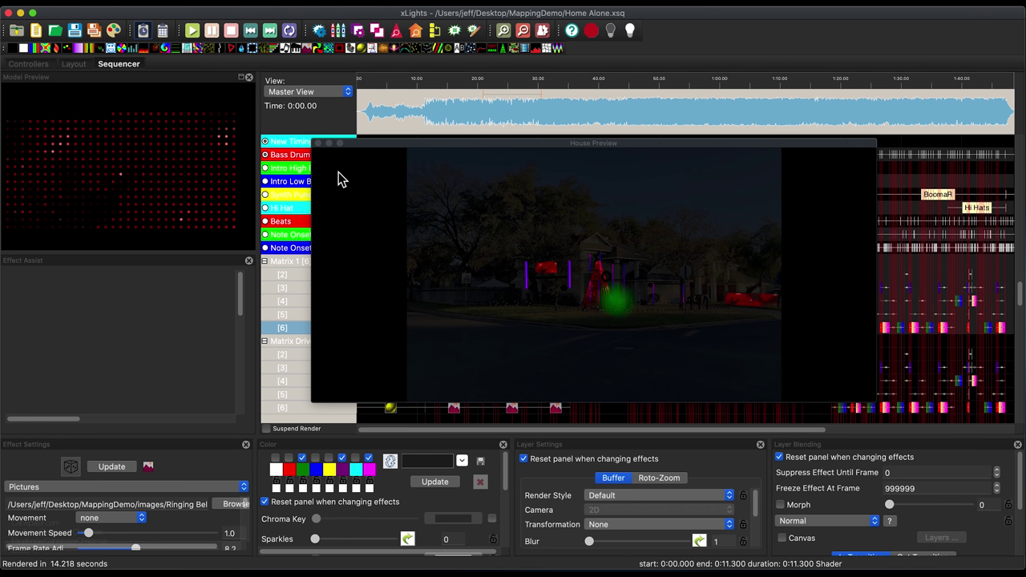